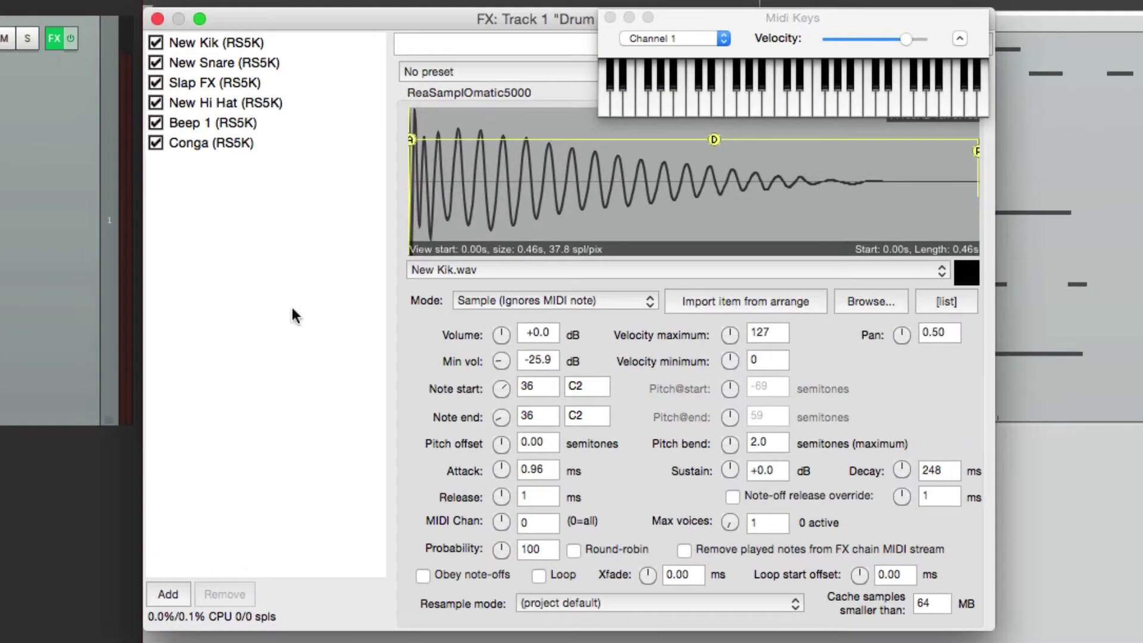
# Audition the kick and other drum samples, then play and stop the drum pattern
pyautogui.click(282, 44)
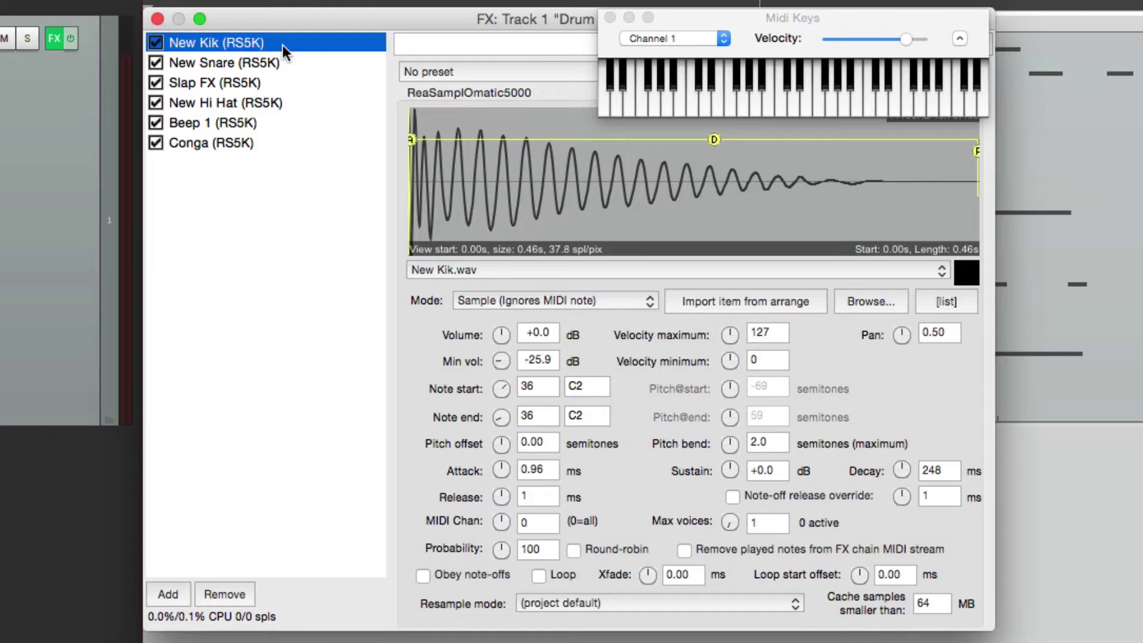
pyautogui.press('z')
pyautogui.press('z')
pyautogui.press('x')
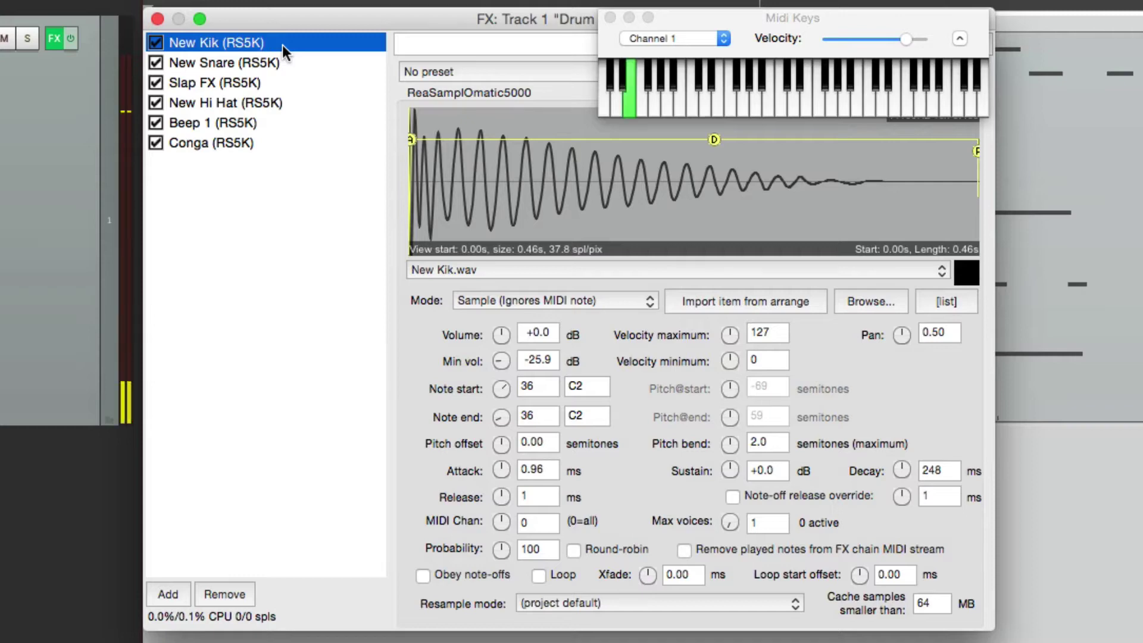
pyautogui.press('d')
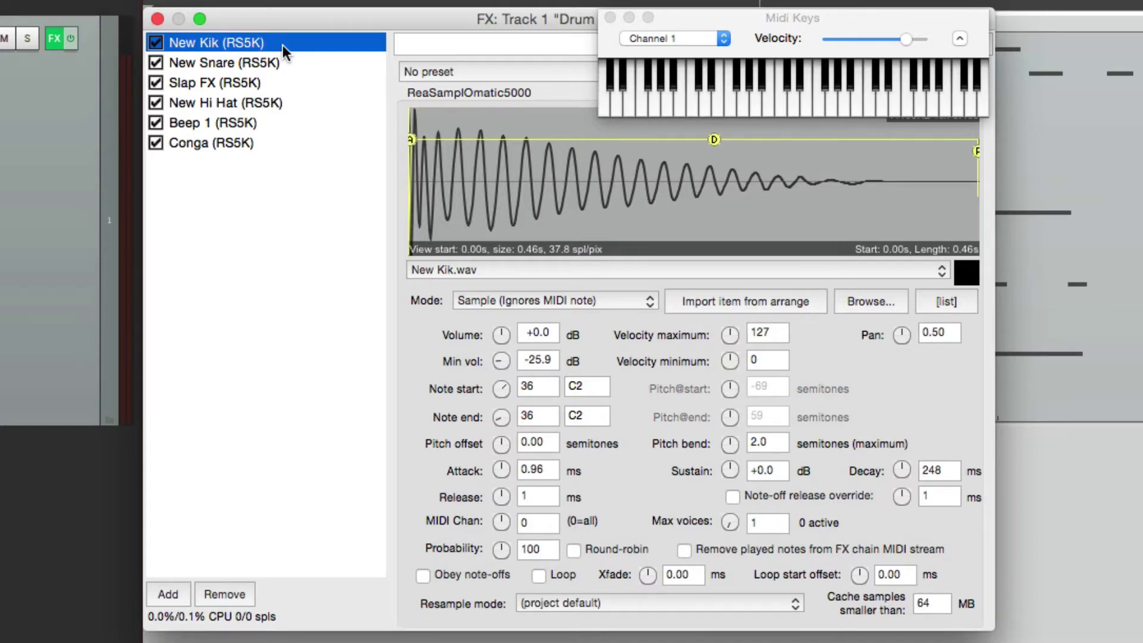
pyautogui.press('z')
pyautogui.press('z')
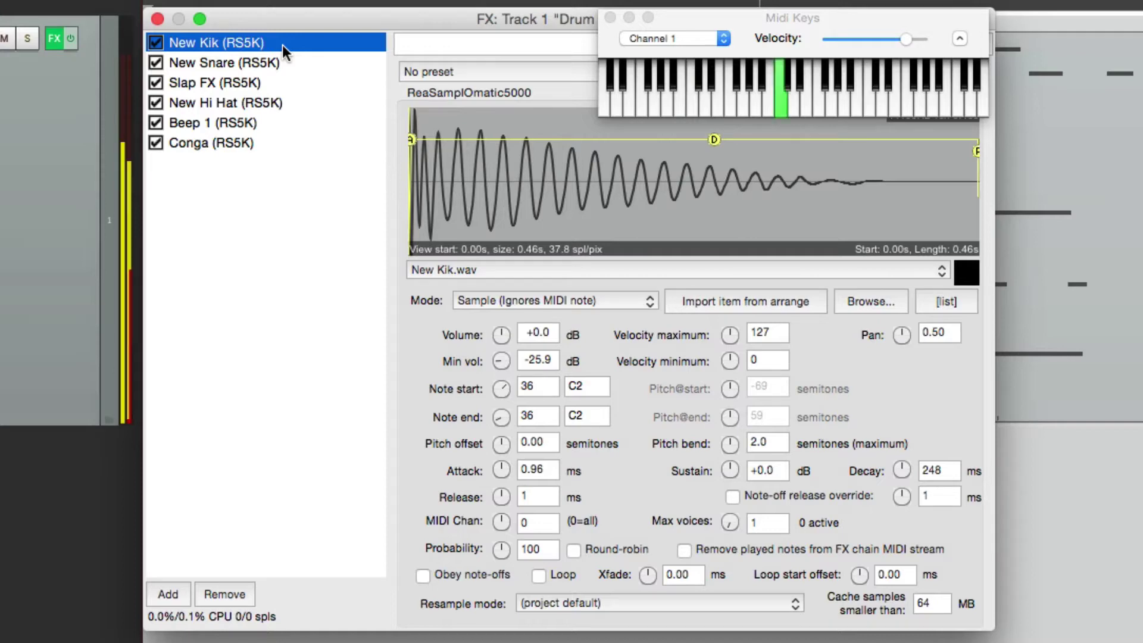
pyautogui.press('z')
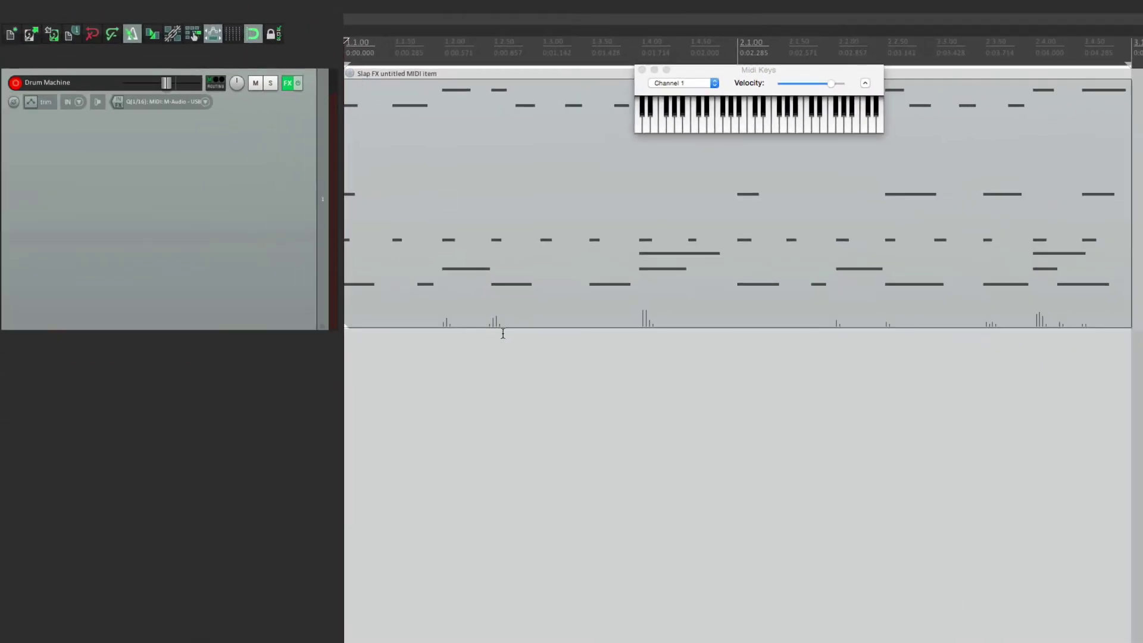
pyautogui.press('space')
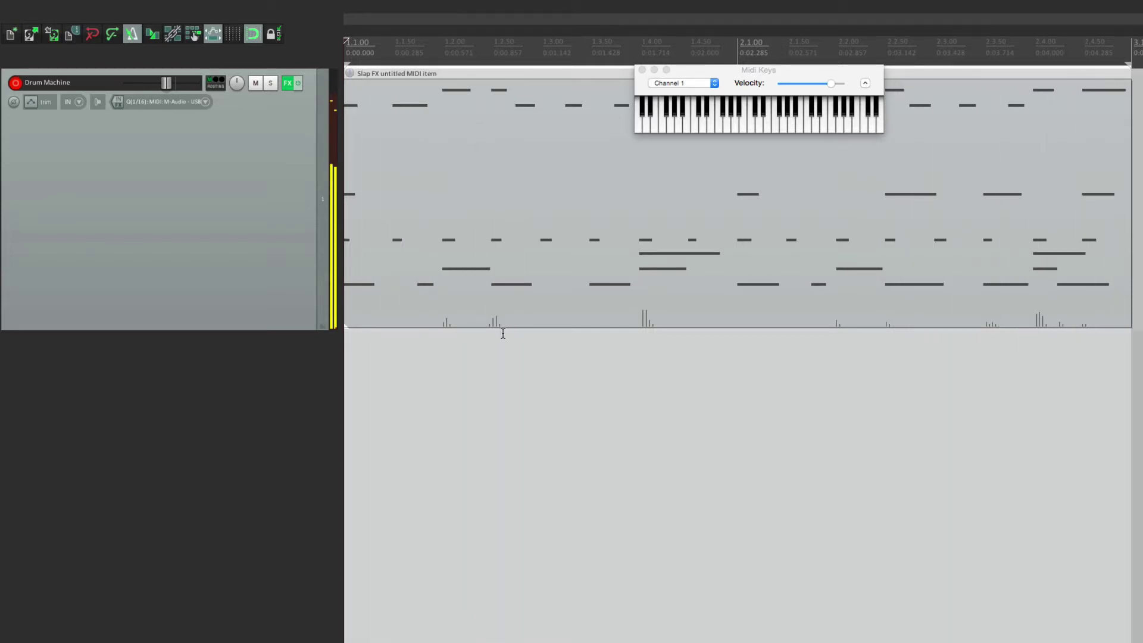
pyautogui.press('space')
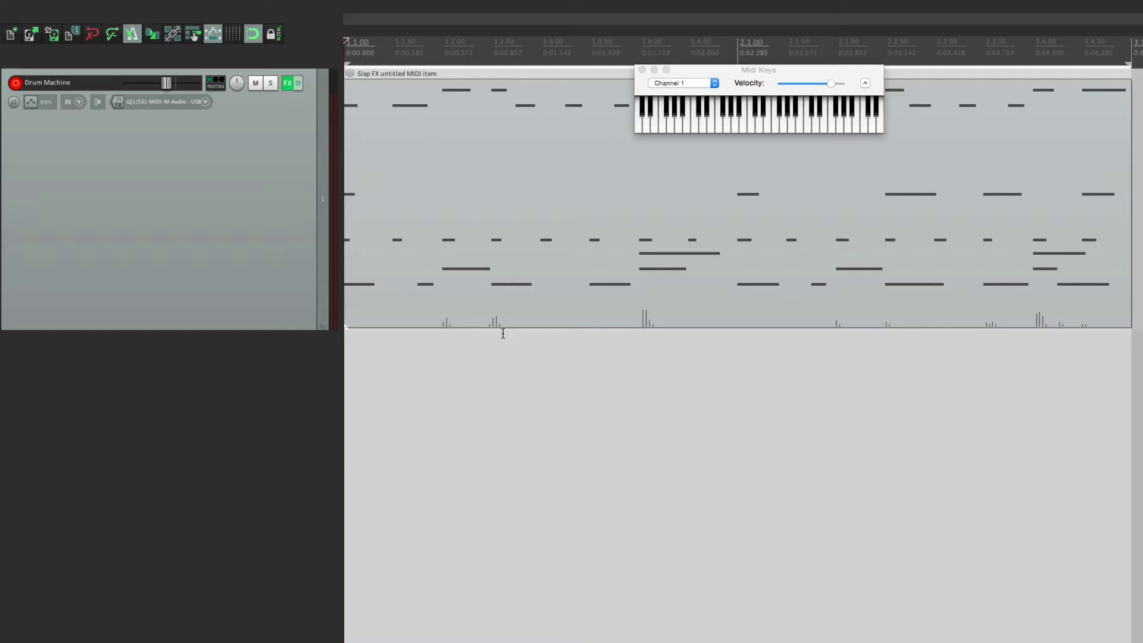
# Review the kick, snare, Slap FX, hi hat and Beep 1 samplers in the Drum Machine chain
pyautogui.click(286, 84)
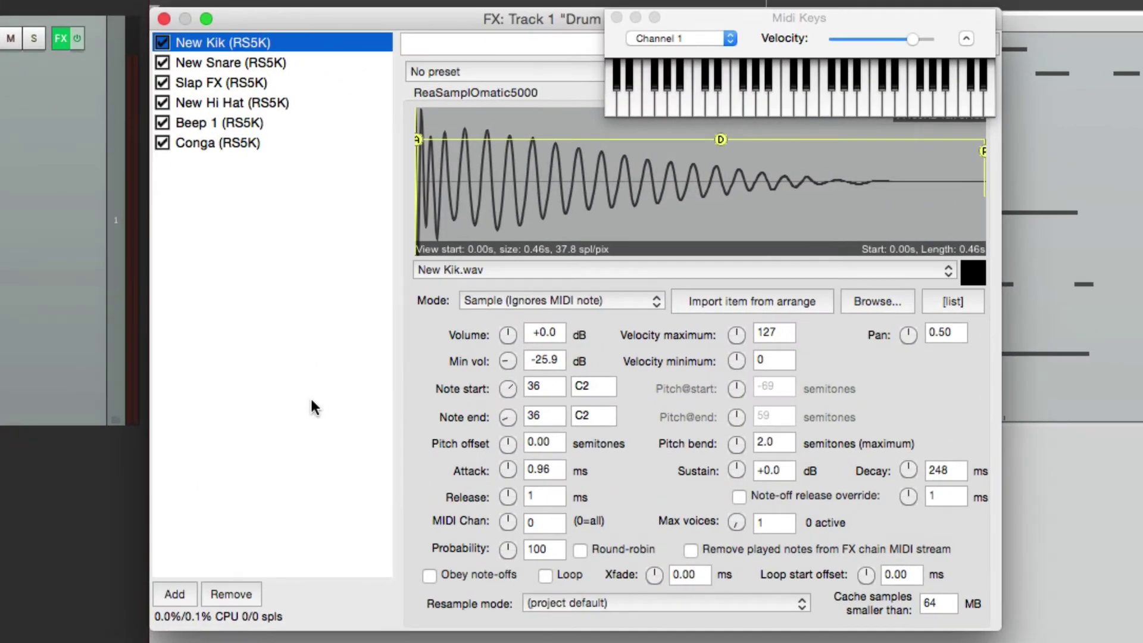
pyautogui.click(319, 63)
pyautogui.click(324, 103)
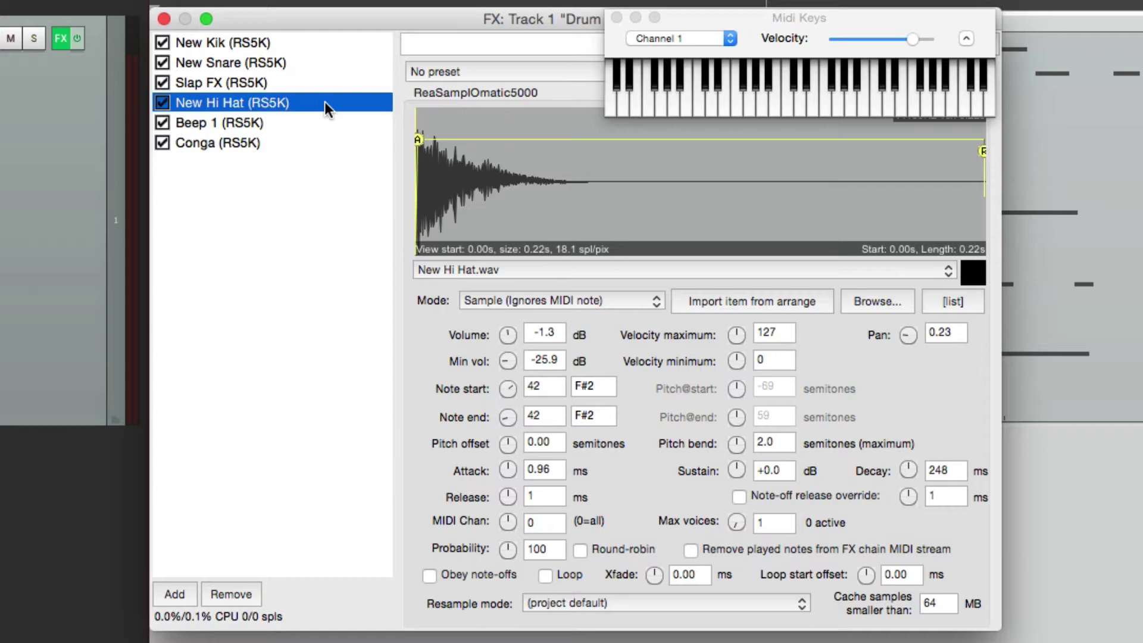
pyautogui.click(321, 65)
pyautogui.click(324, 126)
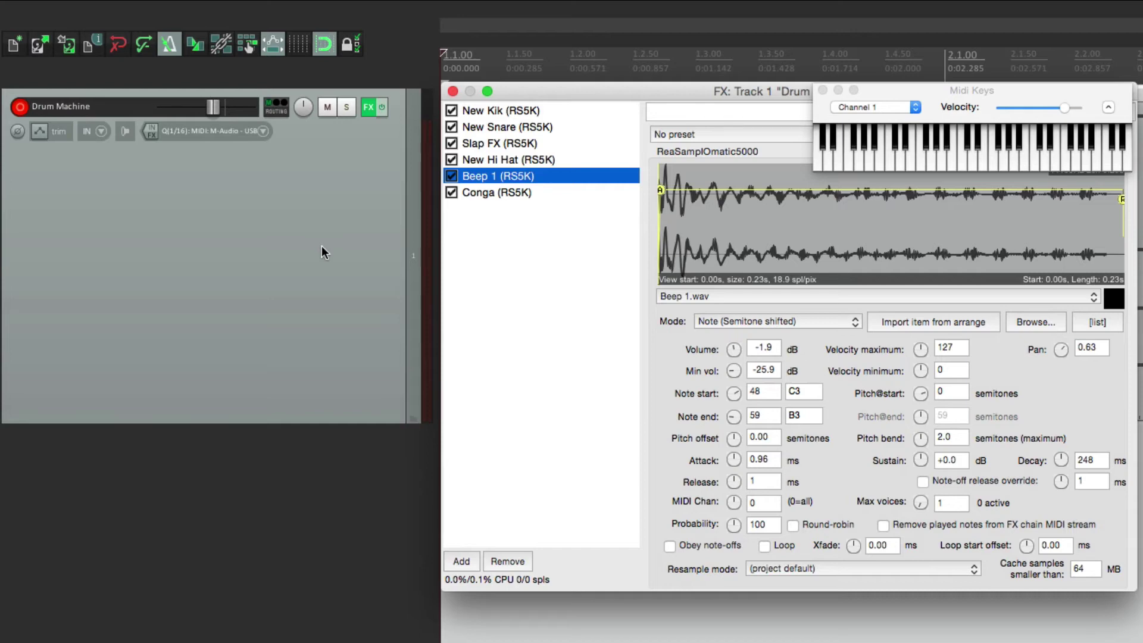
pyautogui.click(561, 113)
pyautogui.click(572, 128)
pyautogui.click(566, 146)
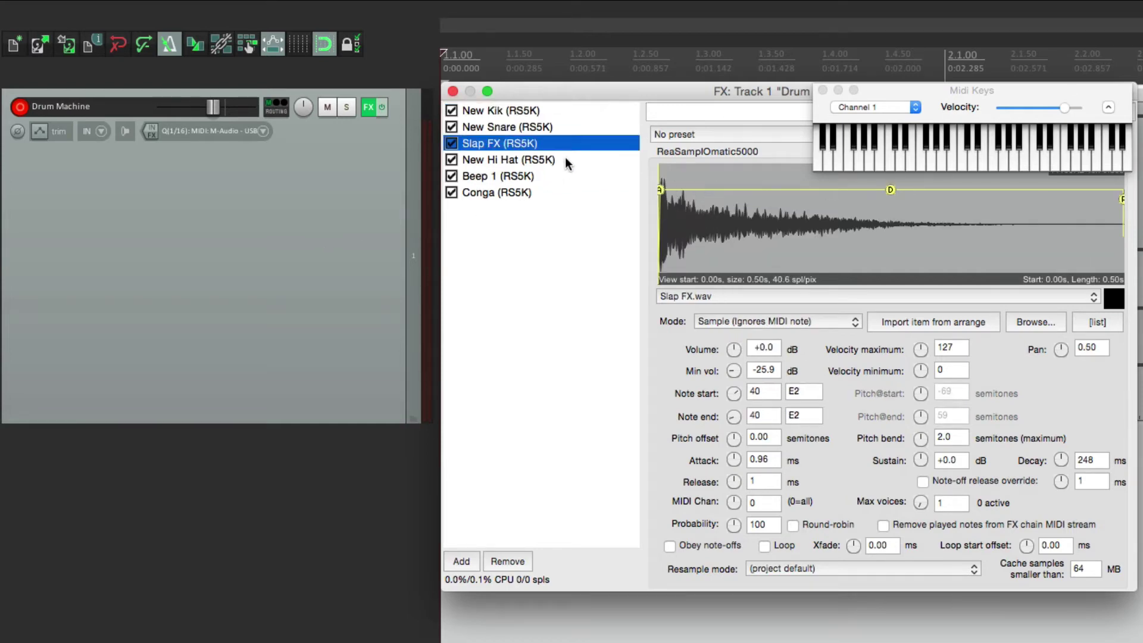
pyautogui.click(564, 159)
pyautogui.click(571, 178)
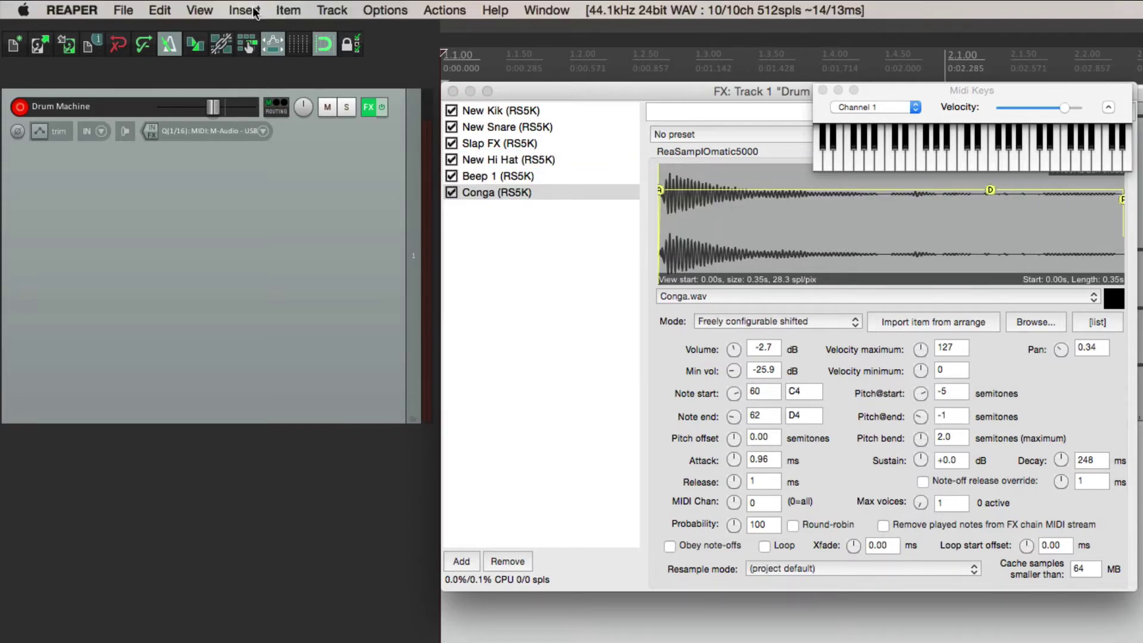
# Insert 6 new tracks with Insert > Multiple tracks
pyautogui.click(253, 11)
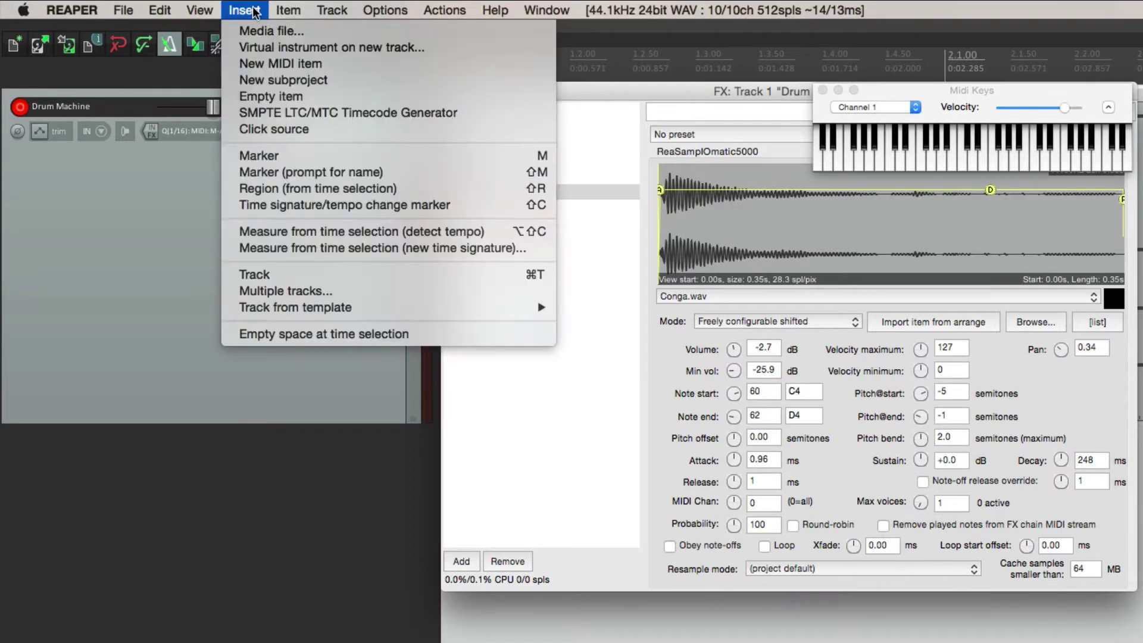
pyautogui.click(229, 296)
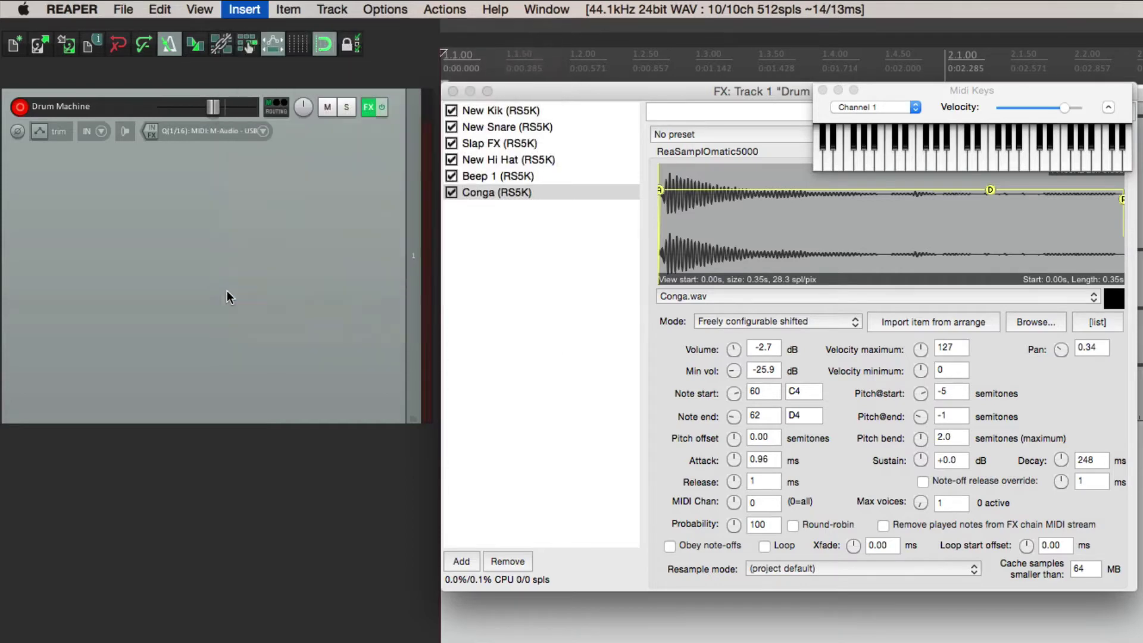
pyautogui.click(908, 232)
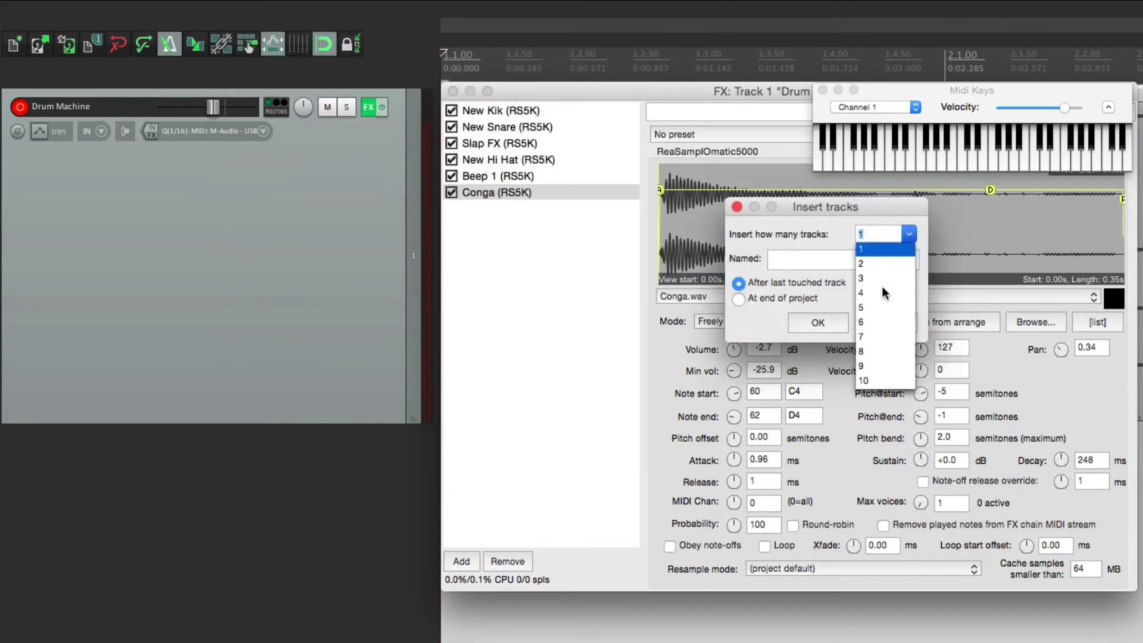
pyautogui.click(872, 323)
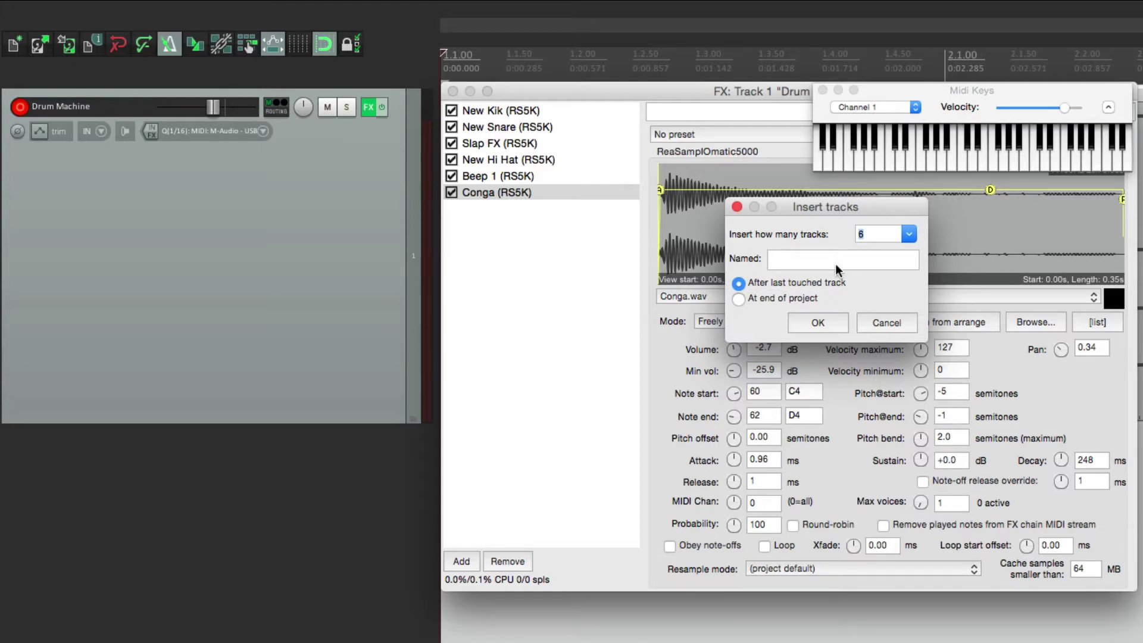
pyautogui.click(819, 319)
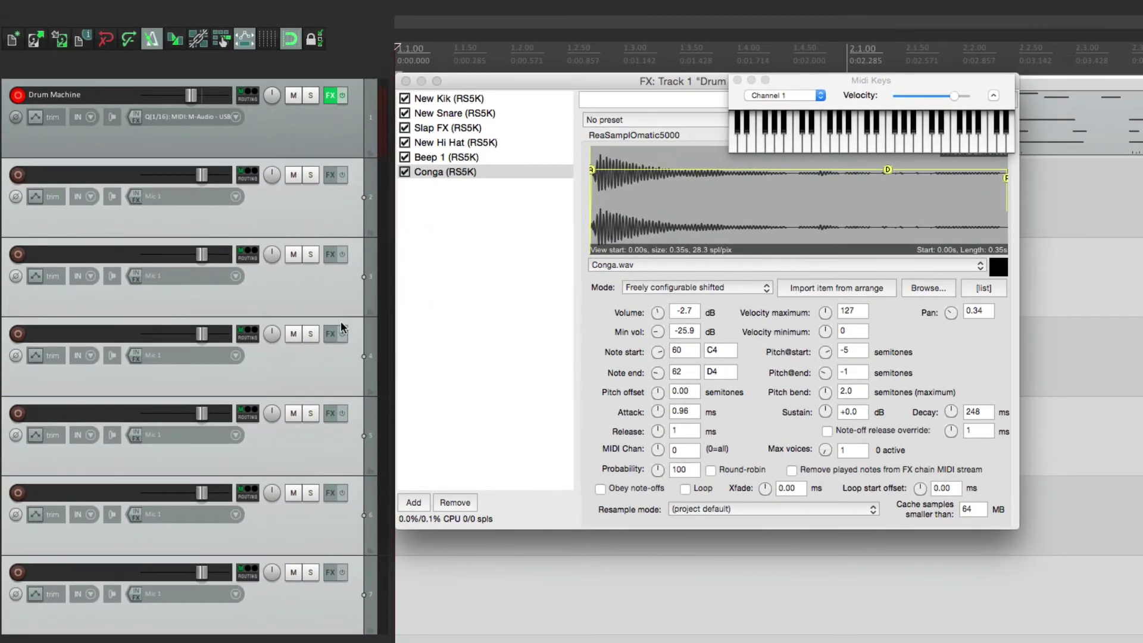
# Move the kick sampler onto track 2 and name the track Kick
pyautogui.click(513, 100)
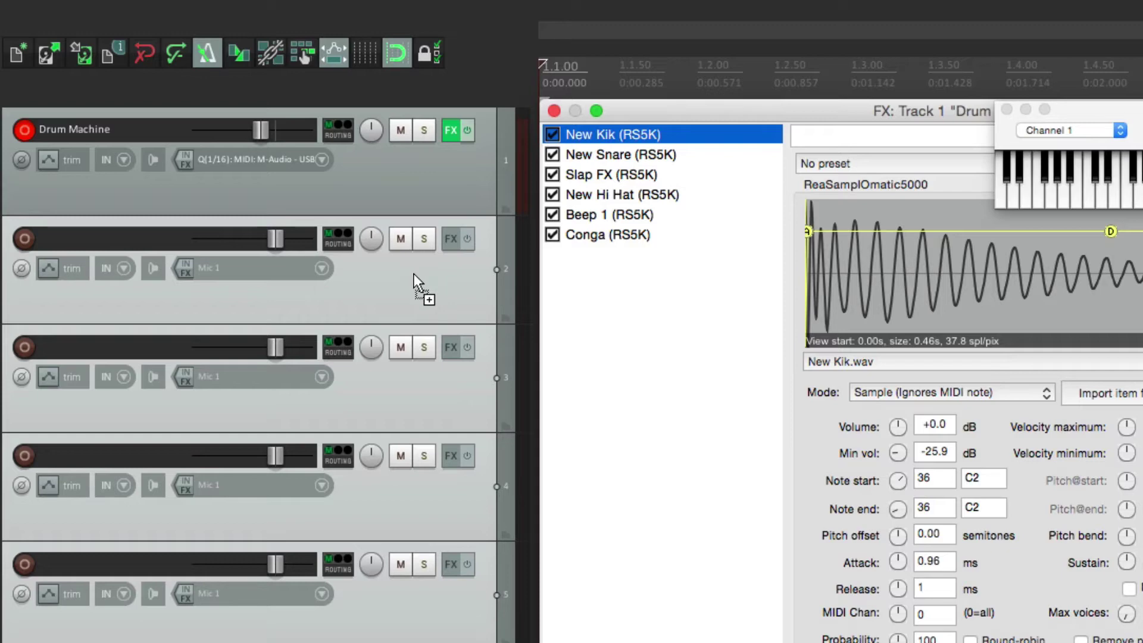
pyautogui.moveTo(413, 273); pyautogui.dragTo(408, 288)
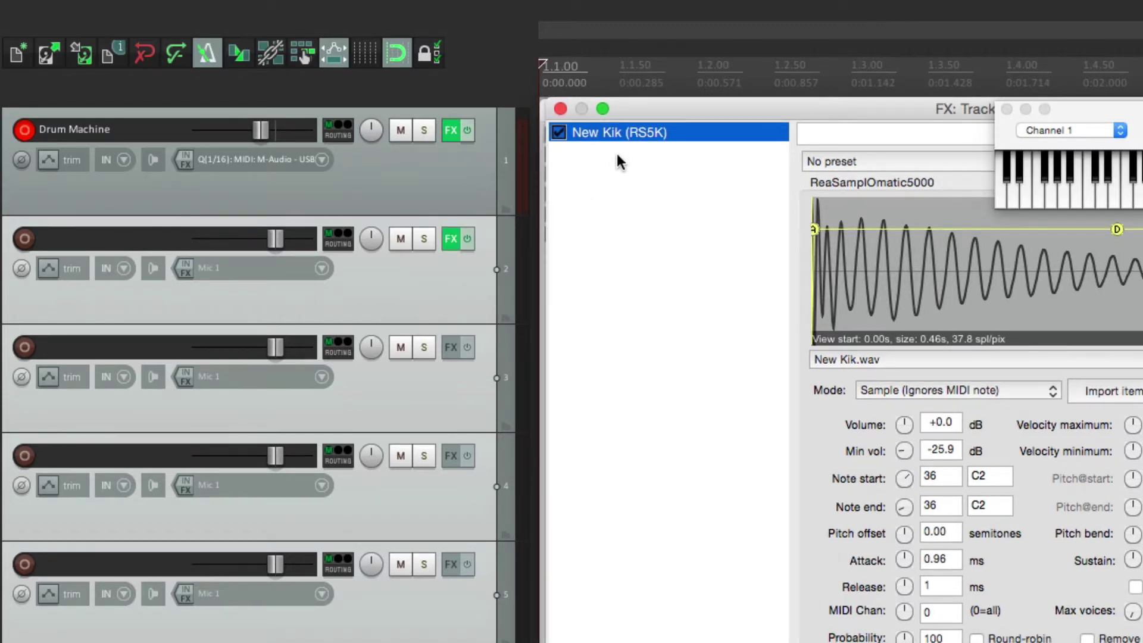
pyautogui.press('Escape')
pyautogui.click(116, 250)
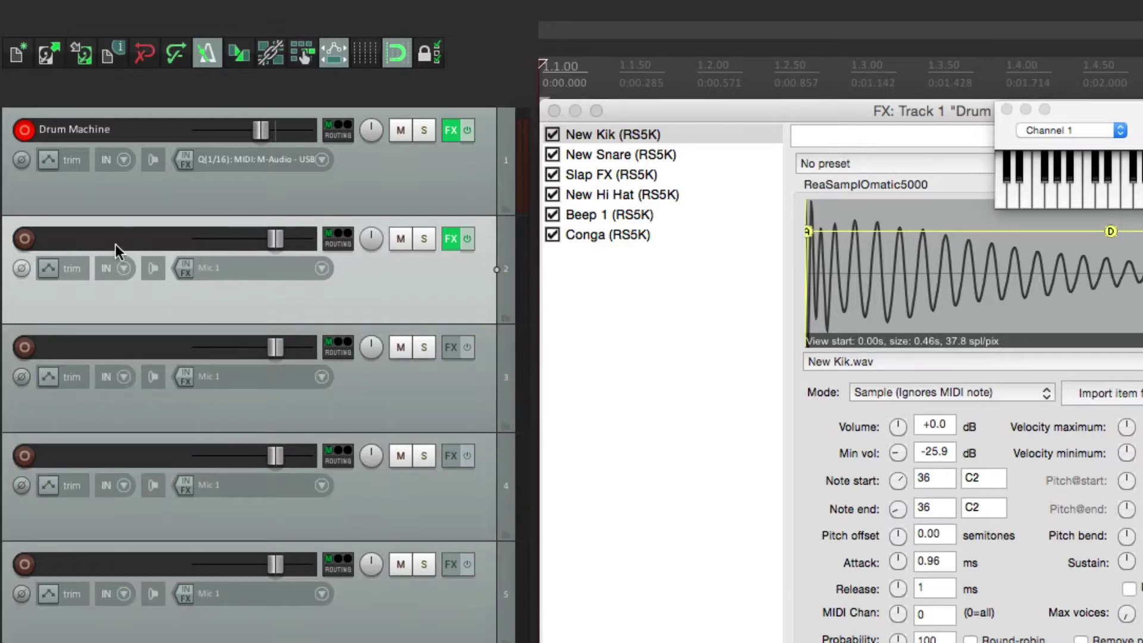
pyautogui.doubleClick(116, 248)
pyautogui.write('Kick')
pyautogui.press('Return')
# Move the snare sampler onto track 3 and name the track Snare
pyautogui.click(600, 154)
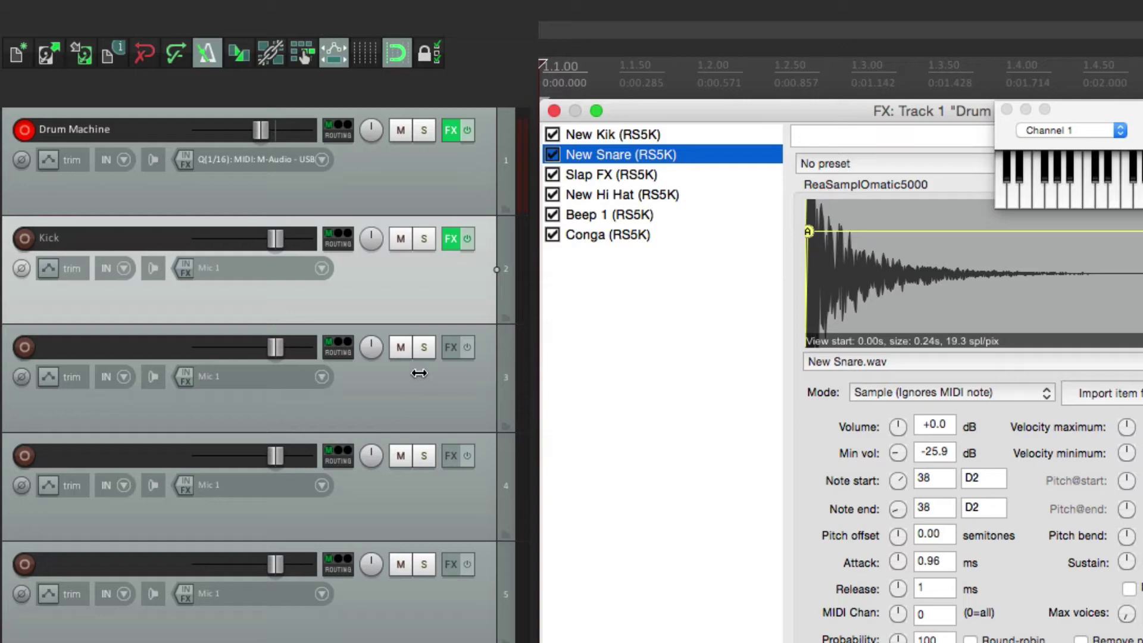
pyautogui.moveTo(419, 372); pyautogui.dragTo(385, 410)
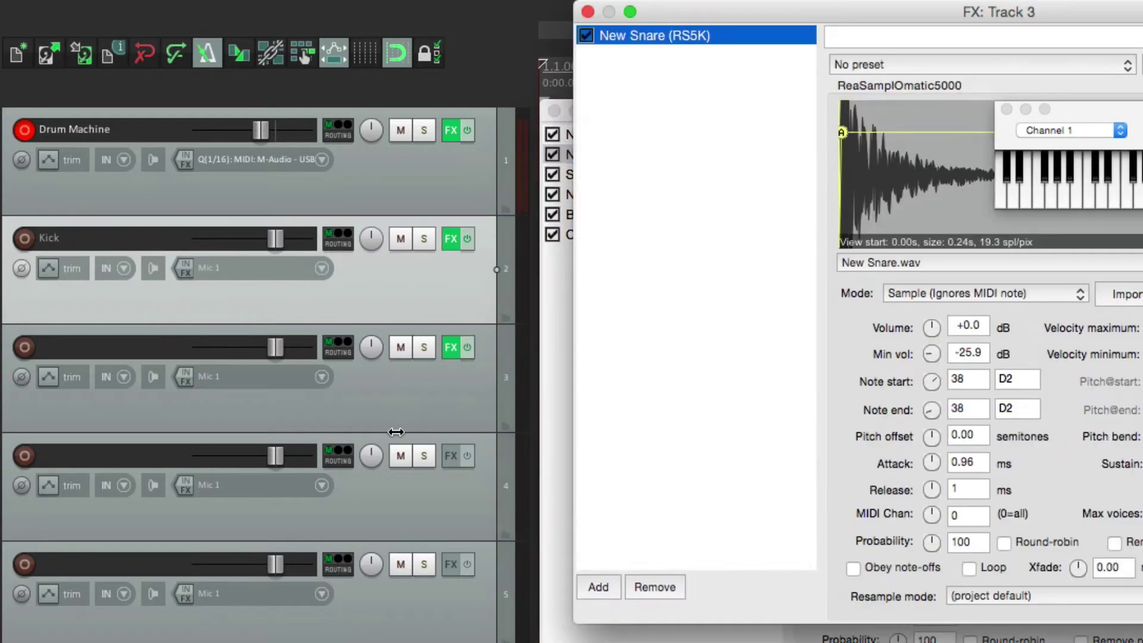
pyautogui.press('Escape')
pyautogui.doubleClick(147, 362)
pyautogui.write('Sna')
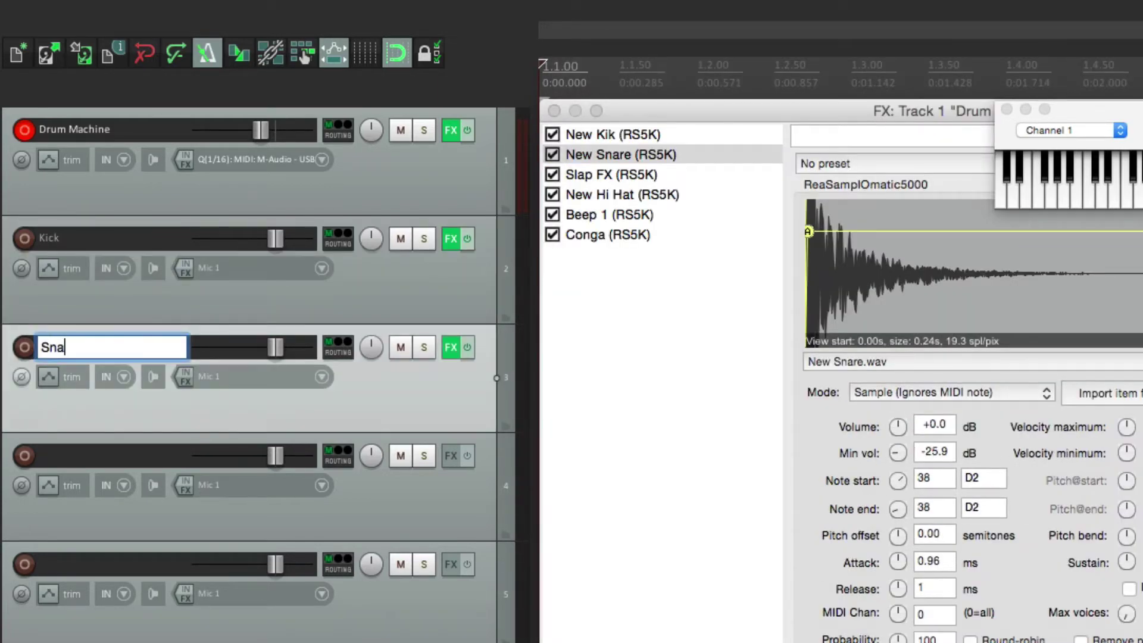
pyautogui.write('re')
pyautogui.press('Return')
# Move the Slap FX sampler onto track 4 and name the track Clap
pyautogui.click(600, 177)
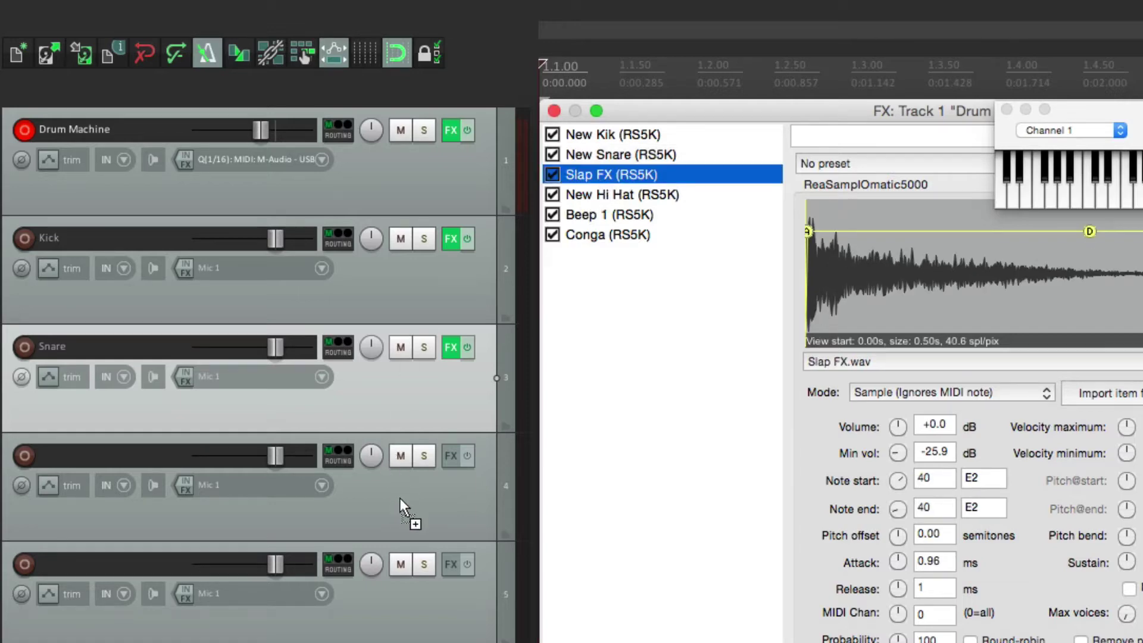
pyautogui.moveTo(400, 504); pyautogui.dragTo(417, 511)
pyautogui.press('Escape')
pyautogui.doubleClick(178, 472)
pyautogui.write('Clap')
pyautogui.press('Return')
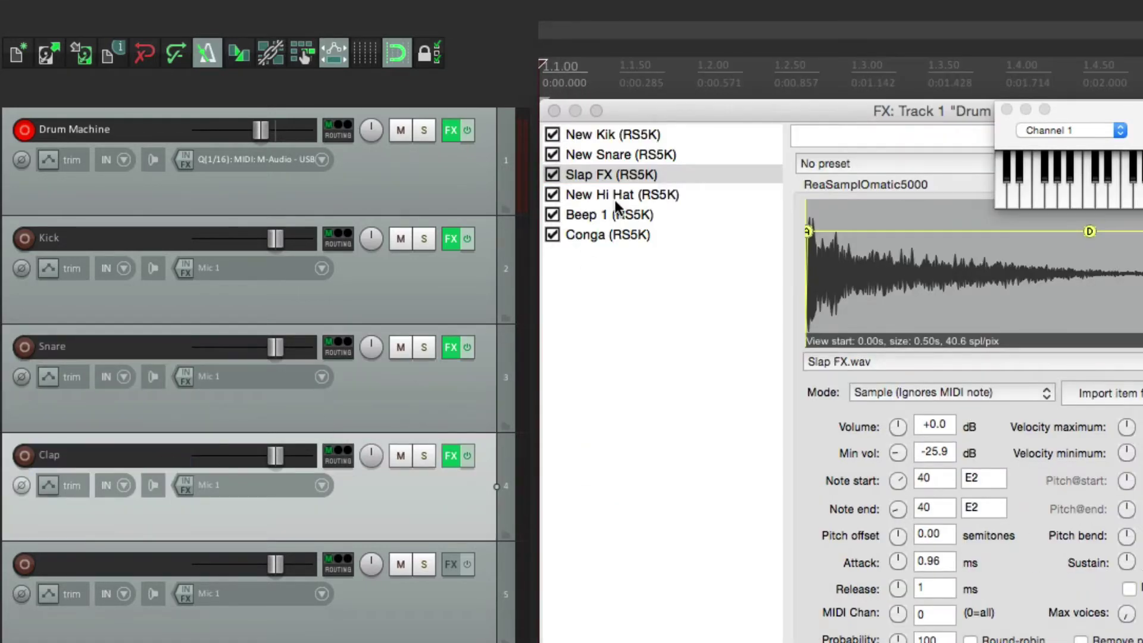
# Move the hi hat sampler onto track 5 and name the track Hi Hat
pyautogui.moveTo(614, 202); pyautogui.dragTo(388, 617)
pyautogui.press('Escape')
pyautogui.doubleClick(107, 567)
pyautogui.write('Hi Hat')
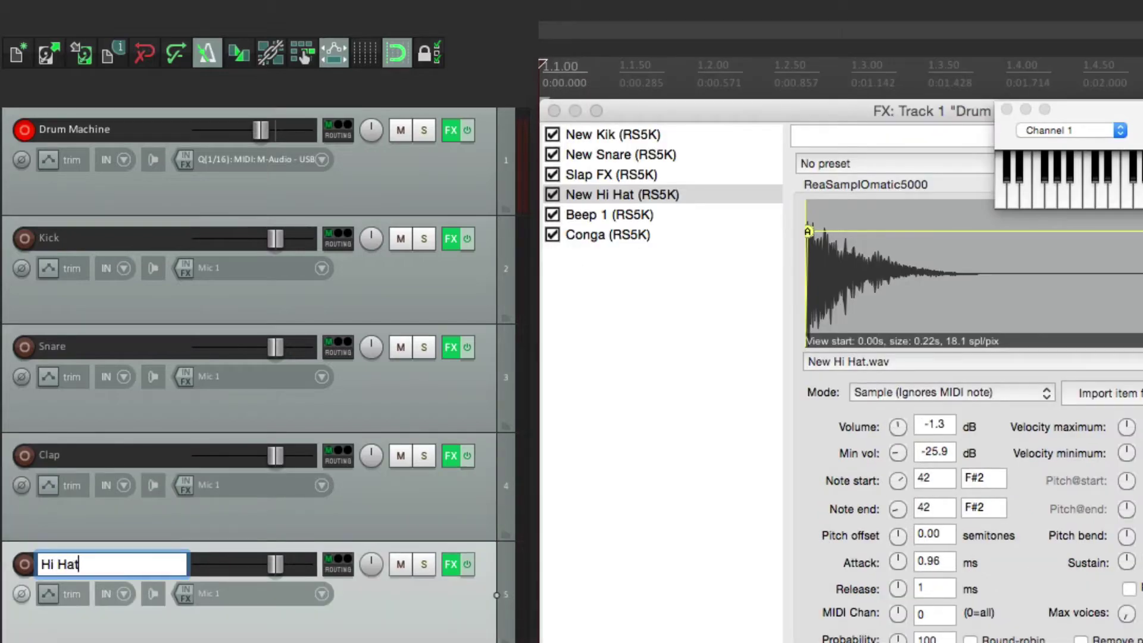
pyautogui.press('Return')
# Move the Beep 1 sampler onto a new track 6 named Beep
pyautogui.moveTo(616, 215); pyautogui.dragTo(358, 619)
pyautogui.press('Escape')
pyautogui.doubleClick(112, 569)
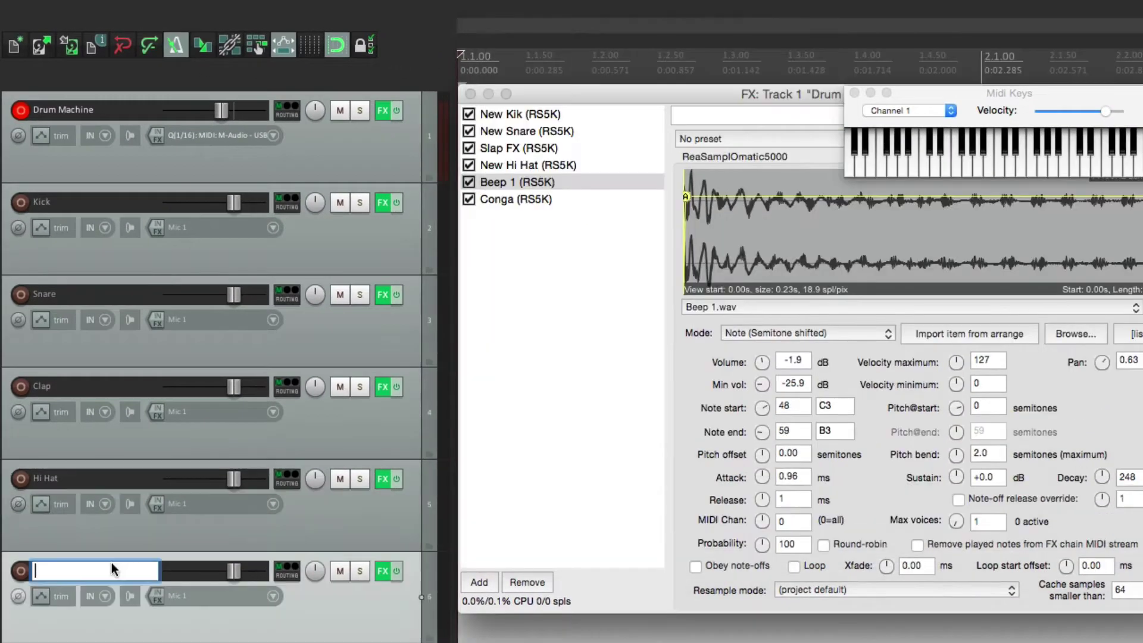
pyautogui.write('Beep')
pyautogui.press('Return')
# Copy the Conga sampler onto a new track 7 named Conga
pyautogui.moveTo(560, 202); pyautogui.dragTo(268, 620)
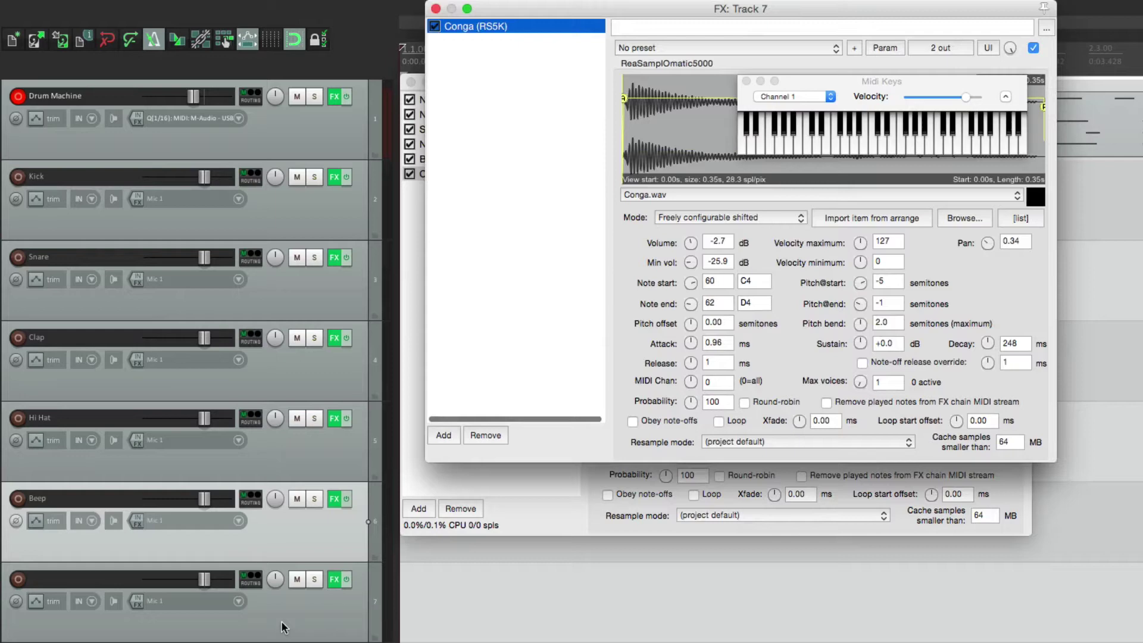
pyautogui.press('Escape')
pyautogui.doubleClick(81, 579)
pyautogui.write('Conga')
pyautogui.press('Return')
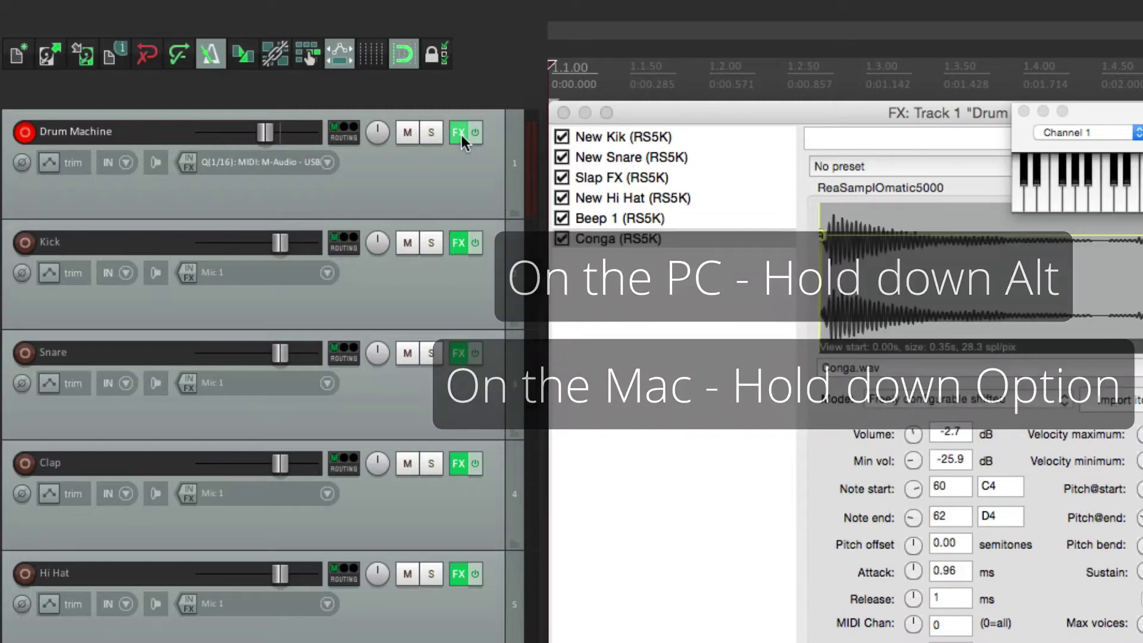
# Clear all Drum Machine effects, check the Kick, Snare and Clap samplers, then start playback
pyautogui.keyDown('alt'); pyautogui.click(460, 134); pyautogui.keyUp('alt')
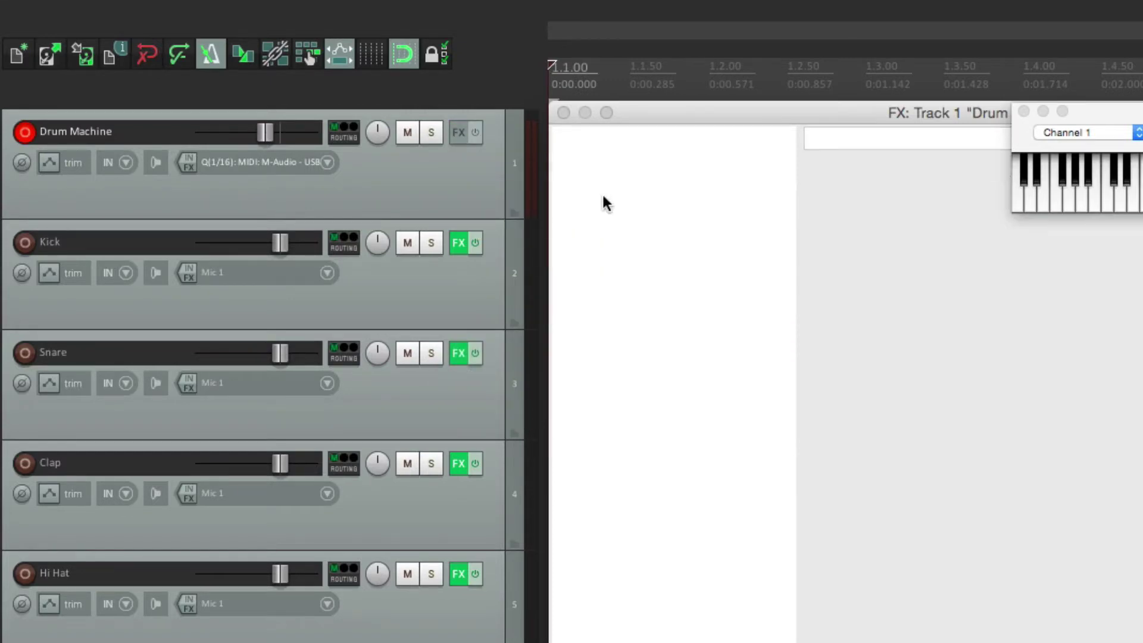
pyautogui.click(563, 113)
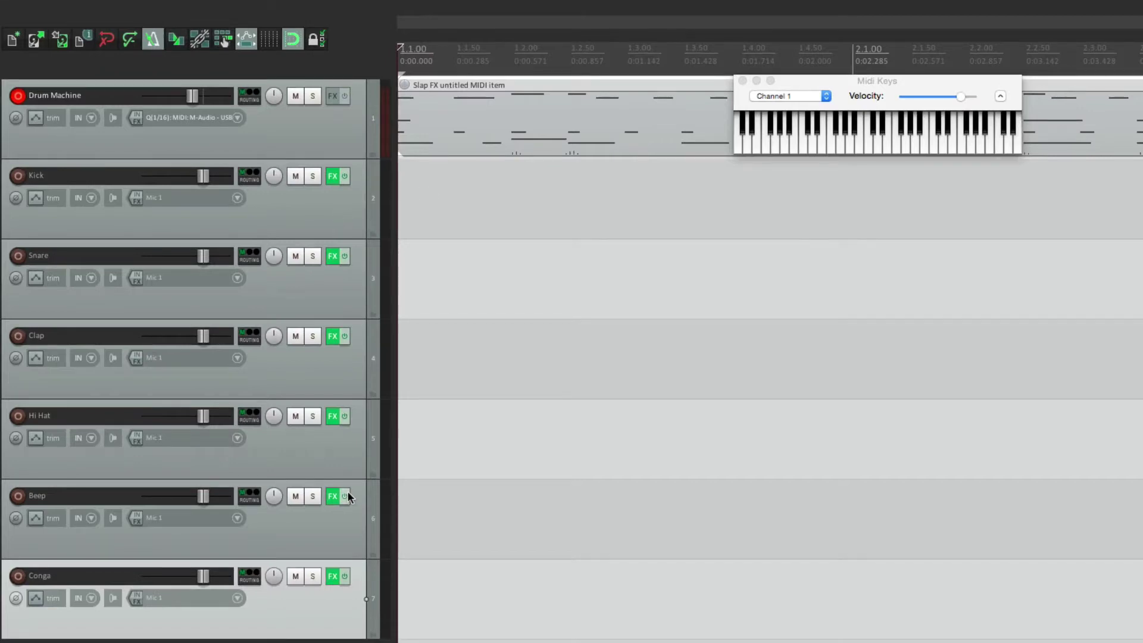
pyautogui.click(333, 176)
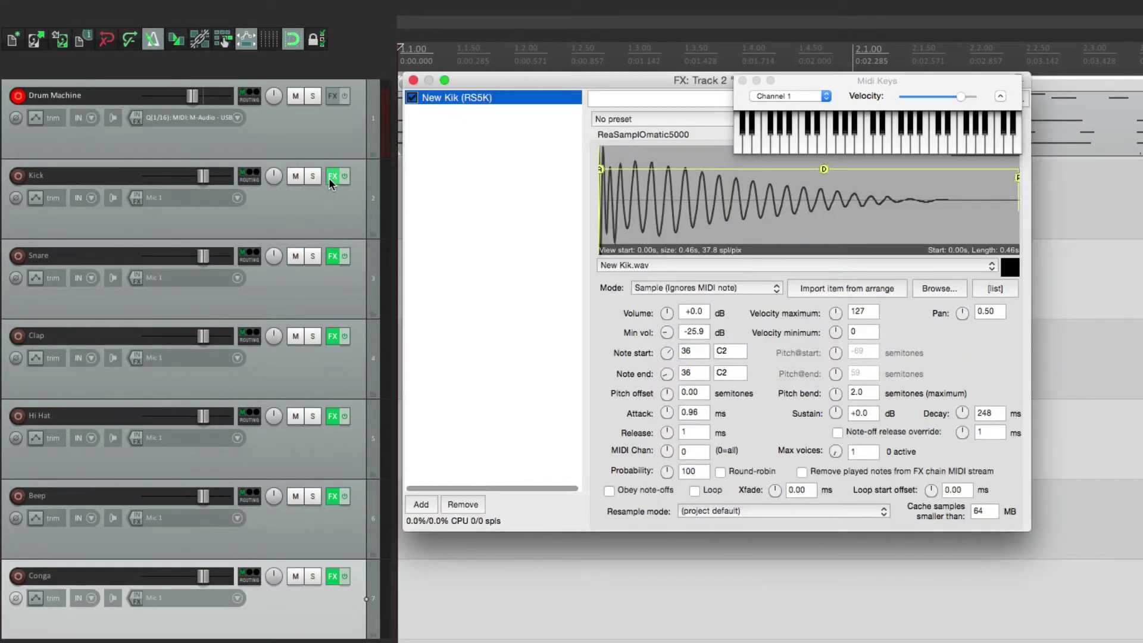
pyautogui.click(413, 80)
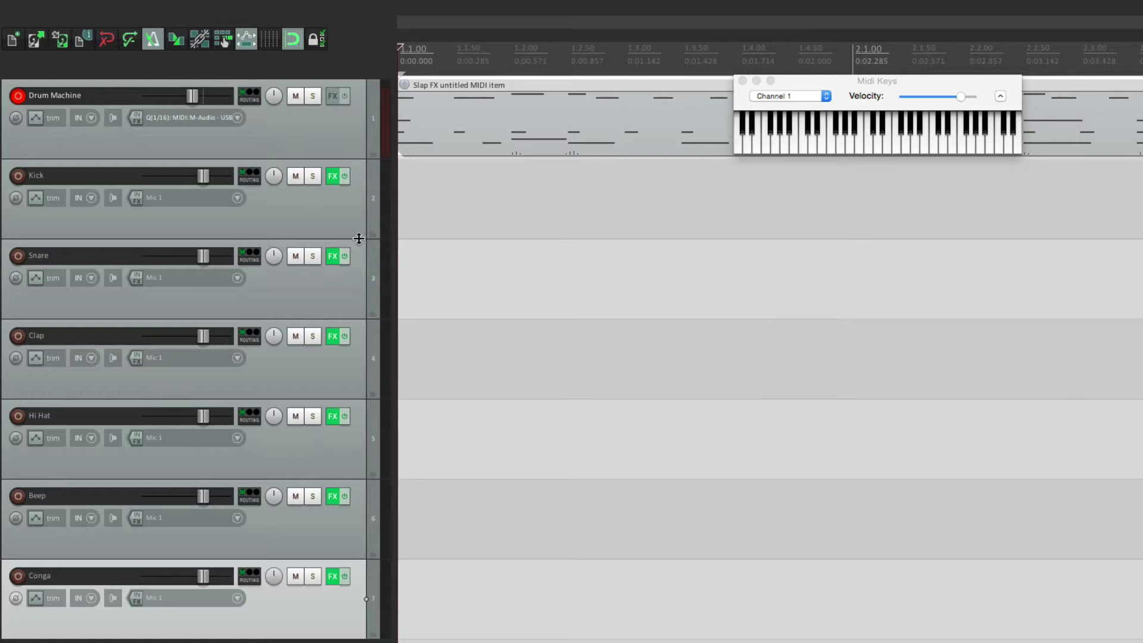
pyautogui.click(332, 257)
pyautogui.click(413, 81)
pyautogui.click(332, 337)
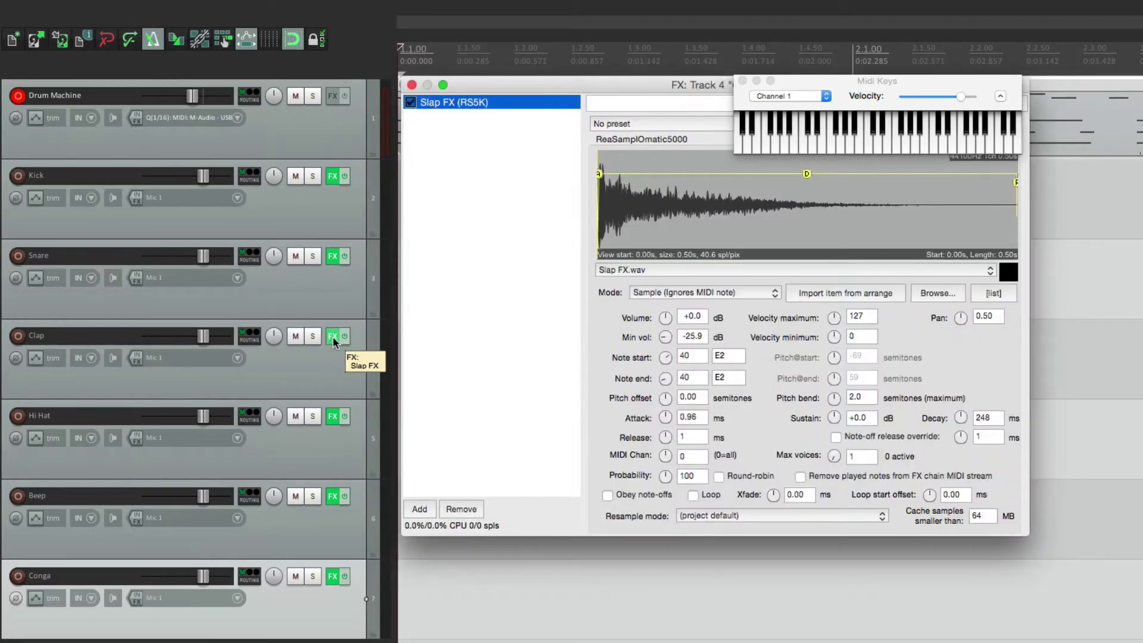
pyautogui.click(411, 85)
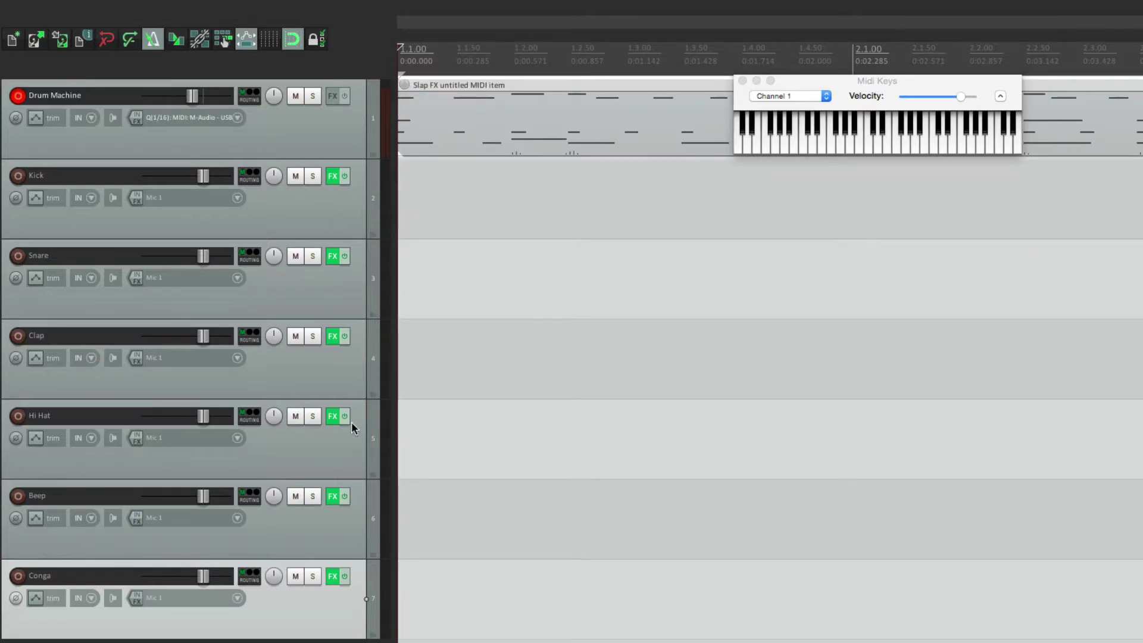
pyautogui.press('space')
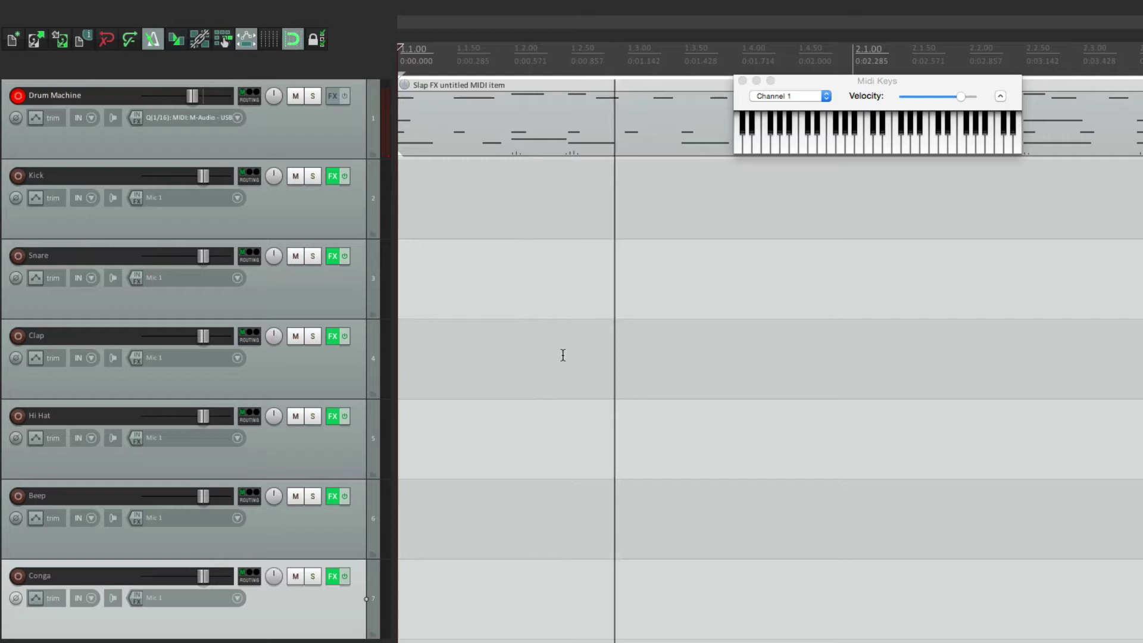
# Stop playback of the drum pattern
pyautogui.press('space')
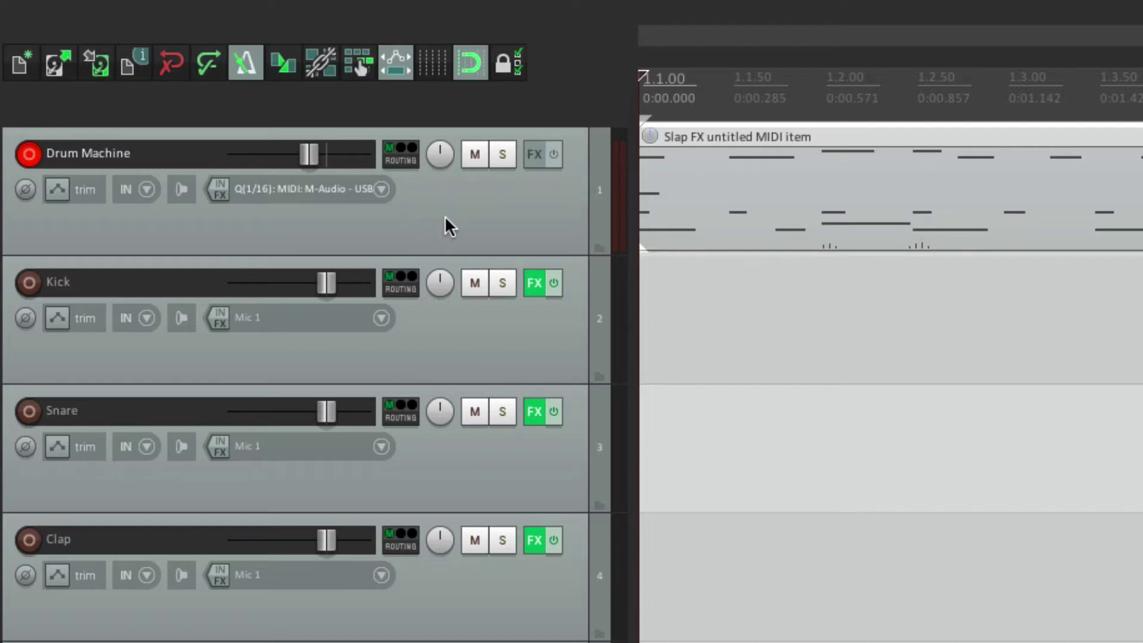
# Add sends from the Drum Machine track to all tracks
pyautogui.click(397, 153)
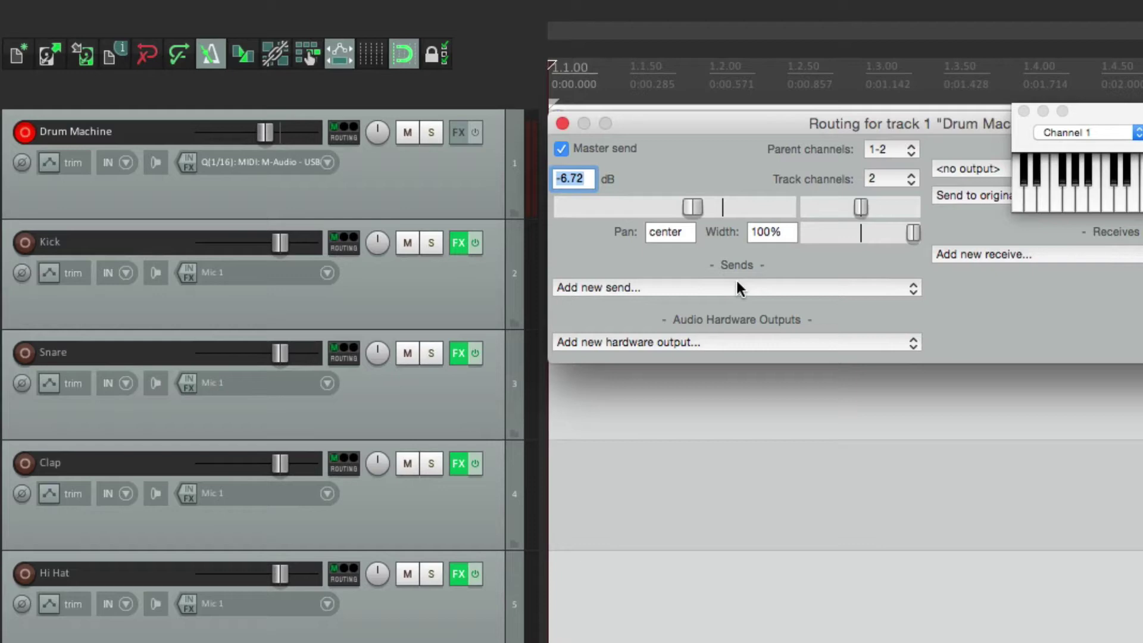
pyautogui.click(736, 280)
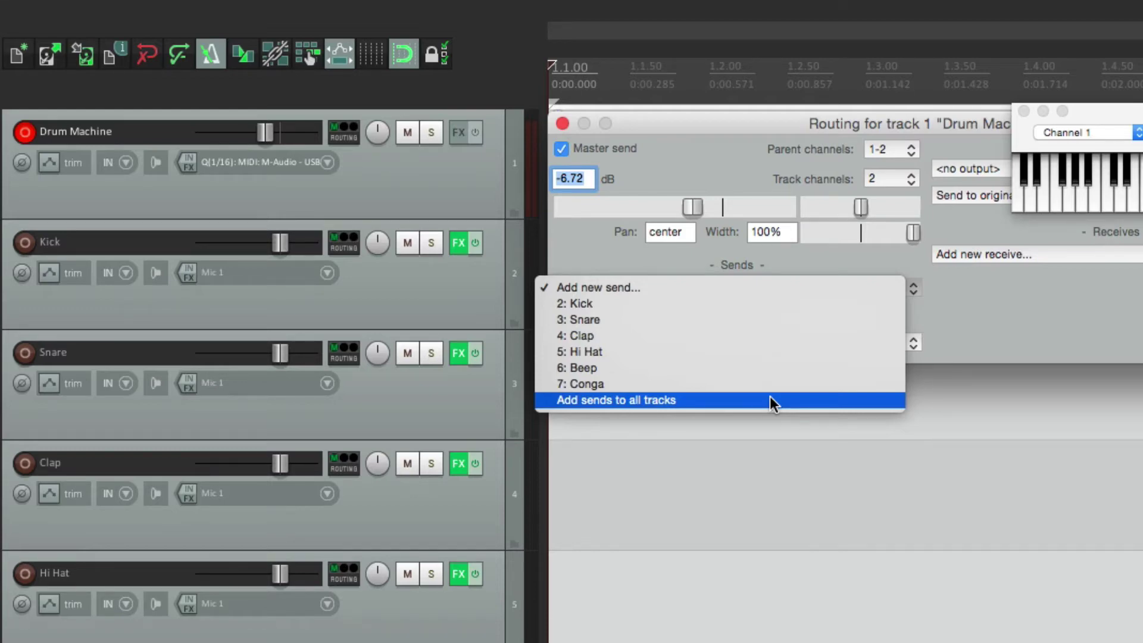
pyautogui.click(770, 397)
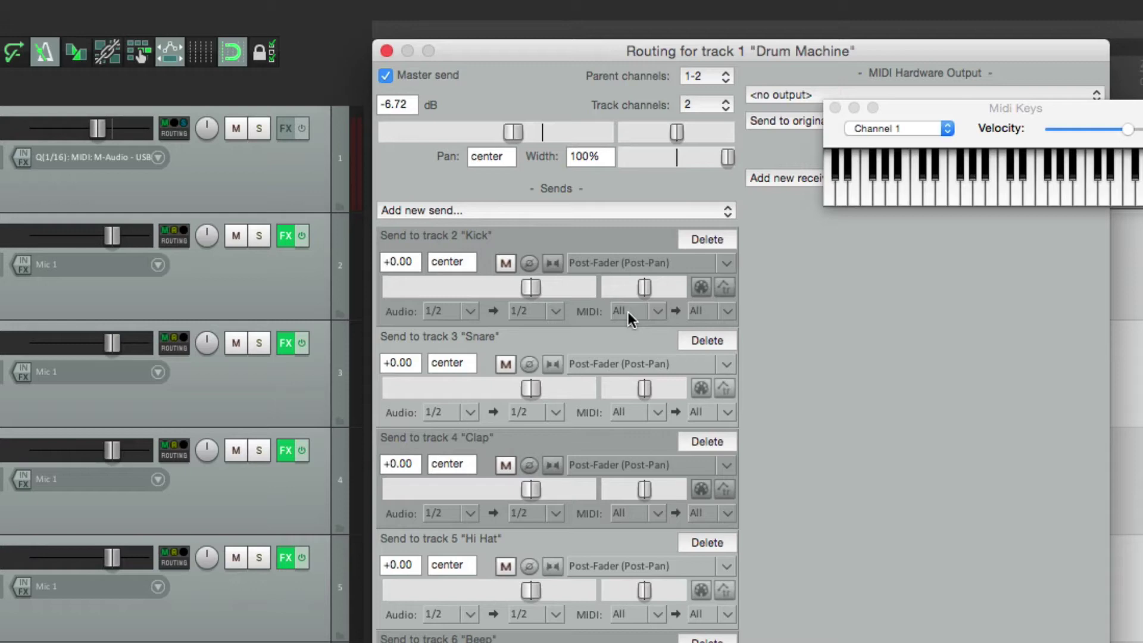
# Set audio to None on the Kick, Snare, Clap, Hi Hat, Beep and Conga sends
pyautogui.click(471, 311)
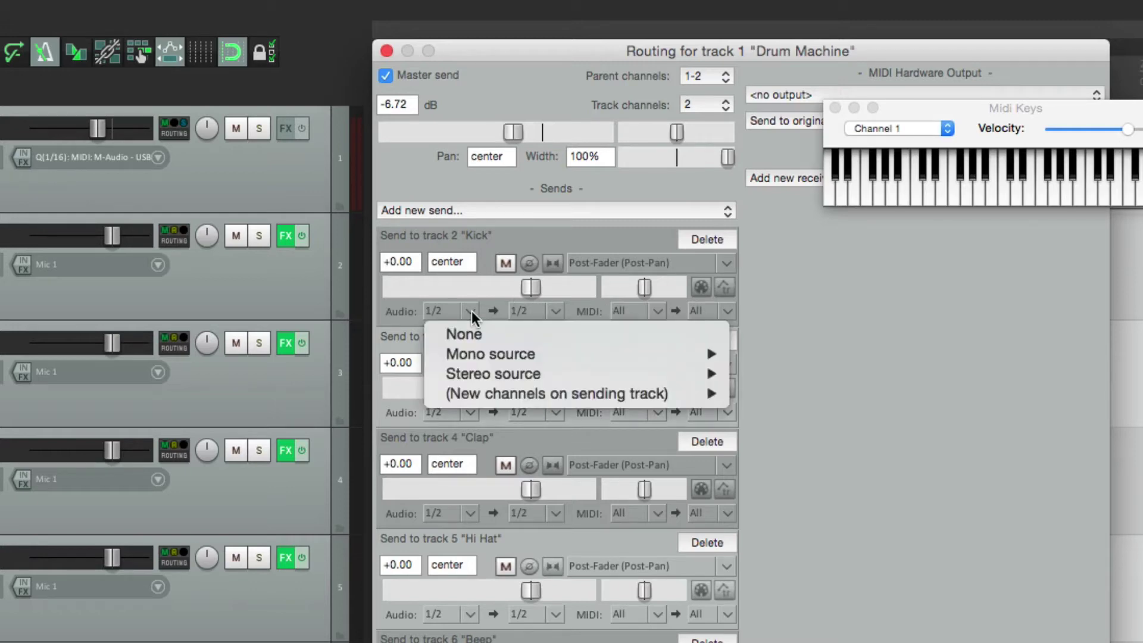
pyautogui.click(474, 332)
pyautogui.click(475, 411)
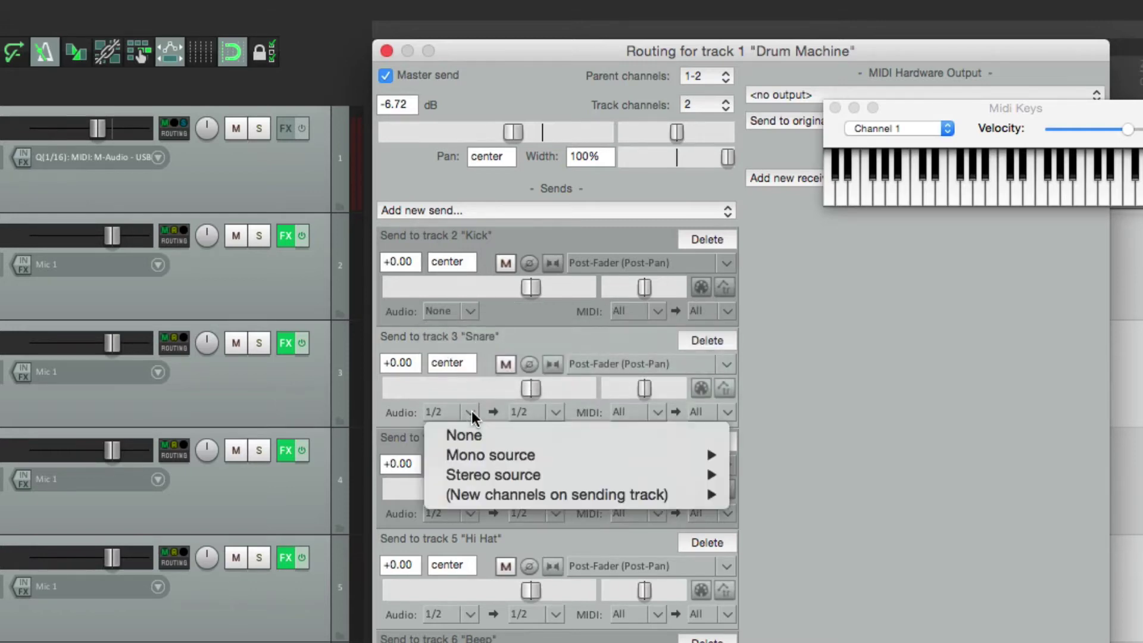
pyautogui.click(402, 437)
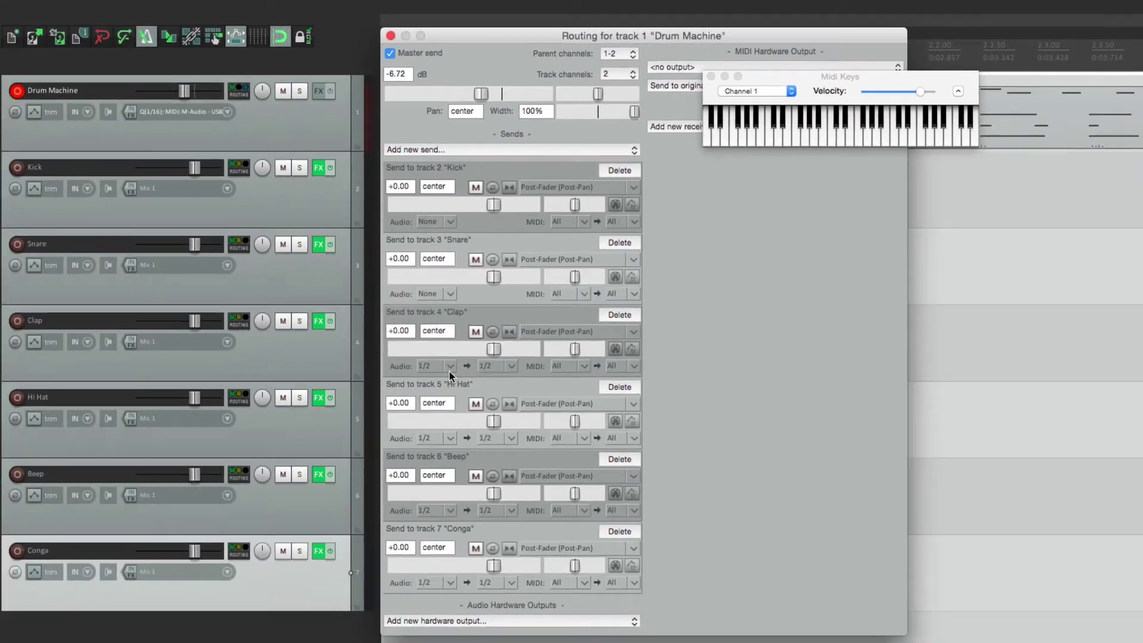
pyautogui.click(449, 371)
pyautogui.click(451, 437)
pyautogui.click(451, 510)
pyautogui.click(451, 582)
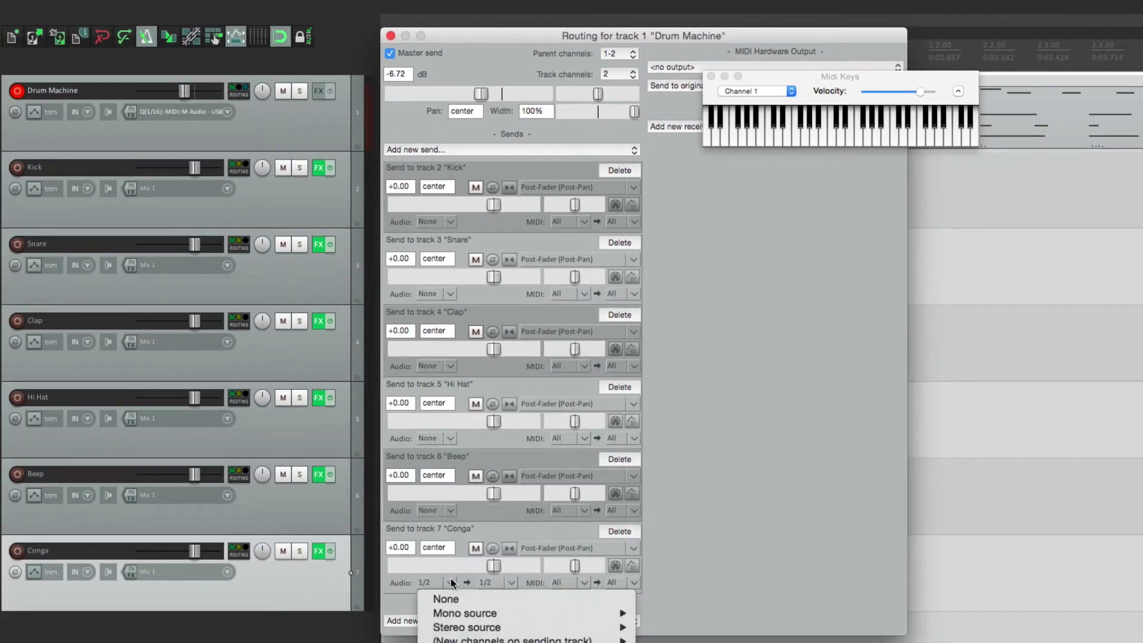
pyautogui.click(390, 36)
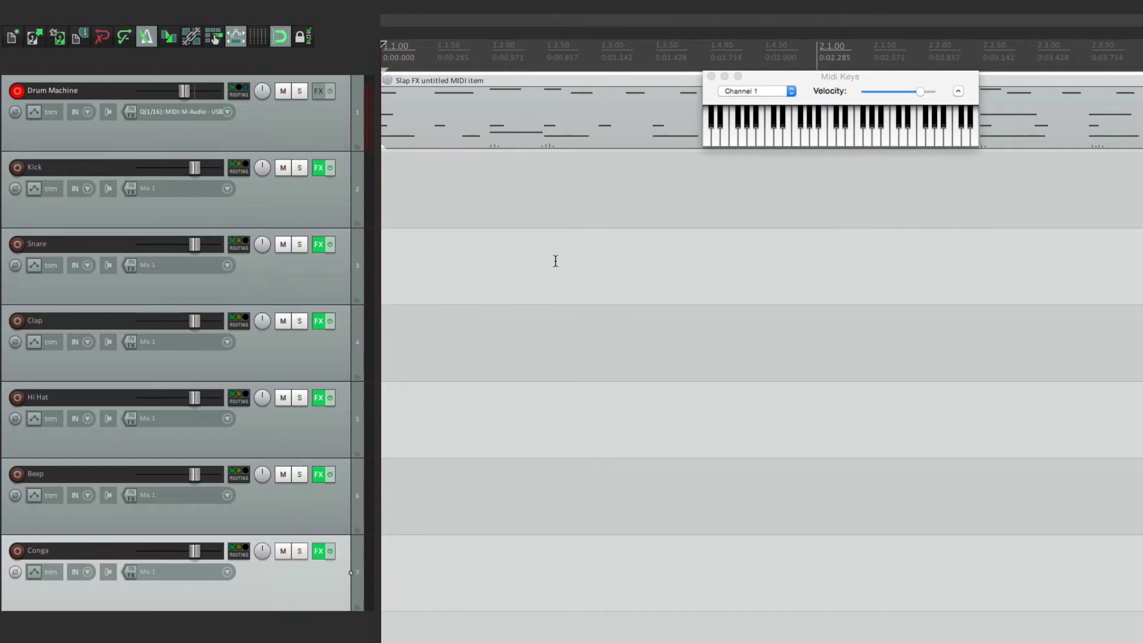
pyautogui.press('space')
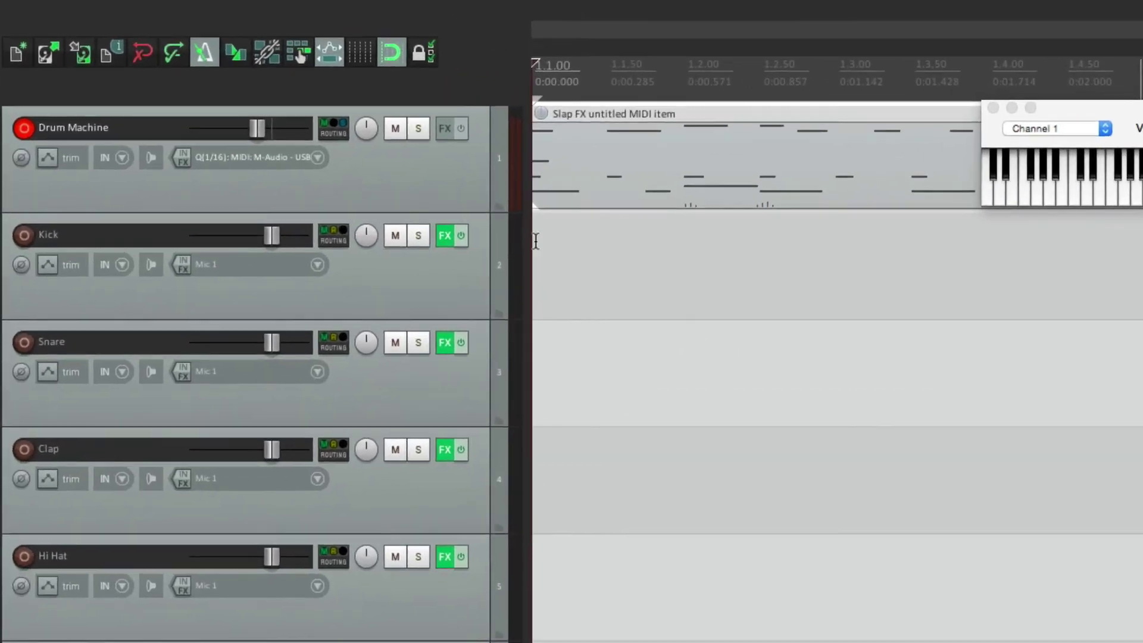
pyautogui.click(420, 236)
pyautogui.press('space')
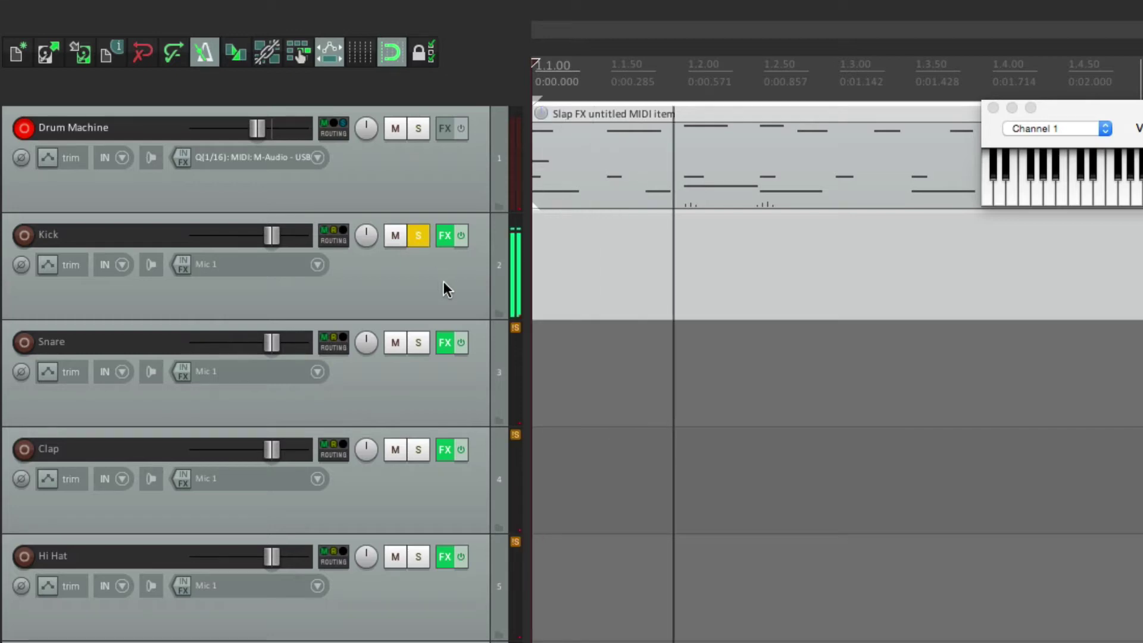
pyautogui.click(418, 237)
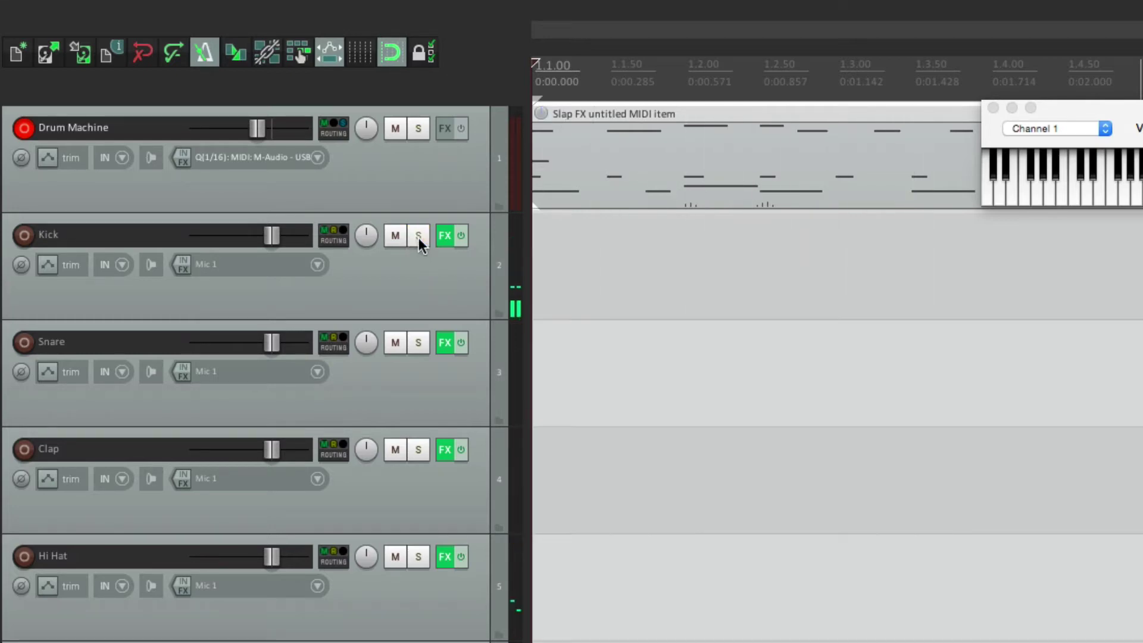
pyautogui.click(418, 346)
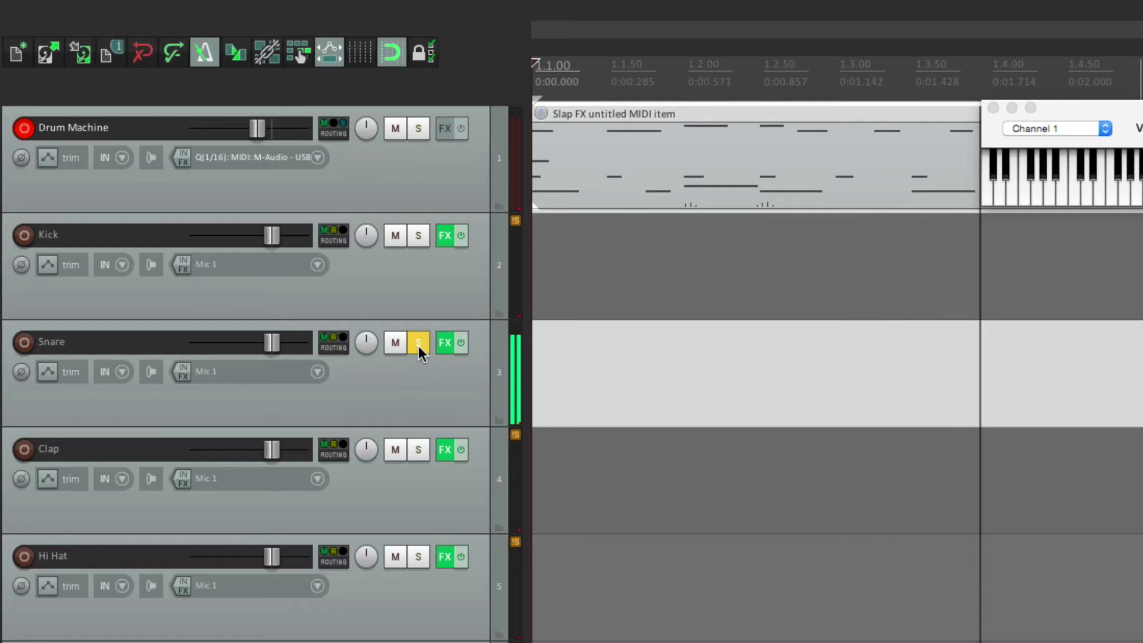
pyautogui.click(417, 345)
pyautogui.click(417, 556)
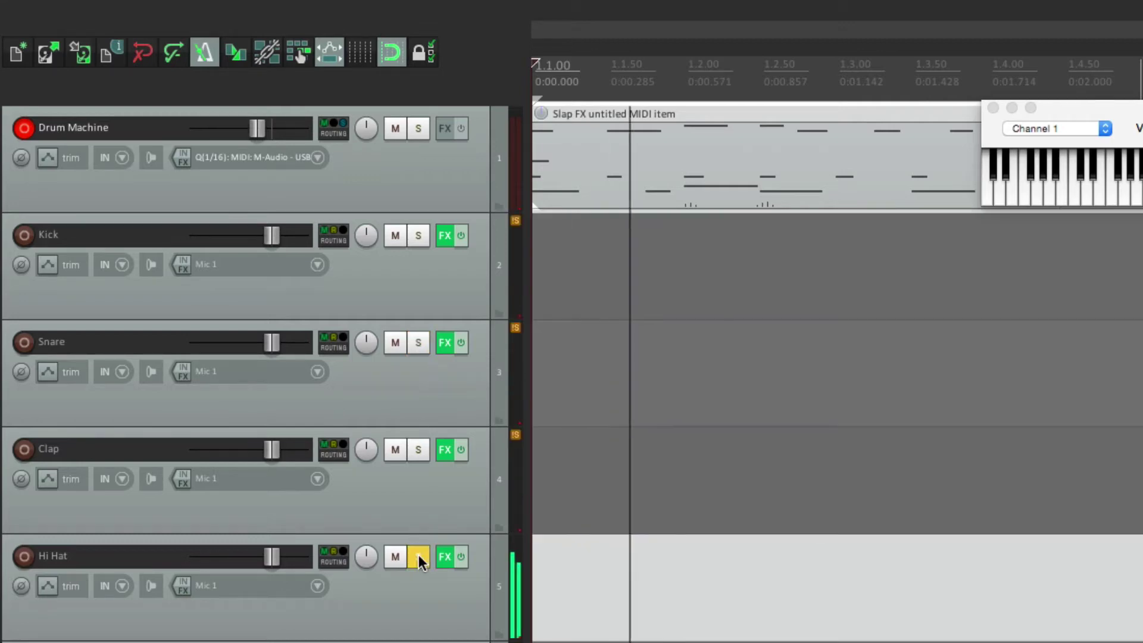
pyautogui.click(417, 554)
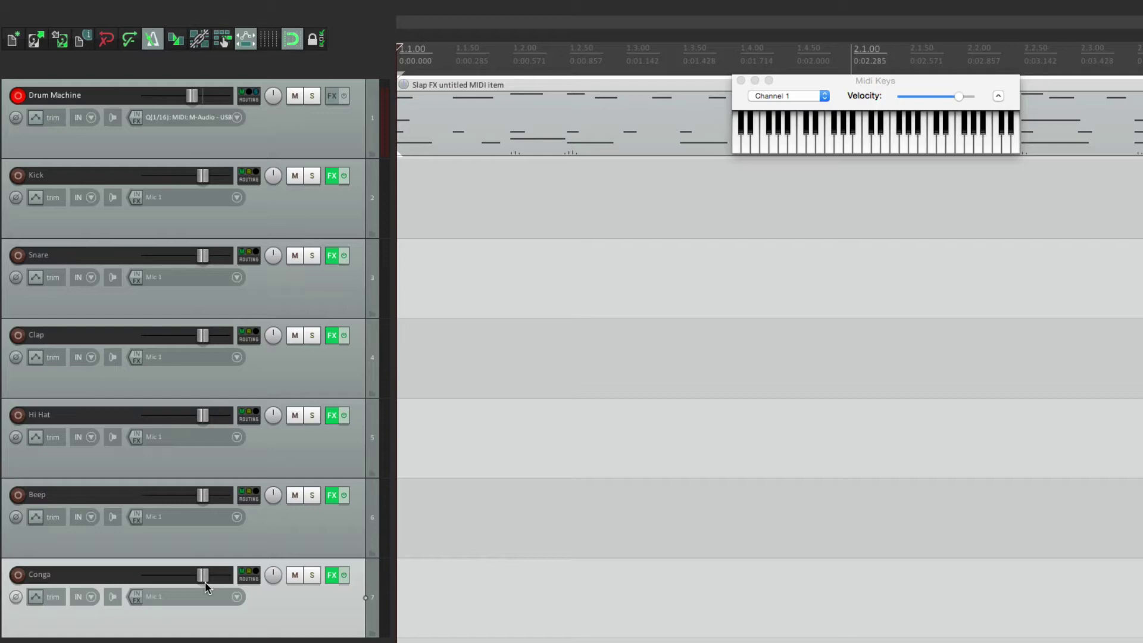
# Solo the Conga track and add ReaDelay to its effect chain
pyautogui.click(311, 575)
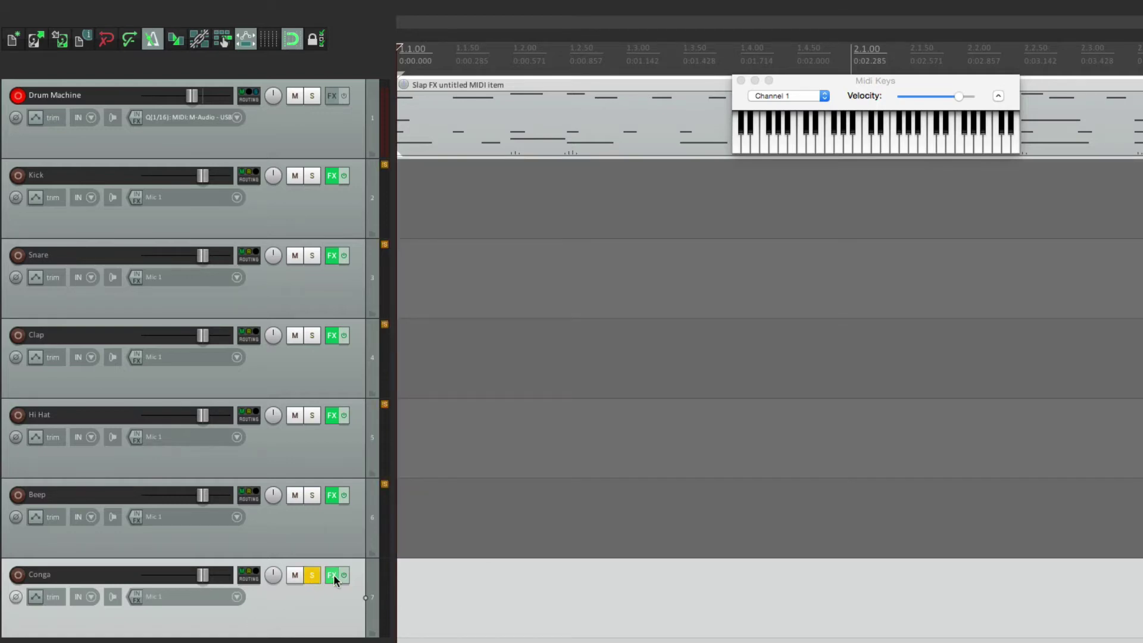
pyautogui.click(332, 575)
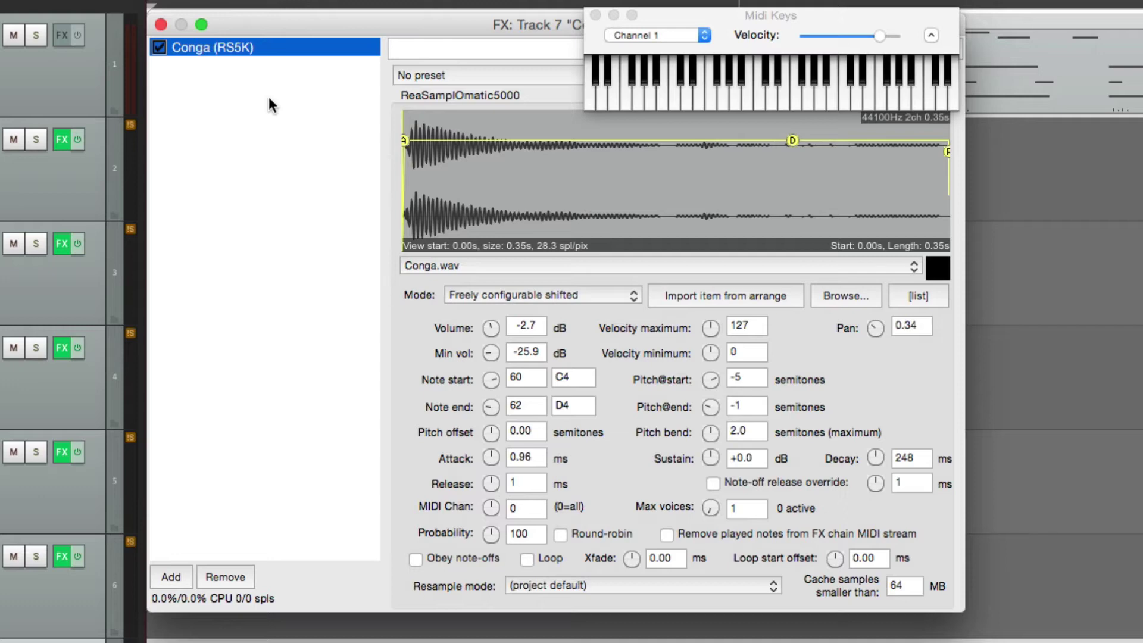
pyautogui.doubleClick(271, 105)
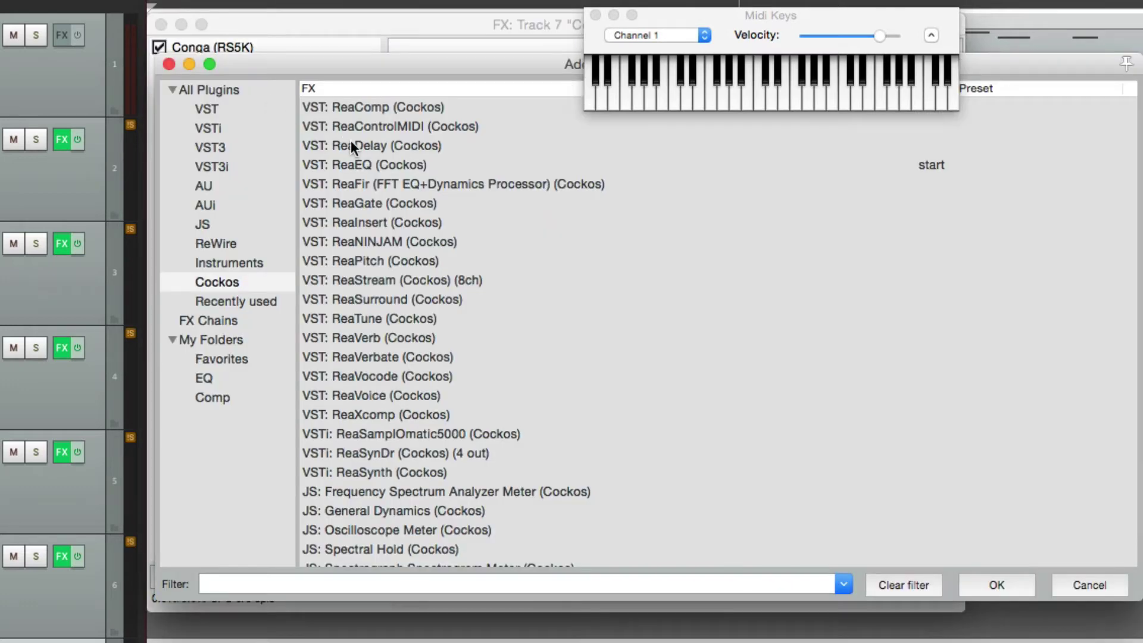
pyautogui.click(356, 145)
pyautogui.doubleClick(355, 145)
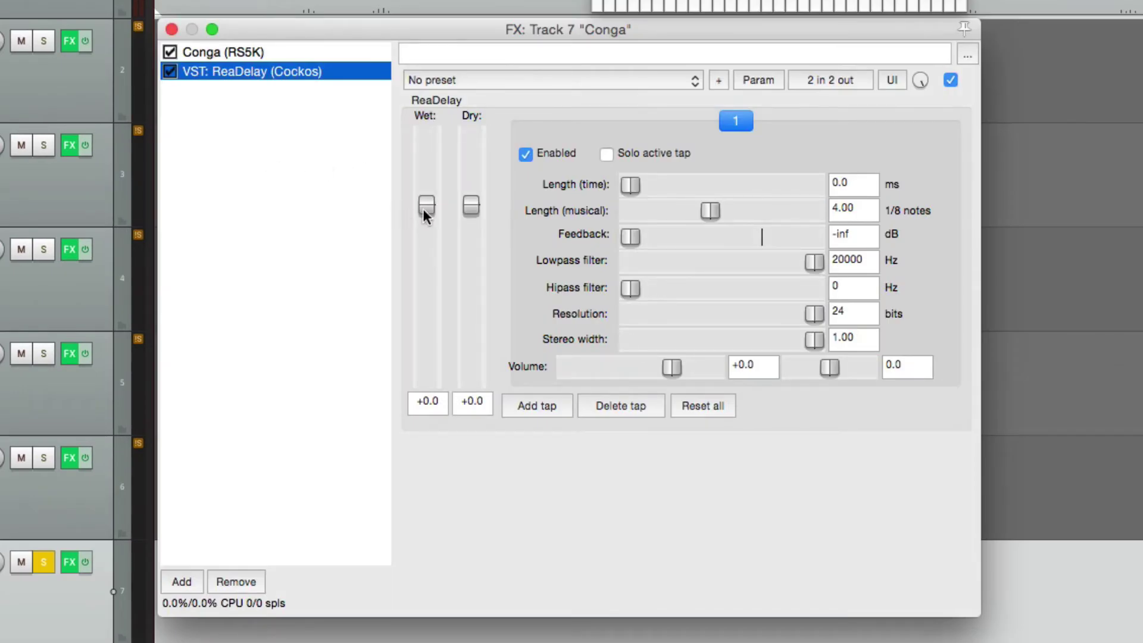
# Change the ReaDelay musical delay length and lower its wet level to about -12.8 dB
pyautogui.moveTo(423, 208); pyautogui.dragTo(423, 264)
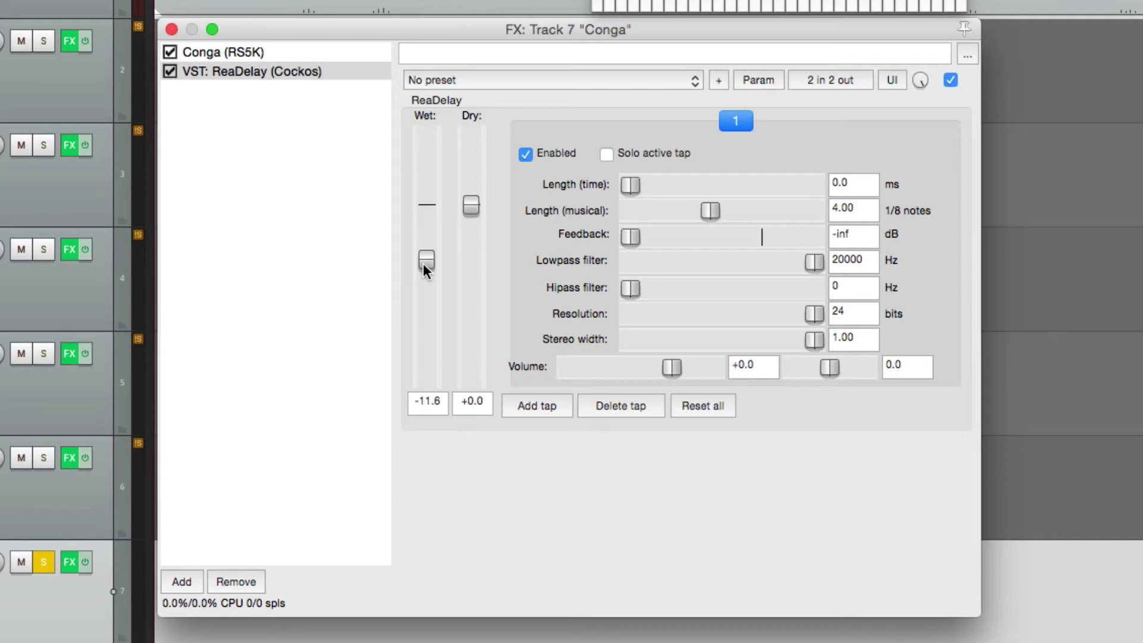
pyautogui.doubleClick(845, 209)
pyautogui.write('.5')
pyautogui.press('Return')
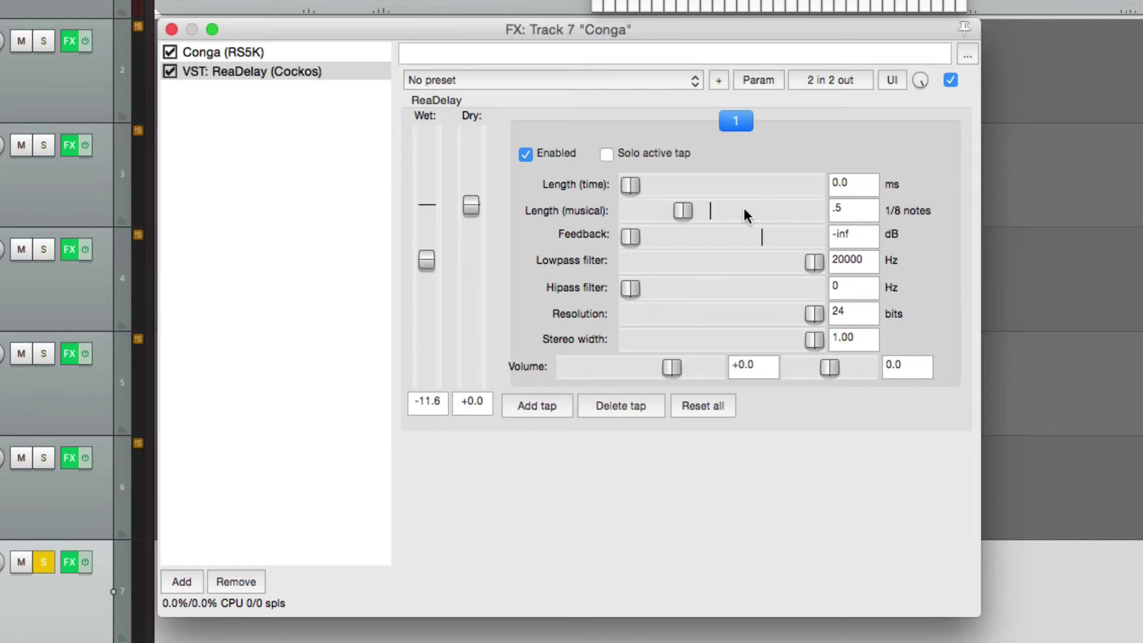
pyautogui.moveTo(428, 260)
pyautogui.mouseDown()
pyautogui.moveTo(435, 292)
pyautogui.moveTo(431, 237)
pyautogui.moveTo(430, 266)
pyautogui.mouseUp()
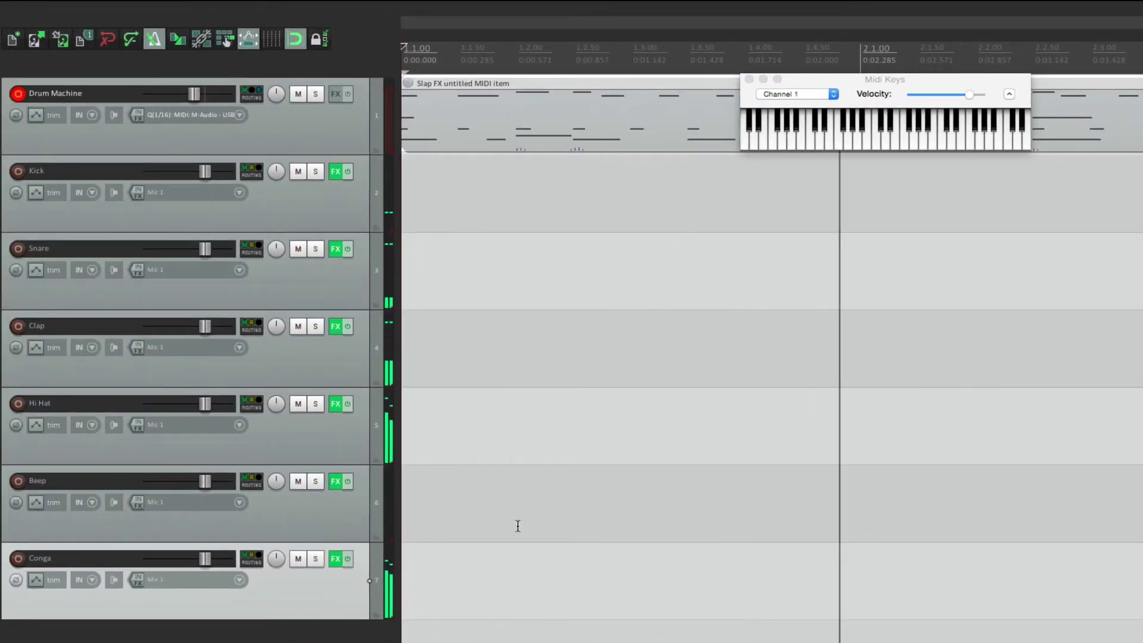
# Raise the Conga ReaDelay wet level to -8.1 dB, then show the Snare effect chain
pyautogui.click(337, 558)
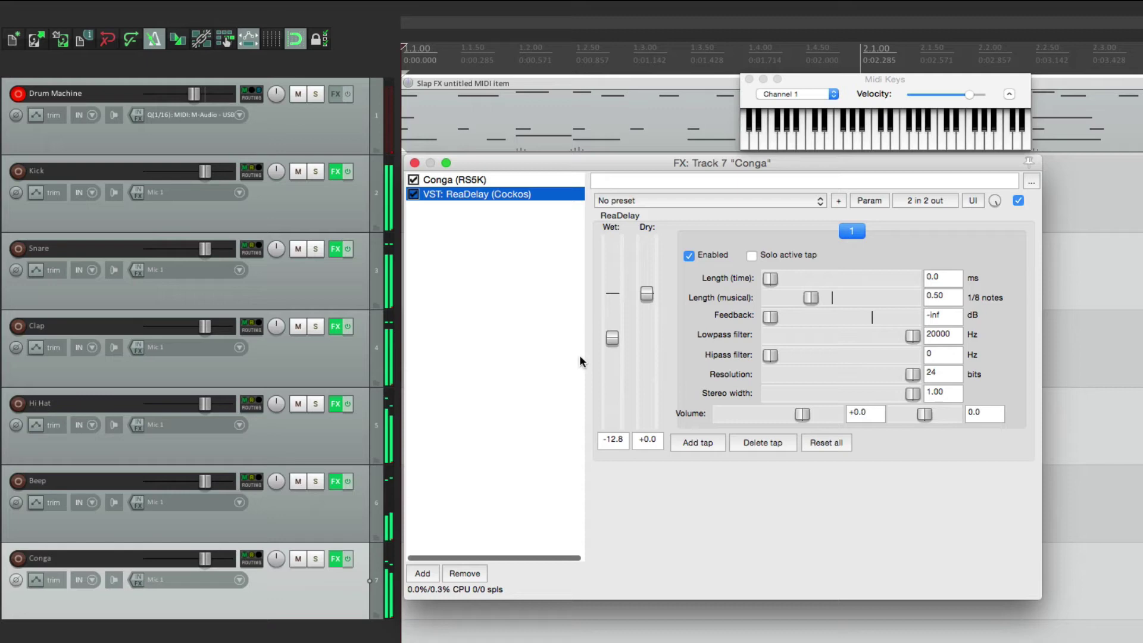
pyautogui.moveTo(612, 338); pyautogui.dragTo(612, 323)
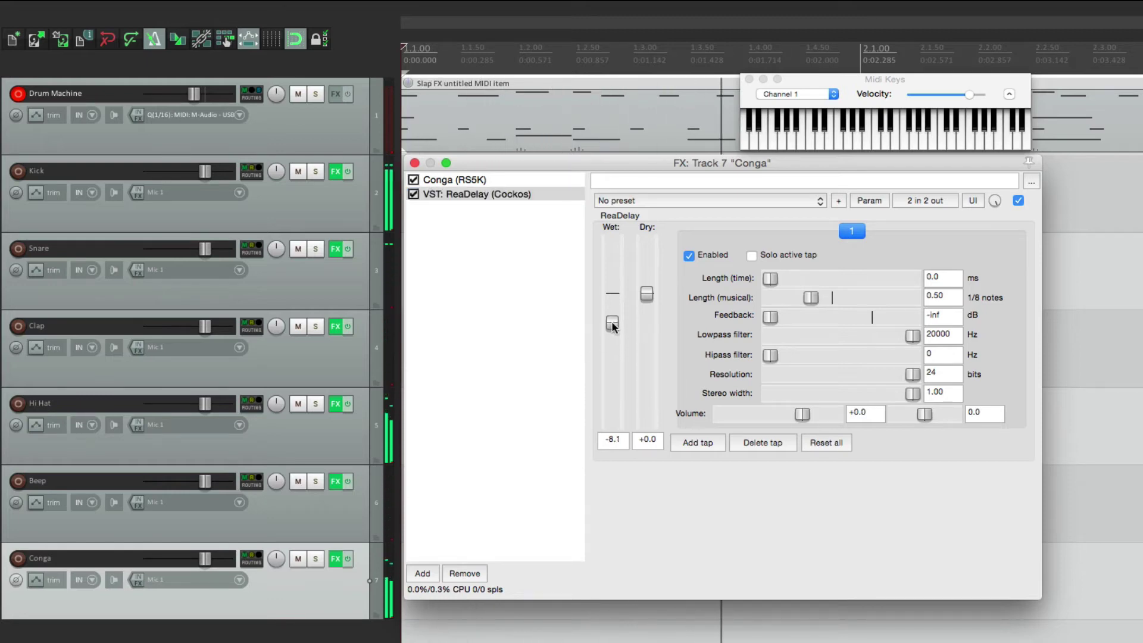
pyautogui.click(415, 162)
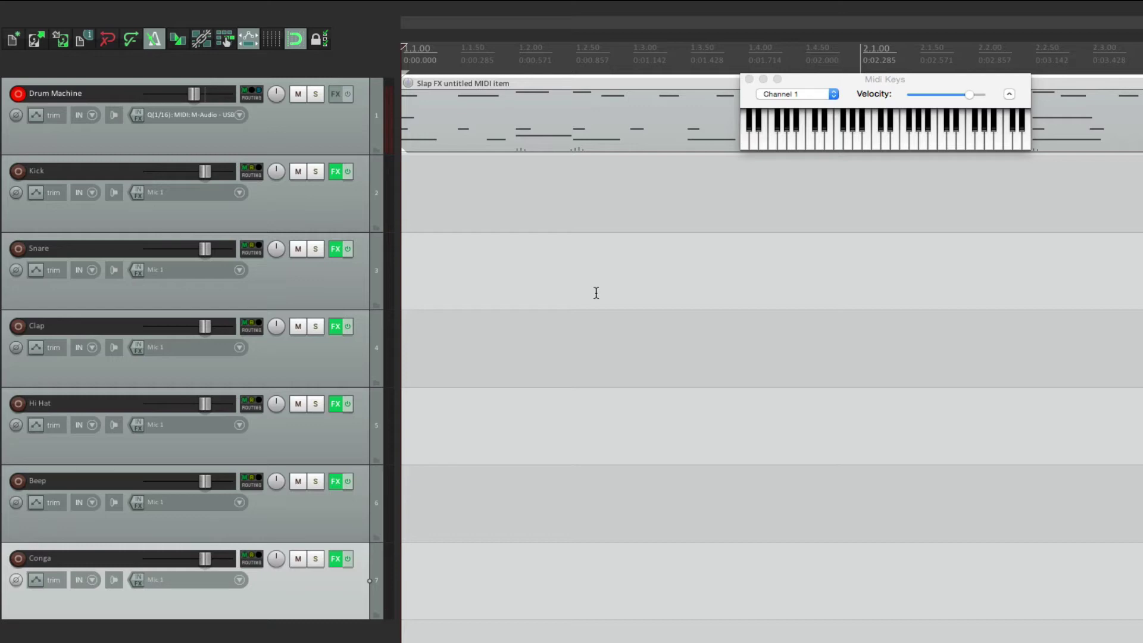
pyautogui.click(335, 251)
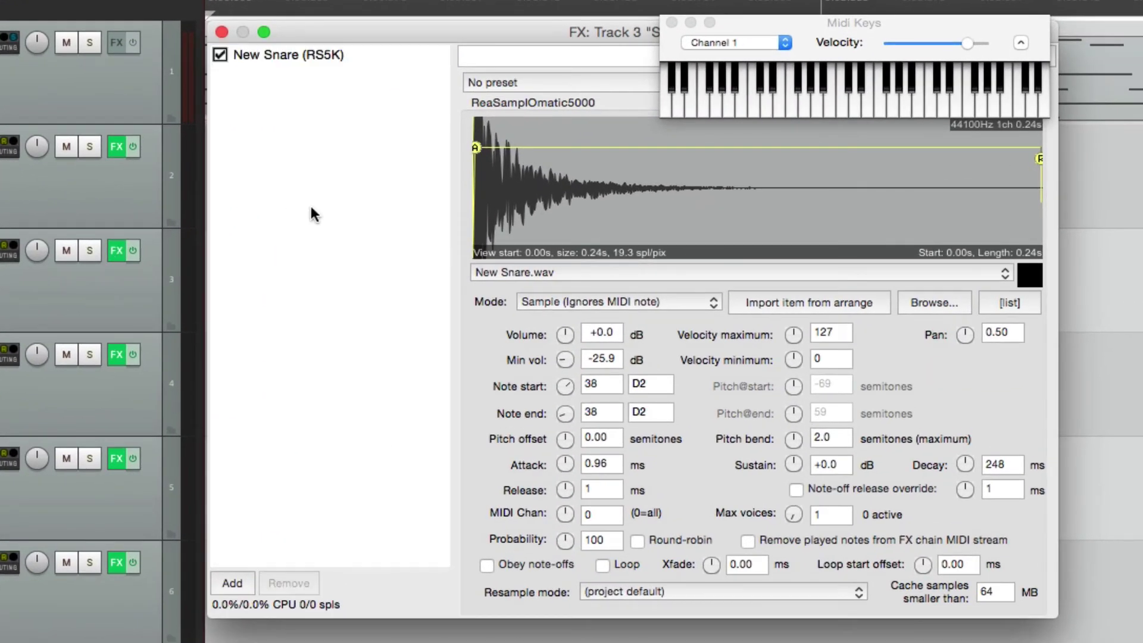
# Add ReaVerb to the Snare chain with a Reverb Generator at room size 75
pyautogui.doubleClick(311, 213)
pyautogui.doubleClick(464, 344)
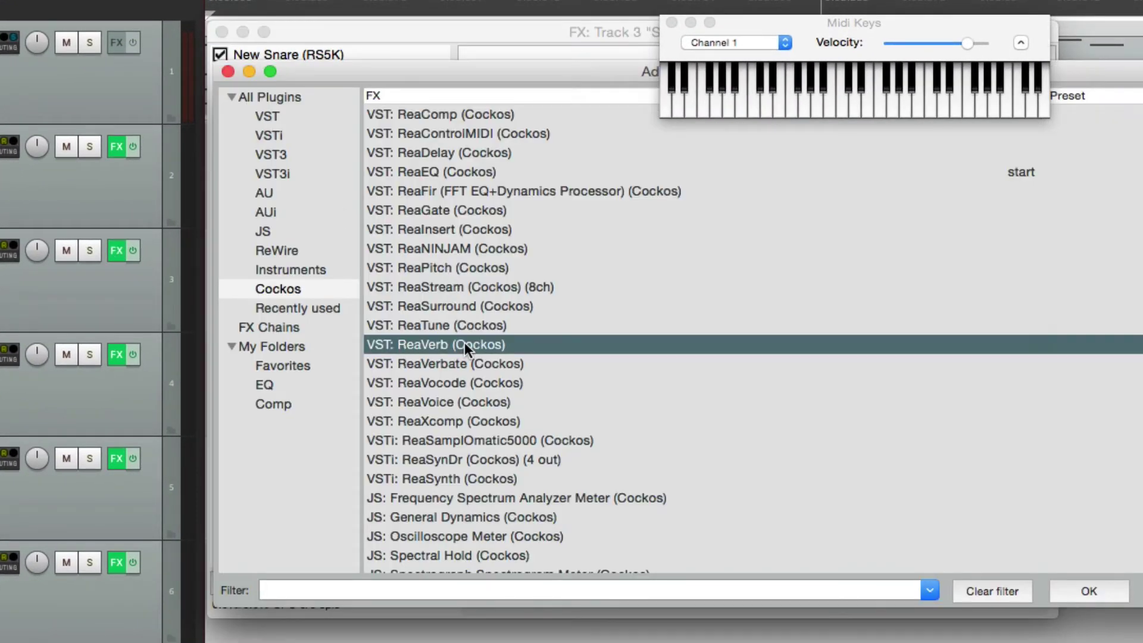
pyautogui.click(585, 456)
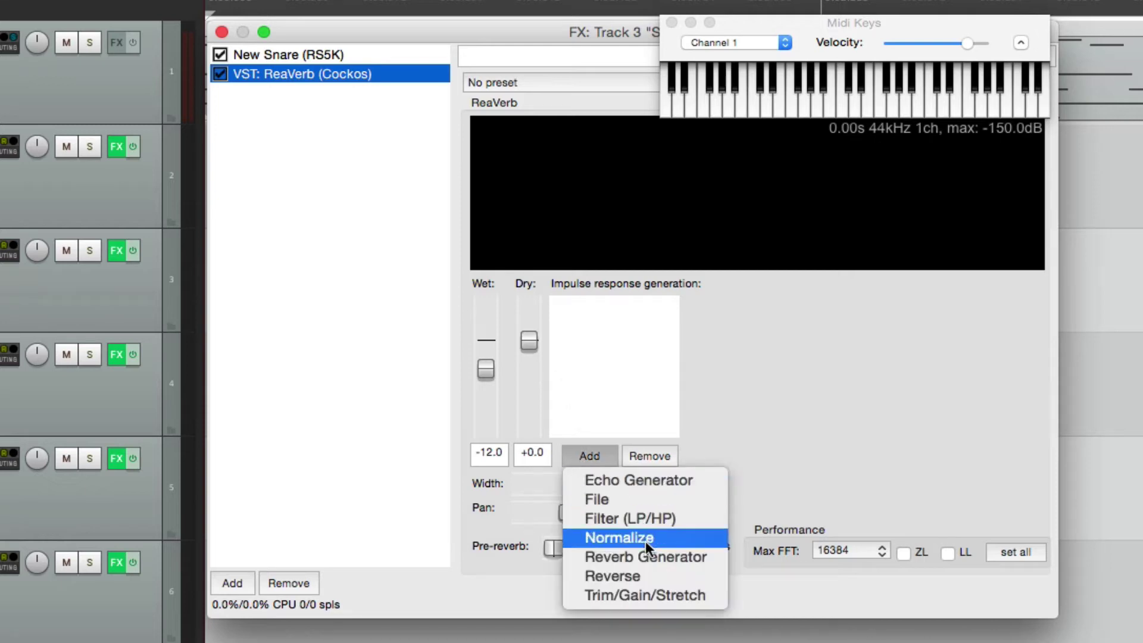
pyautogui.click(618, 560)
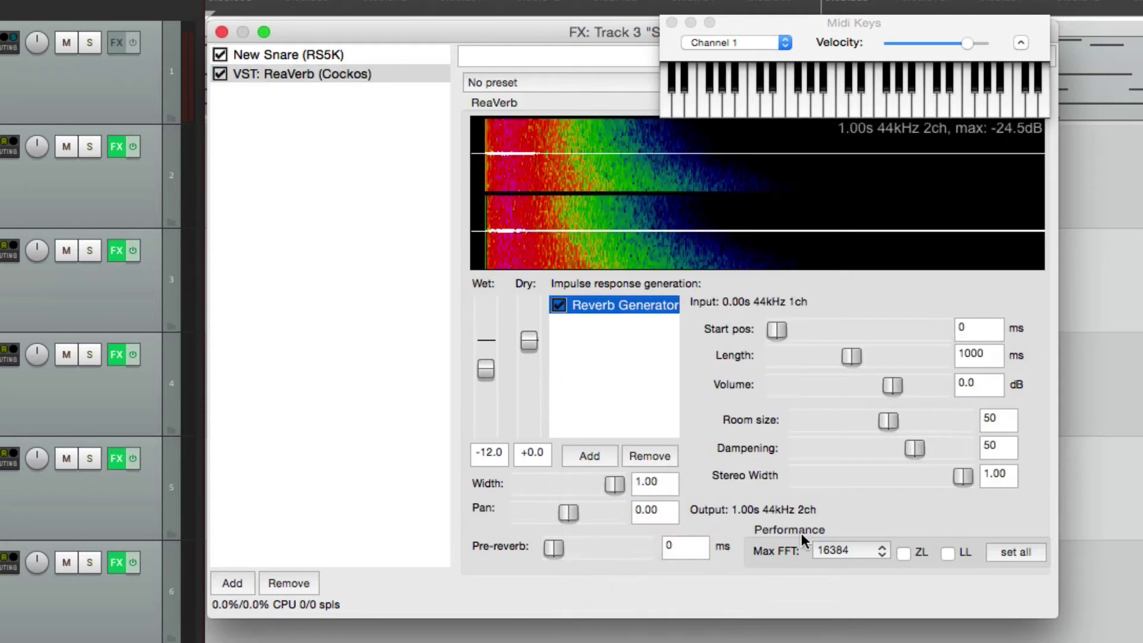
pyautogui.moveTo(888, 420); pyautogui.dragTo(931, 419)
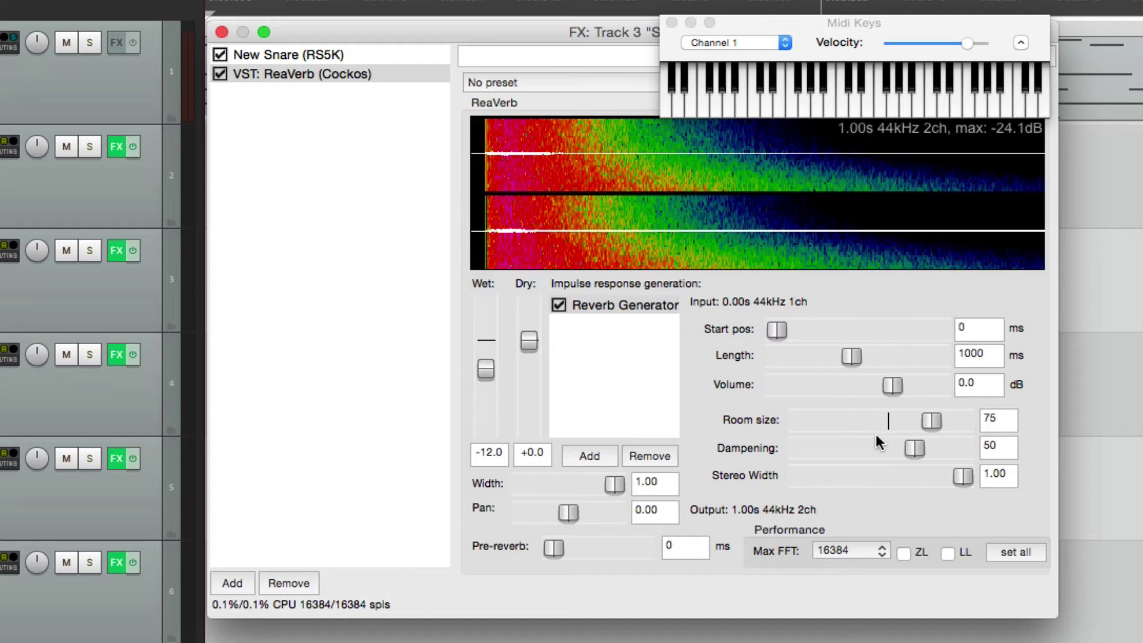
# Audition the soloed Snare, set the reverb wet level to -8.4 dB, then unsolo
pyautogui.click(89, 250)
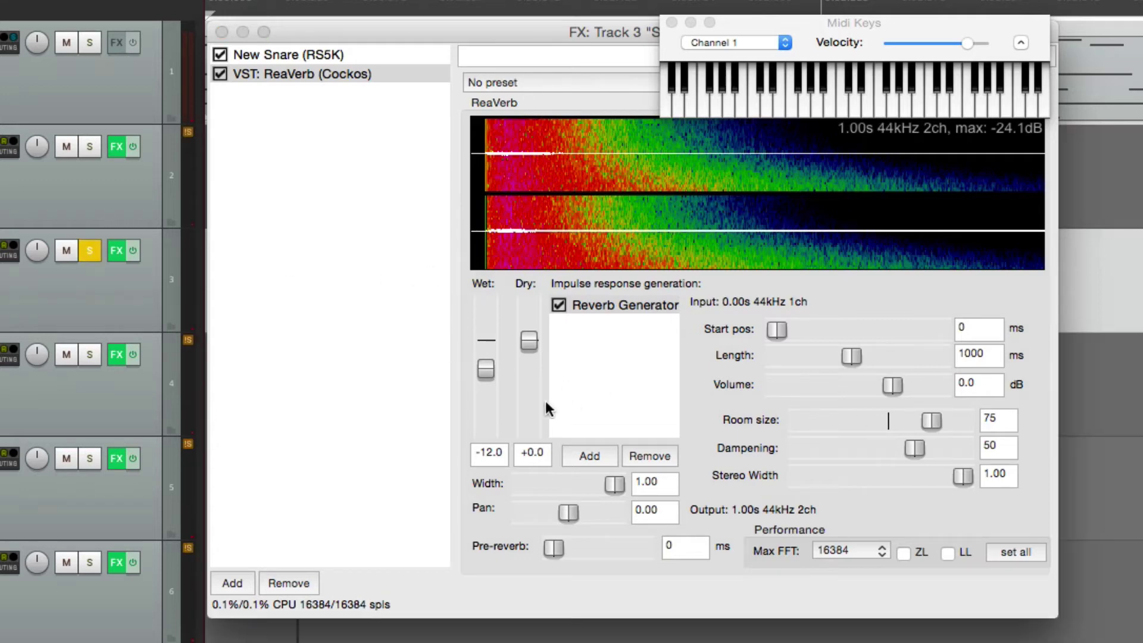
pyautogui.moveTo(483, 369); pyautogui.dragTo(487, 366)
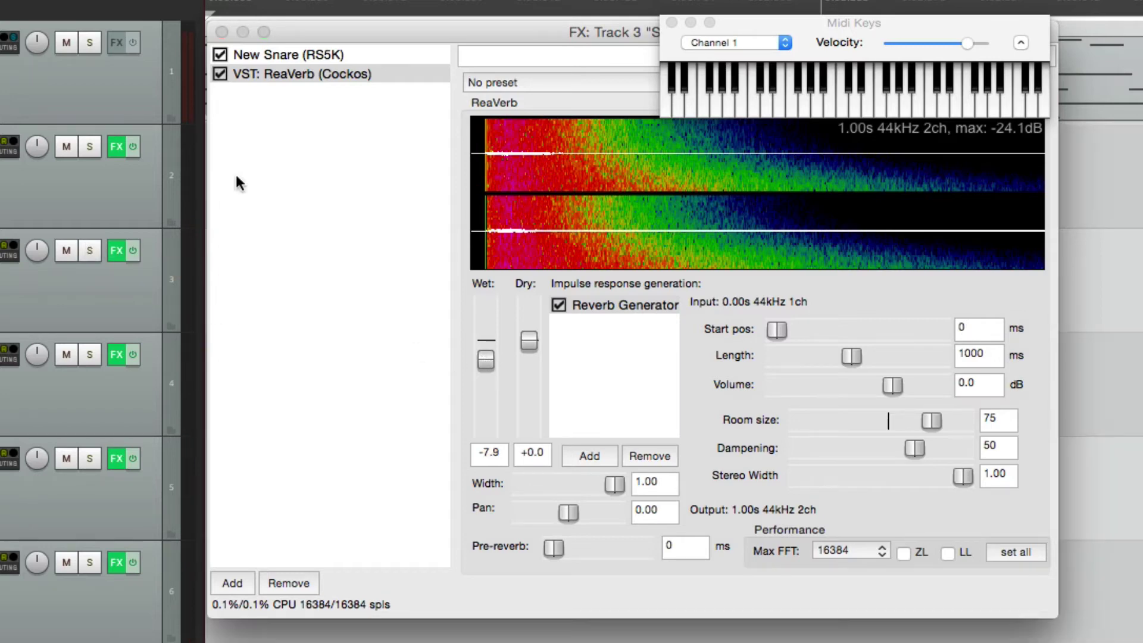
pyautogui.click(222, 32)
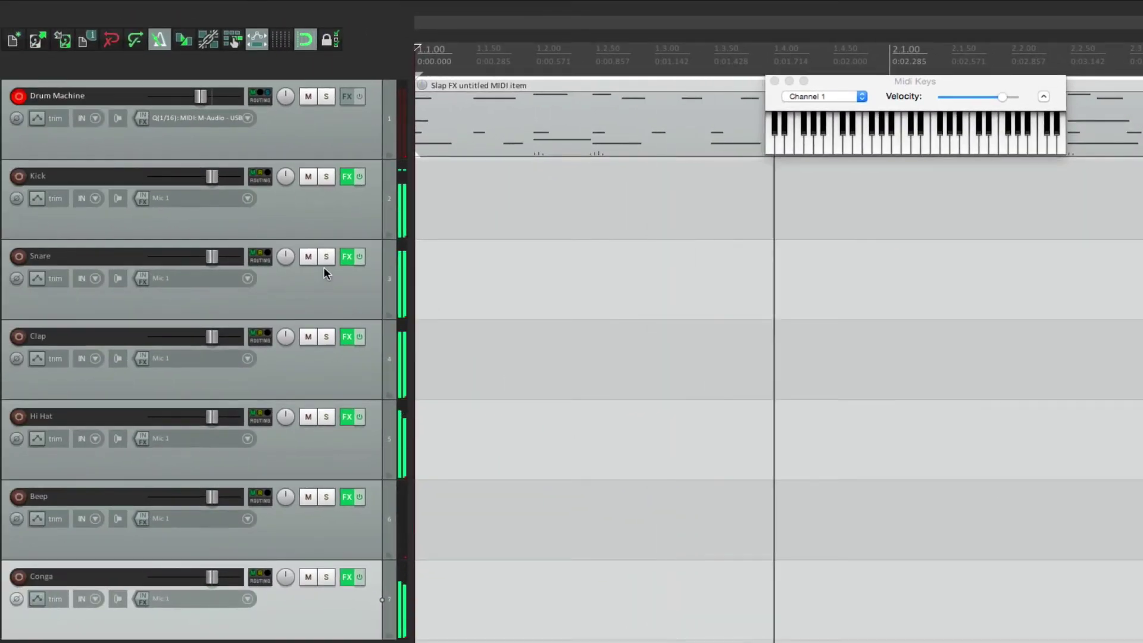
pyautogui.click(326, 258)
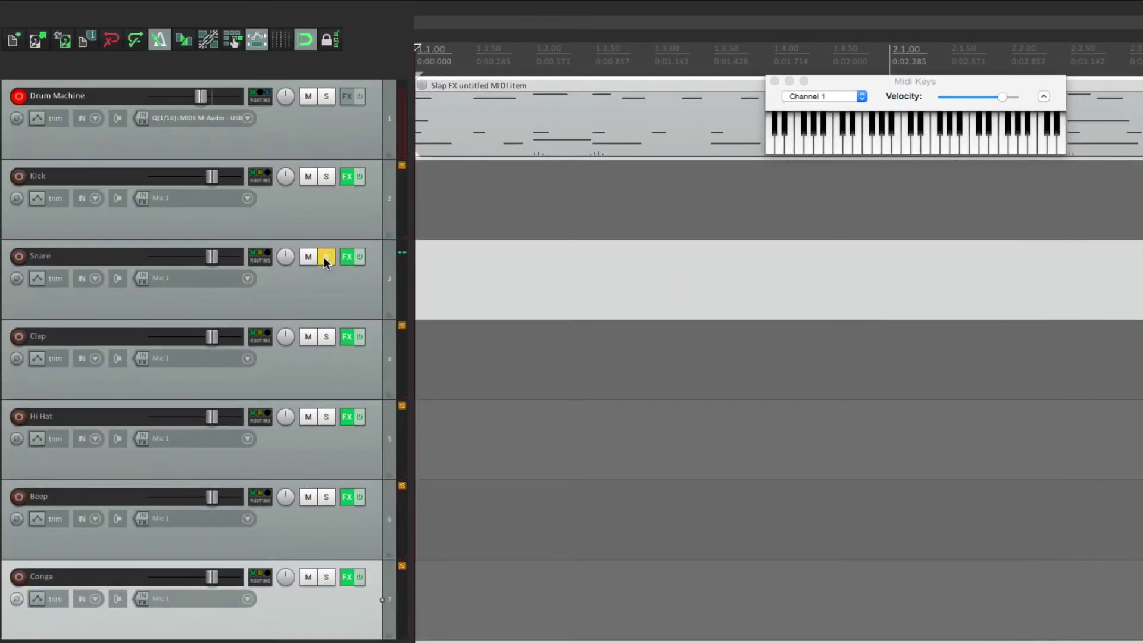
pyautogui.click(348, 257)
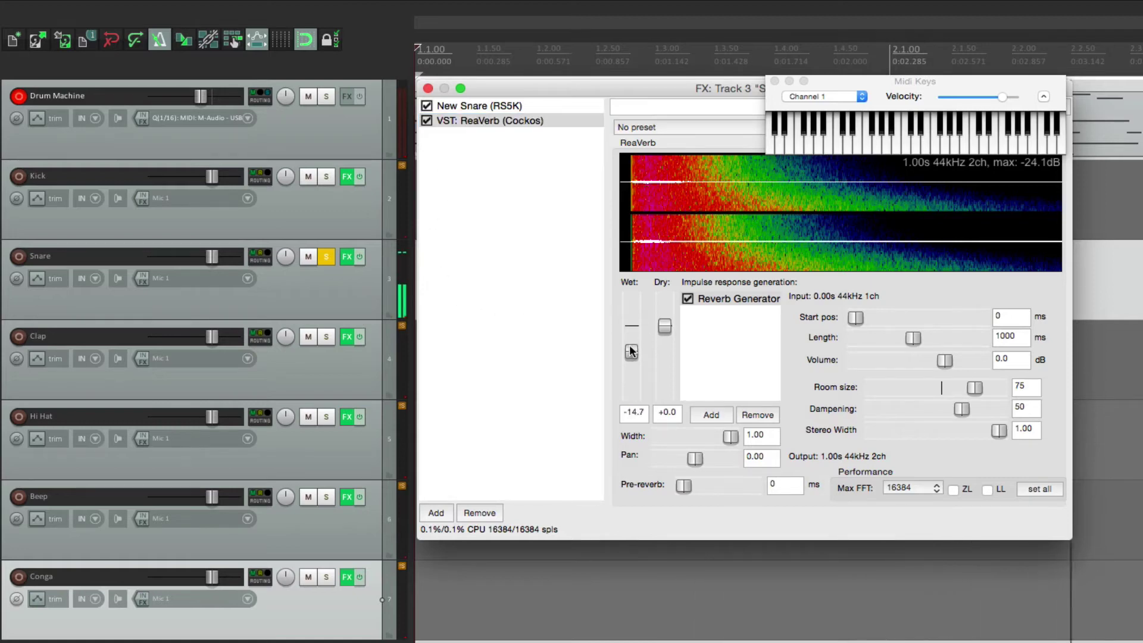
pyautogui.moveTo(631, 350); pyautogui.dragTo(630, 341)
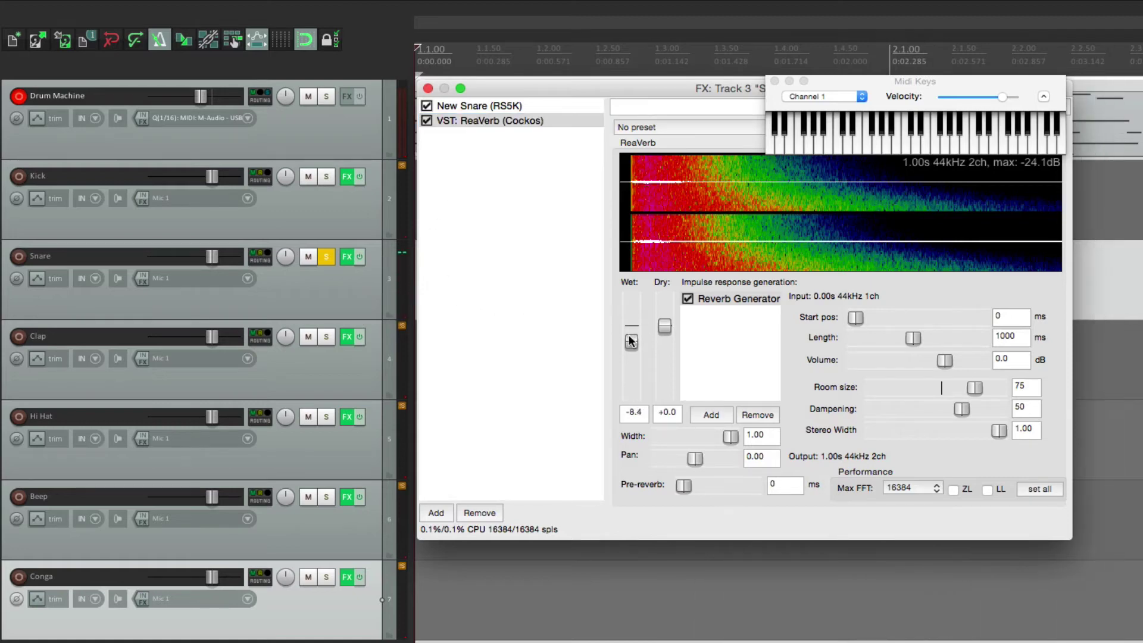
pyautogui.click(427, 89)
pyautogui.click(329, 257)
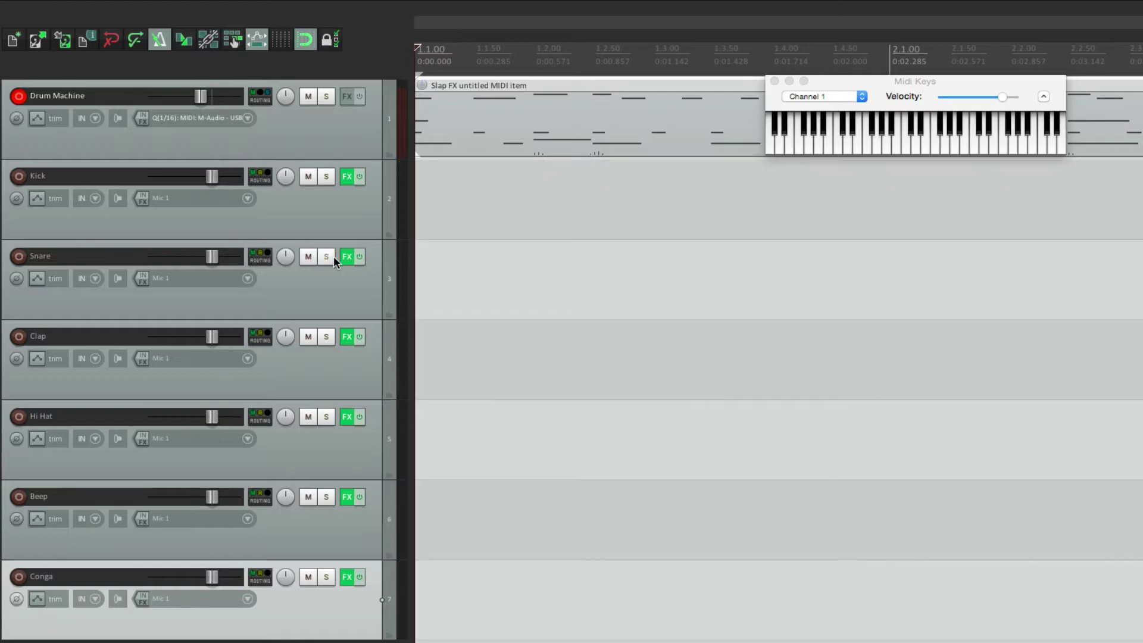
pyautogui.click(342, 257)
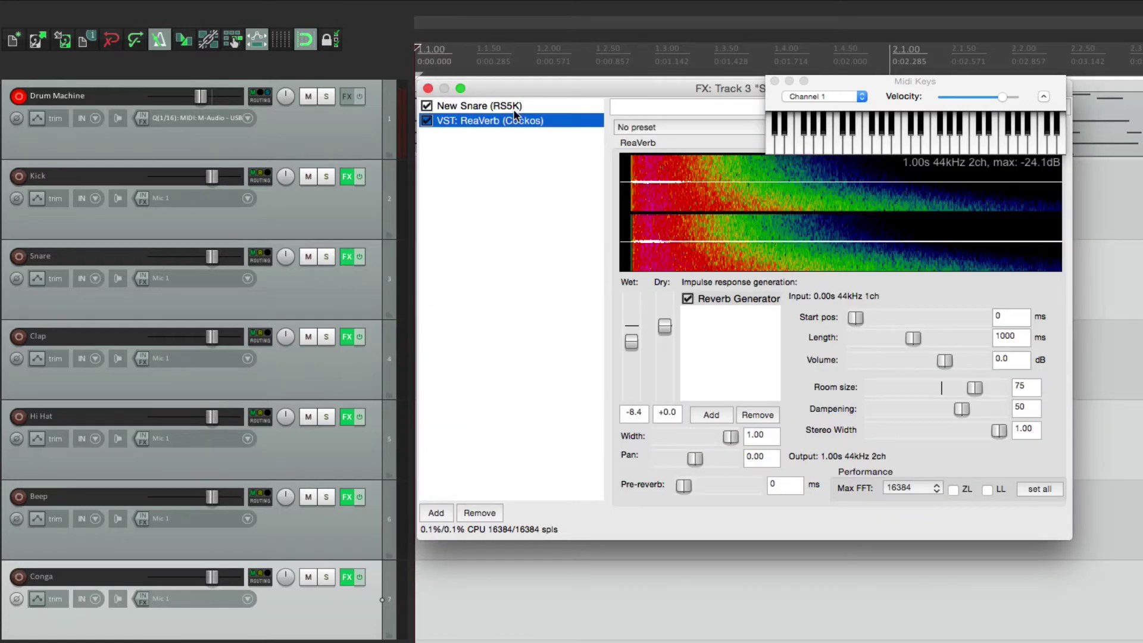
# Audition the soloed Clap track, close the Clap and Snare effect windows, unsolo, and stop
pyautogui.click(327, 360)
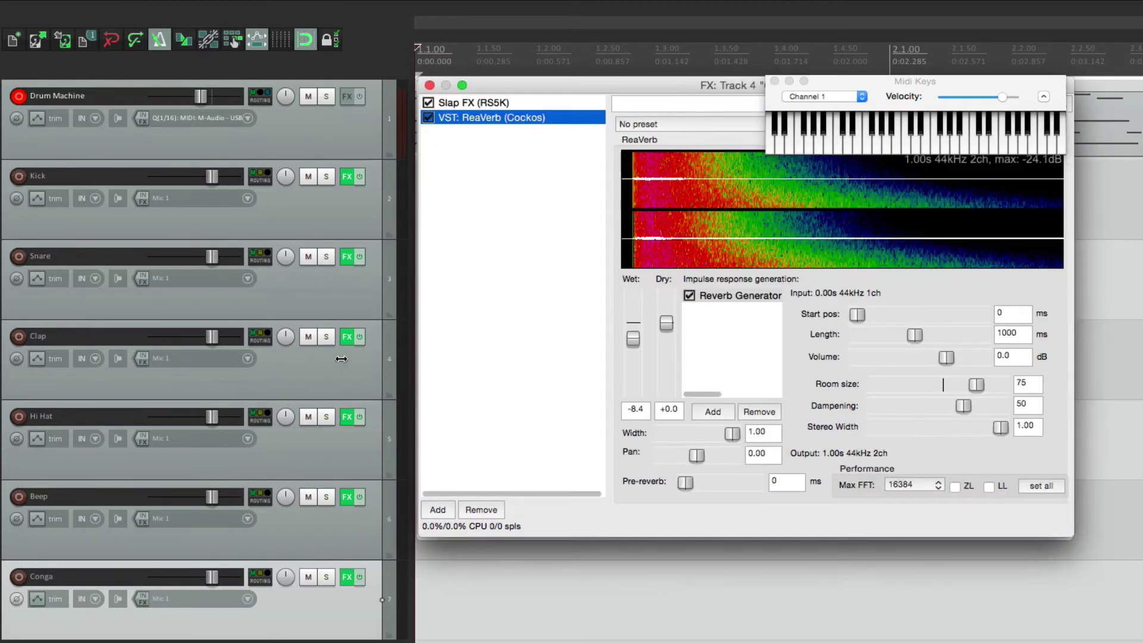
pyautogui.click(326, 336)
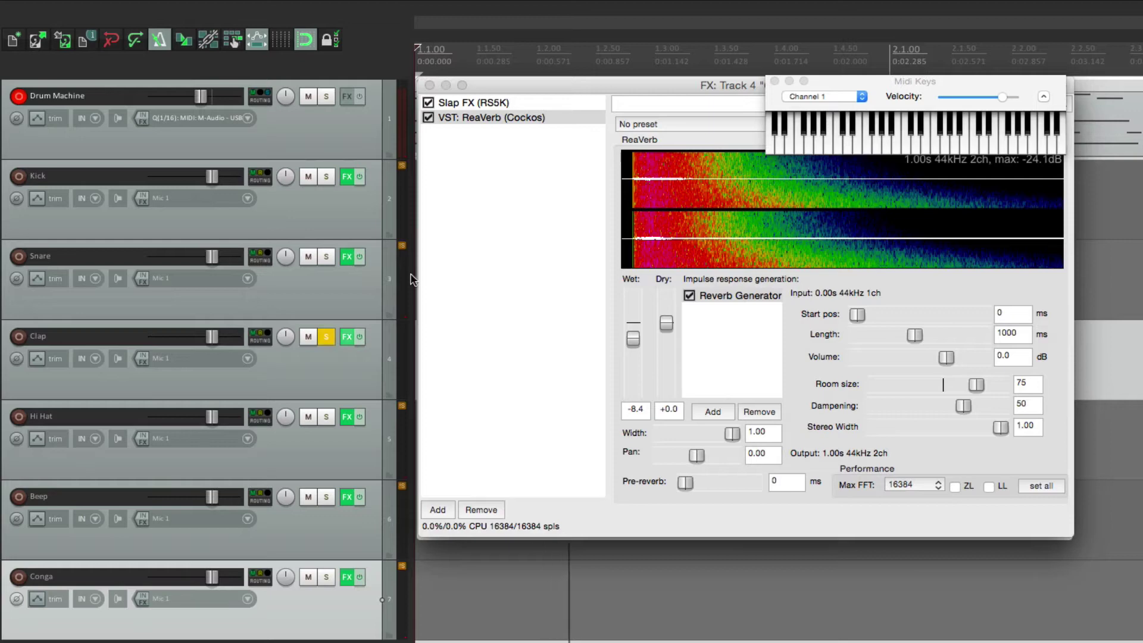
pyautogui.click(425, 84)
pyautogui.click(426, 88)
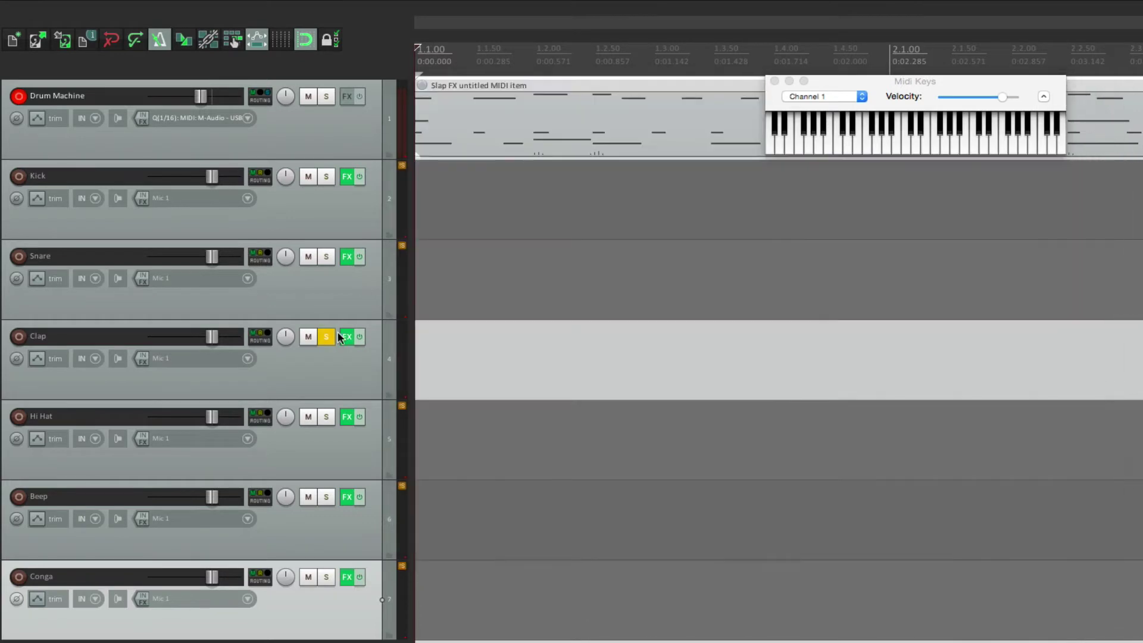
pyautogui.click(325, 336)
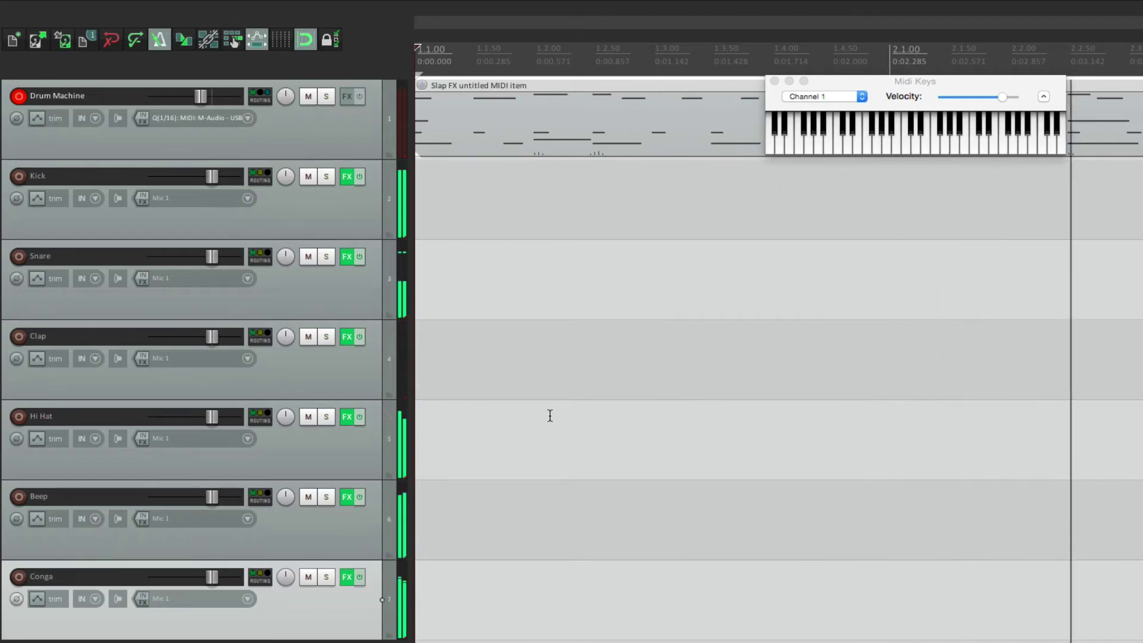
pyautogui.press('space')
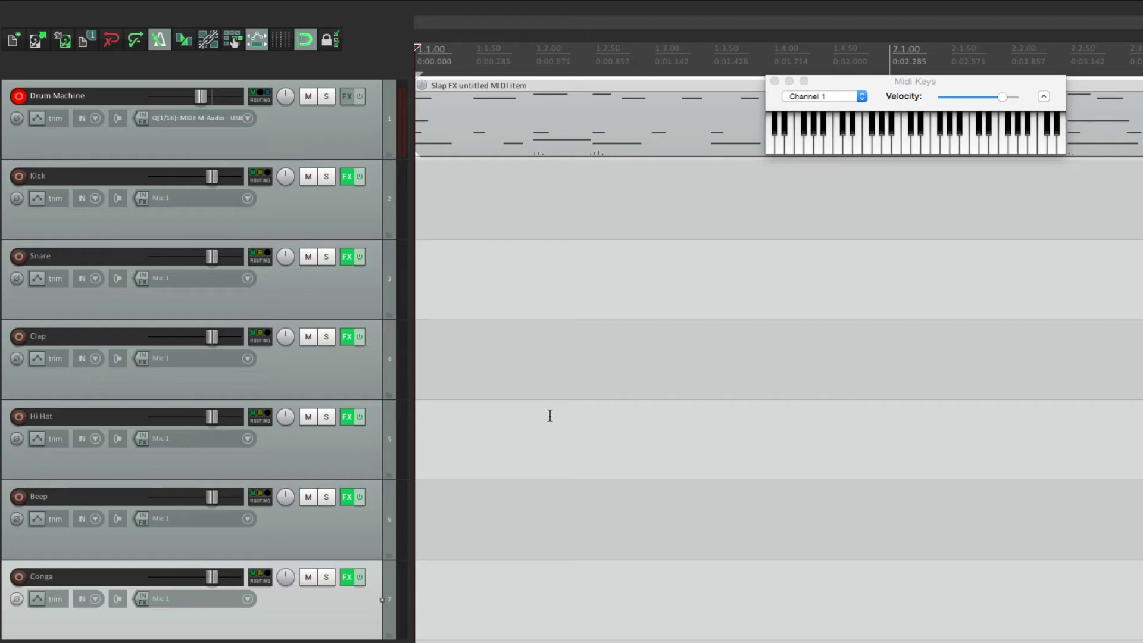
pyautogui.click(347, 178)
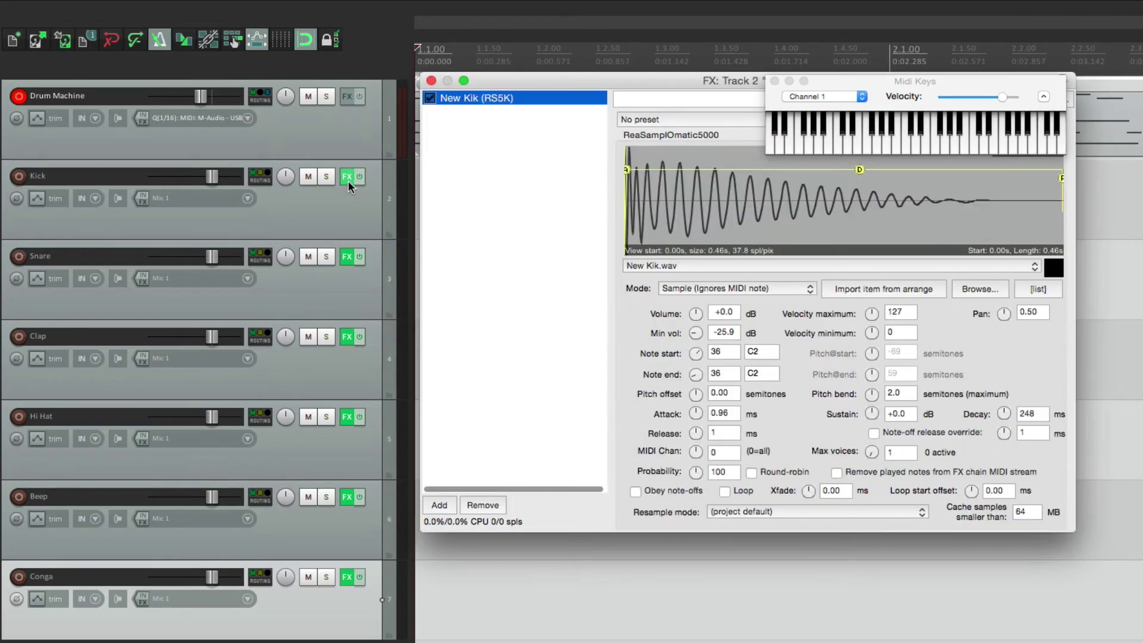
pyautogui.click(347, 258)
pyautogui.click(544, 107)
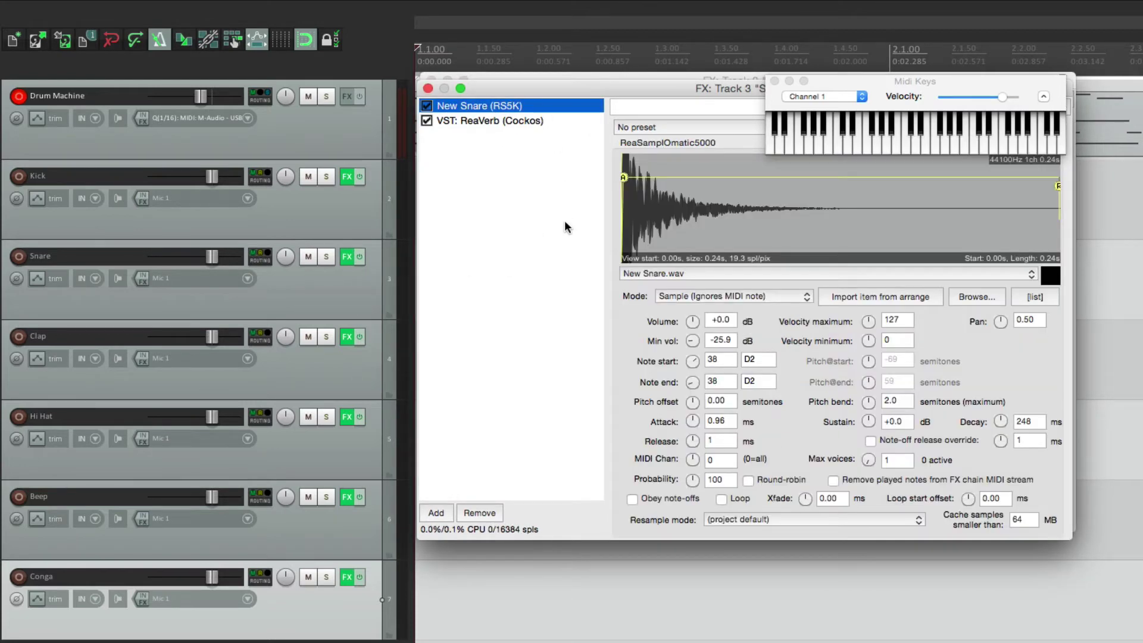
pyautogui.click(427, 88)
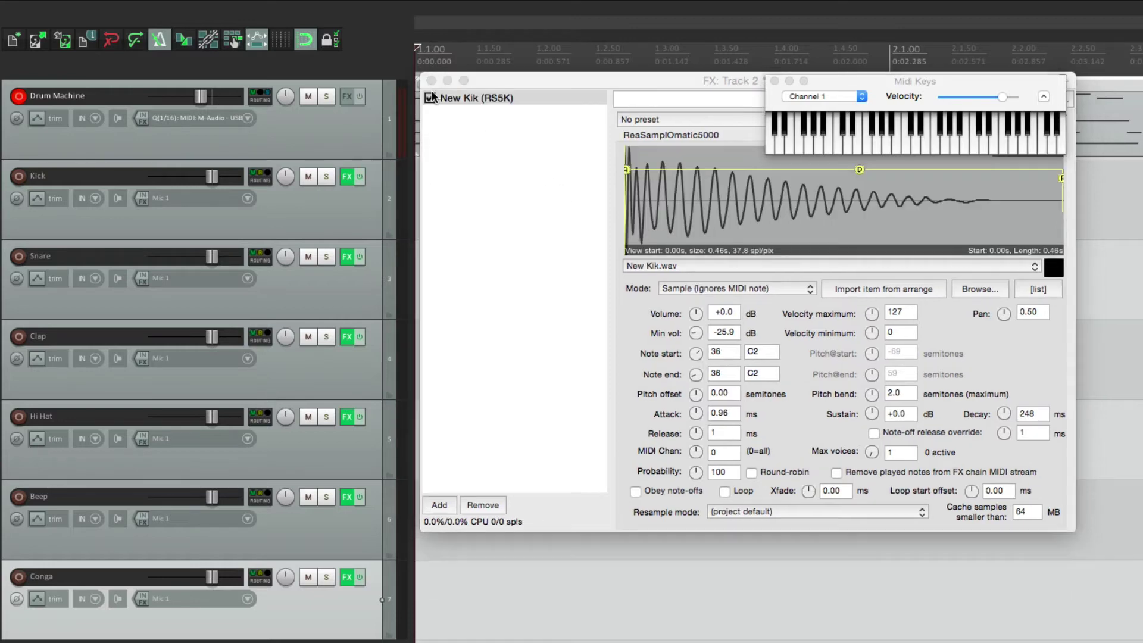
pyautogui.click(427, 81)
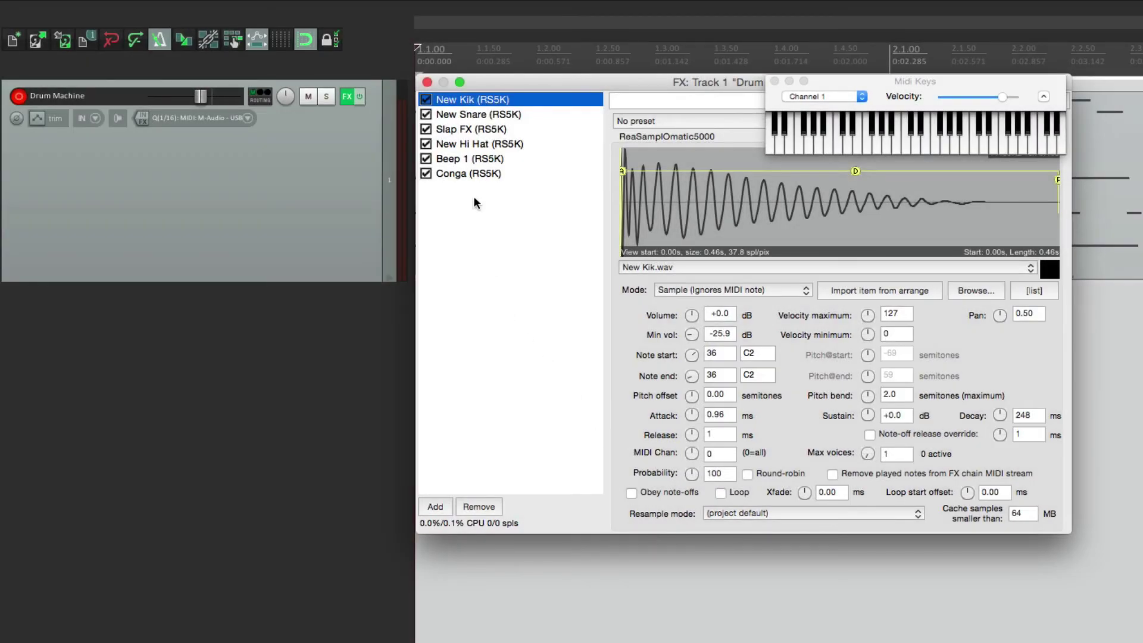
# Close the Drum Machine effects window and play the drum pattern
pyautogui.click(427, 83)
pyautogui.press('space')
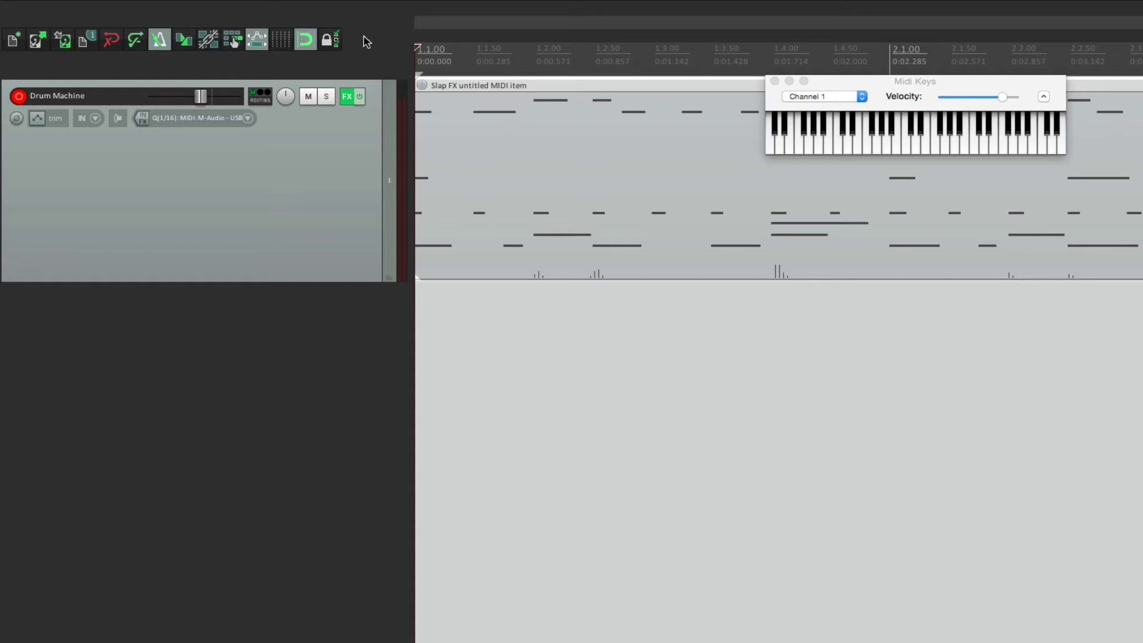
# Inspect the New Kik and New Snare samplers' output pin routing in the Drum Machine FX chain
pyautogui.click(348, 97)
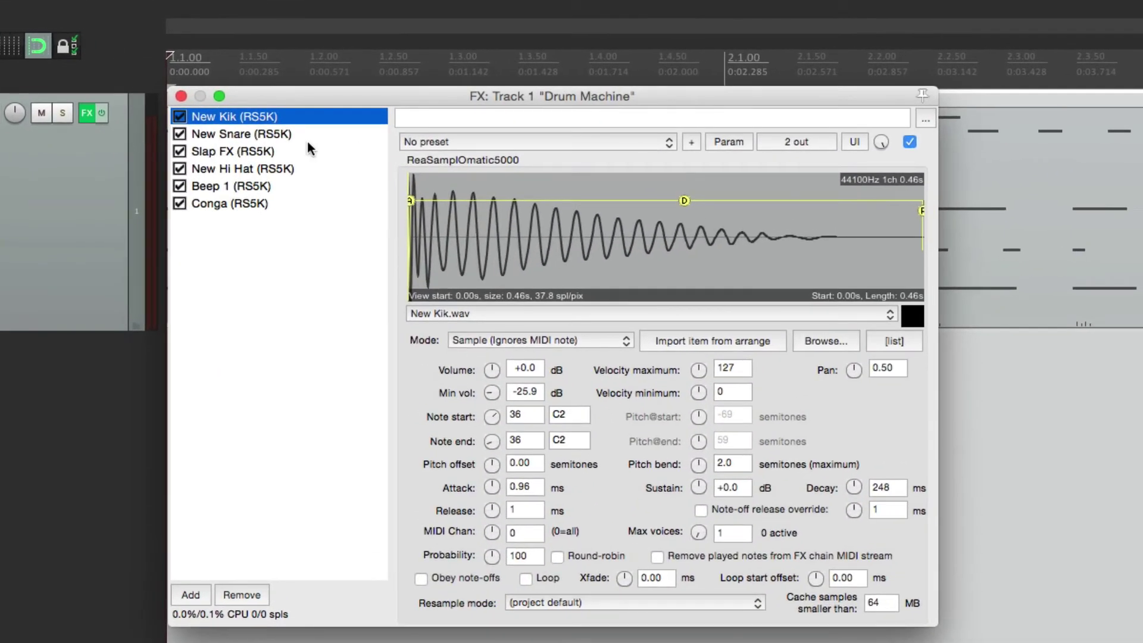
pyautogui.click(770, 143)
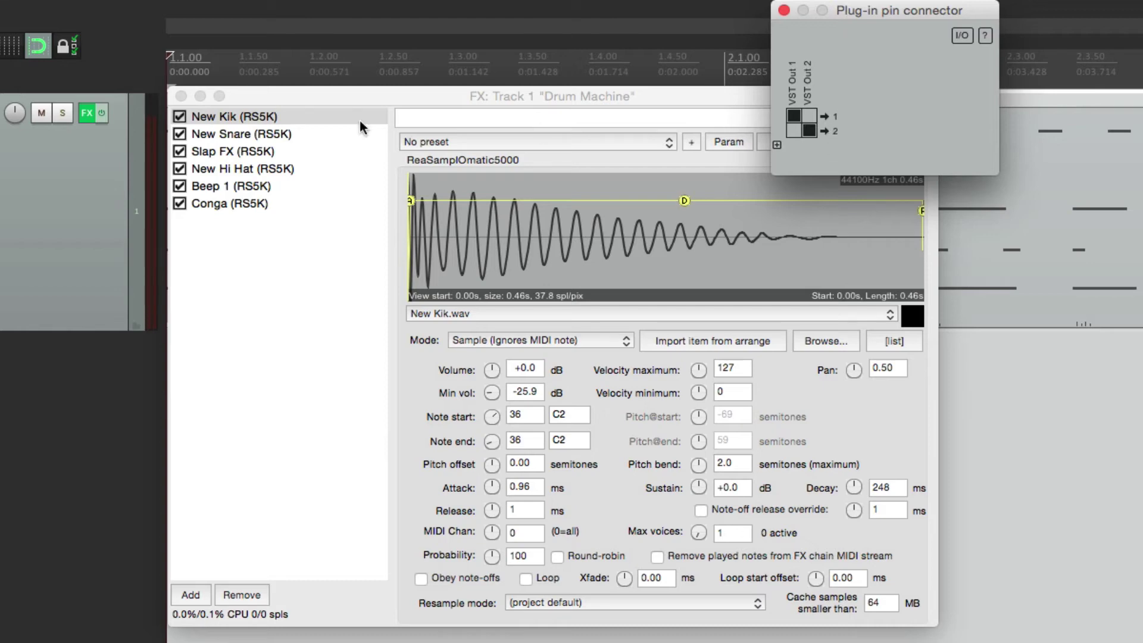
pyautogui.click(214, 133)
pyautogui.click(250, 132)
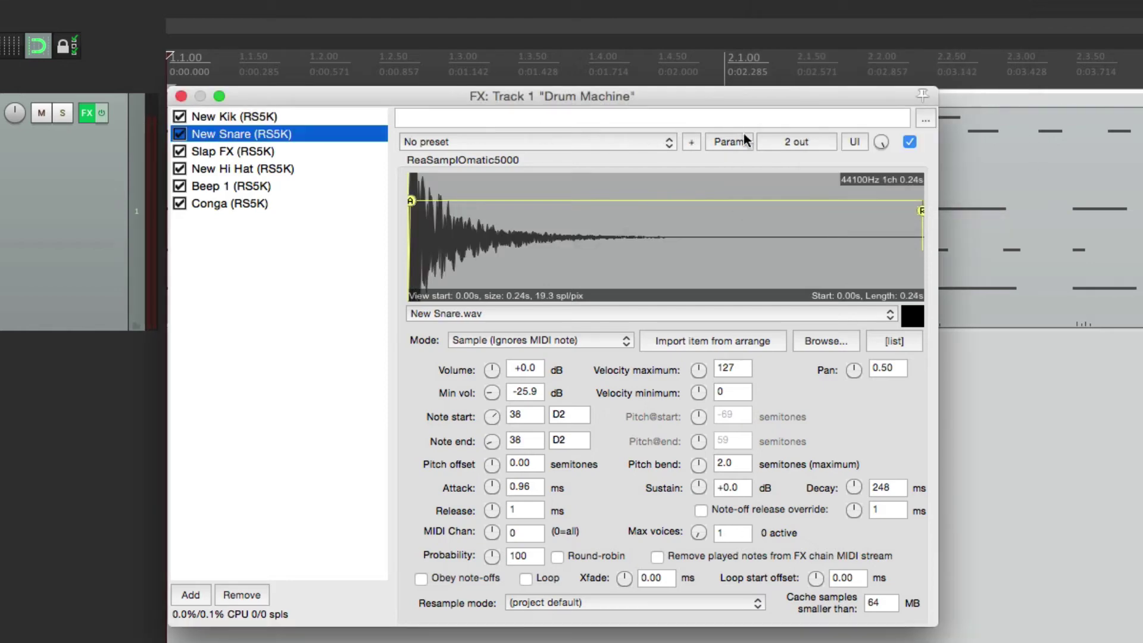
pyautogui.click(769, 139)
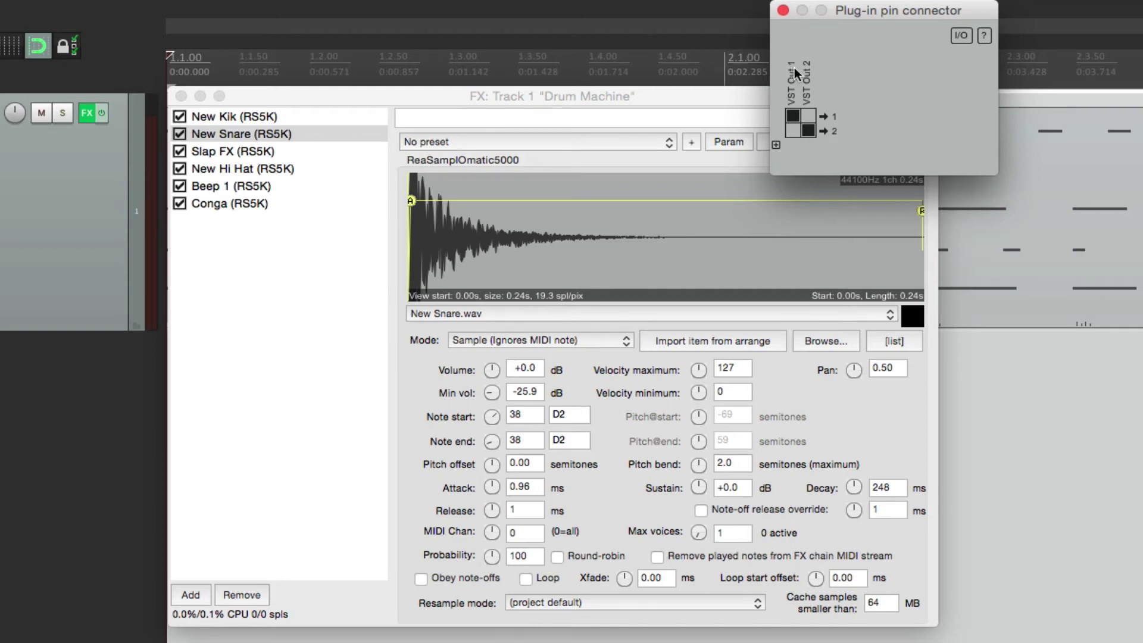
pyautogui.click(784, 11)
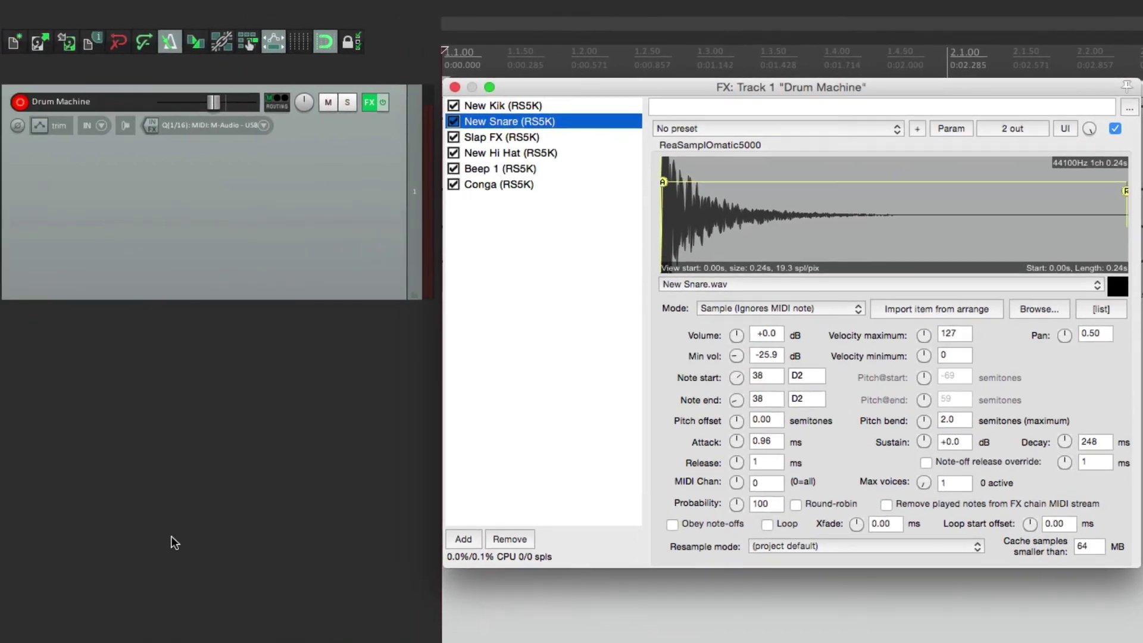
# Insert six empty tracks with Insert > Multiple tracks
pyautogui.click(170, 536)
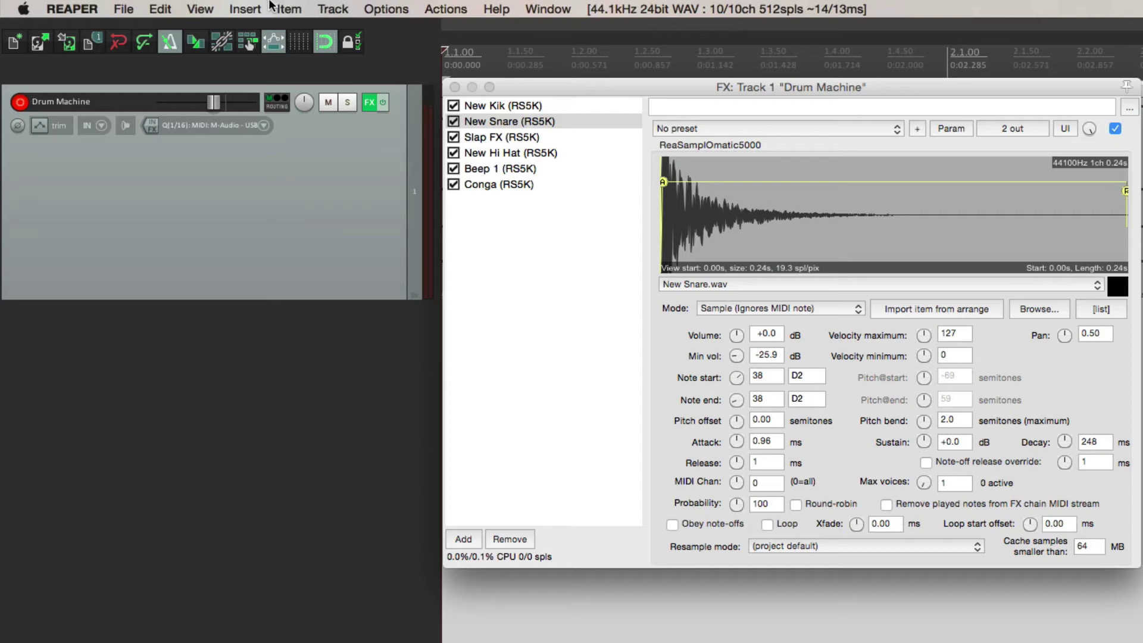
pyautogui.click(233, 11)
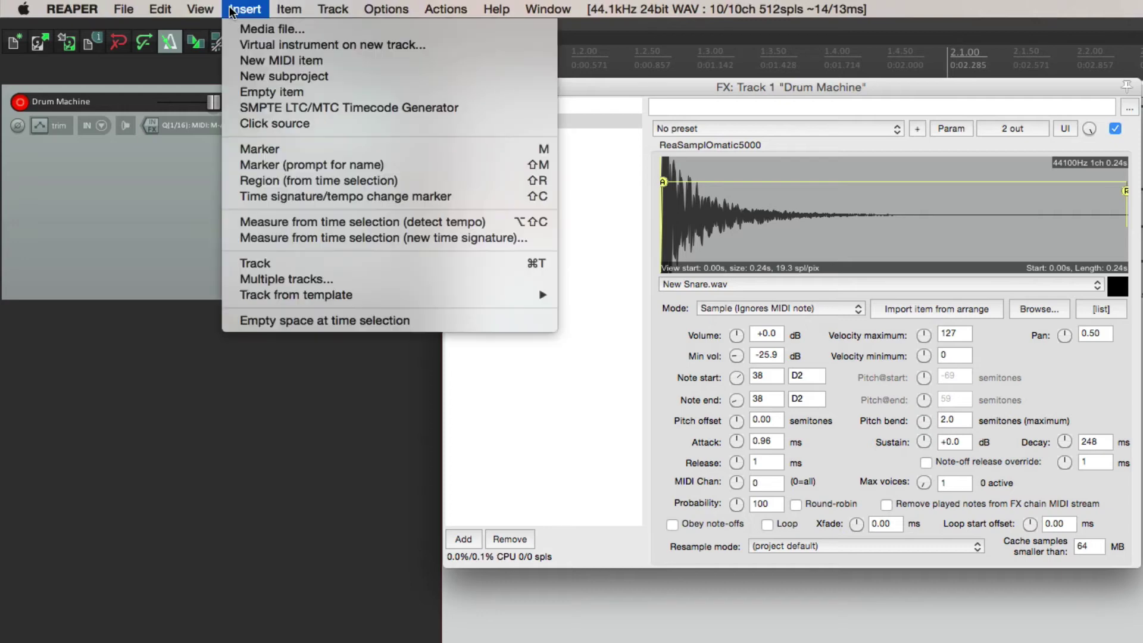
pyautogui.click(234, 279)
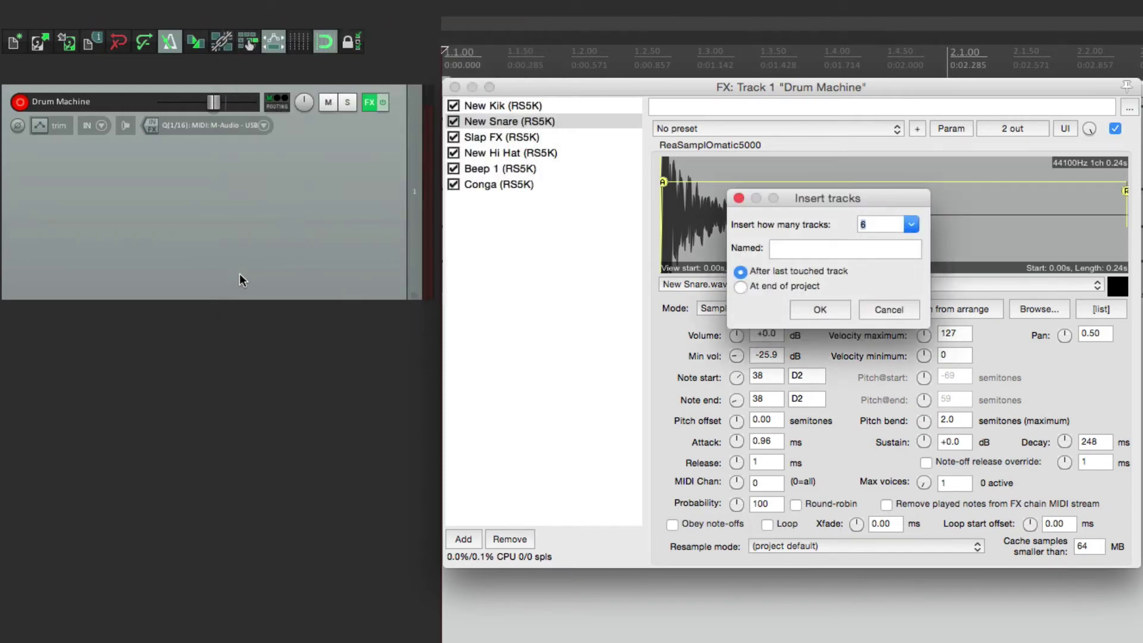
pyautogui.click(833, 311)
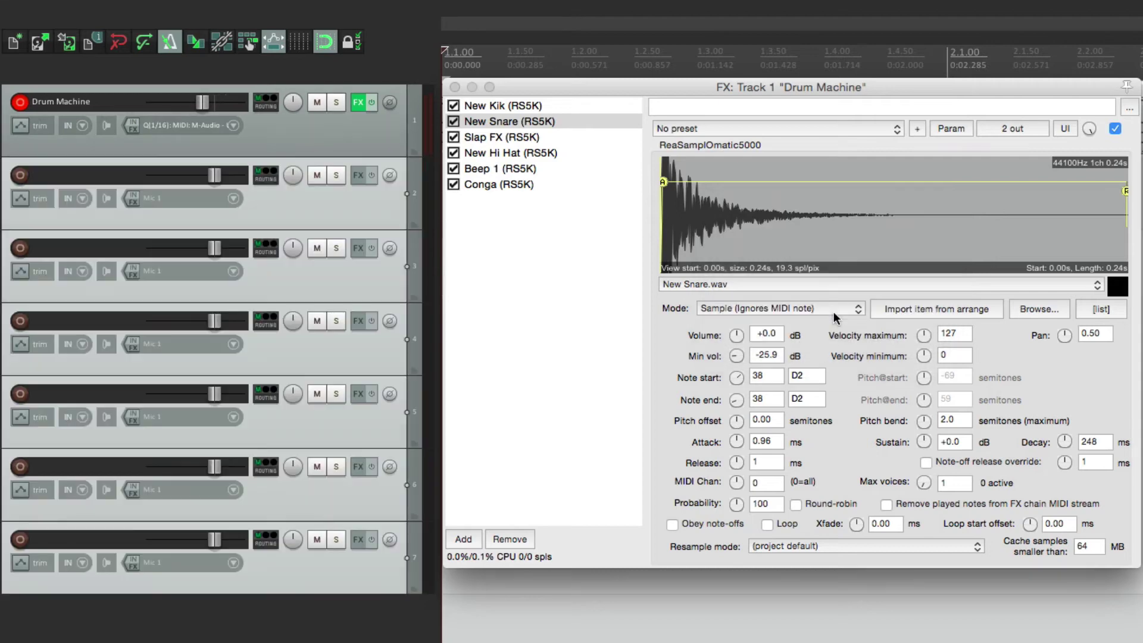
# Route New Kik's '2 out' pins to output channels 3 and 4
pyautogui.click(592, 105)
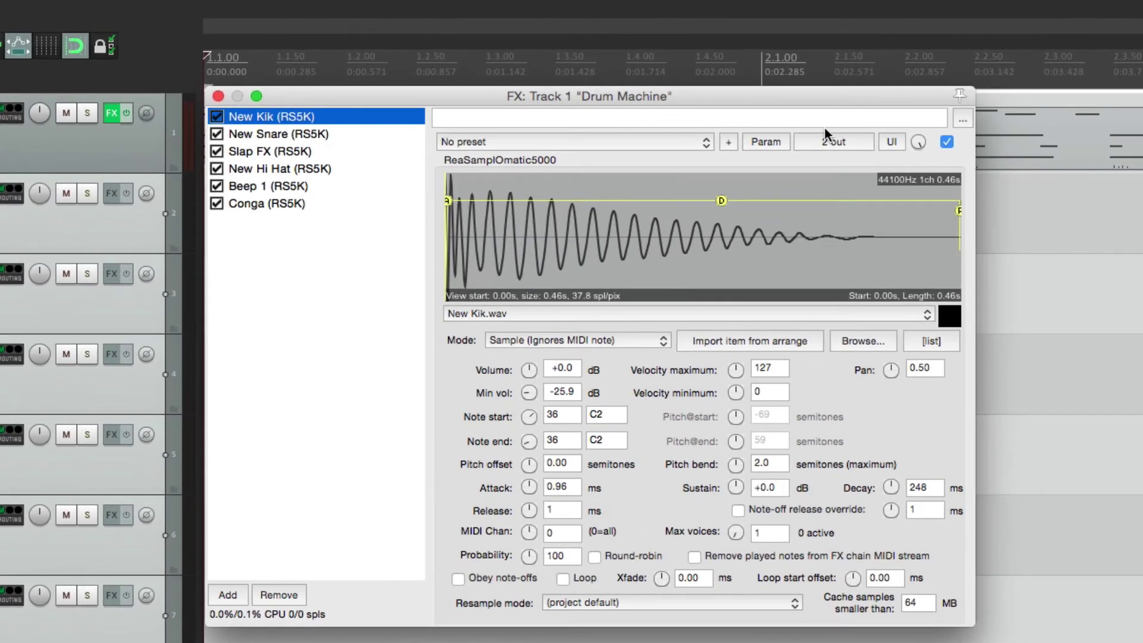
pyautogui.click(826, 143)
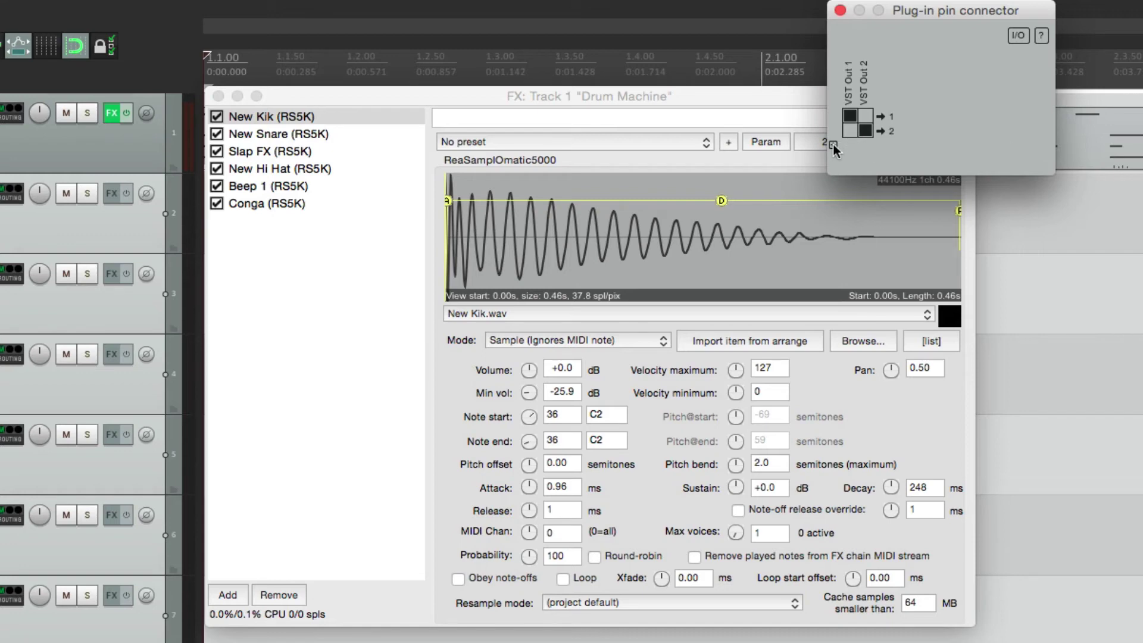
pyautogui.click(833, 144)
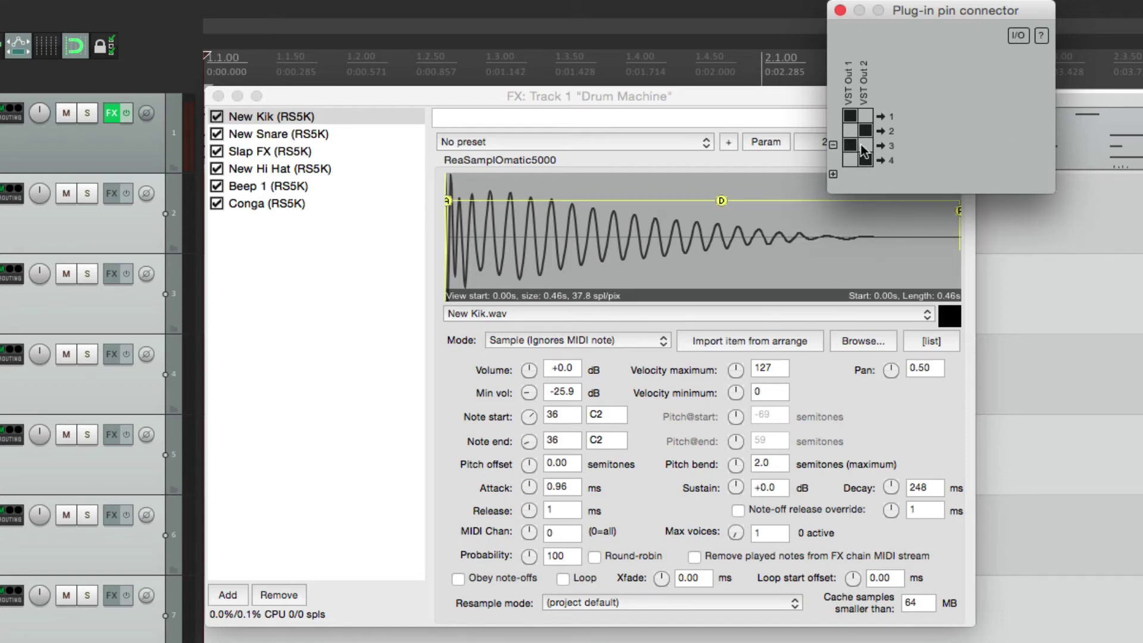
pyautogui.click(865, 129)
pyautogui.click(844, 13)
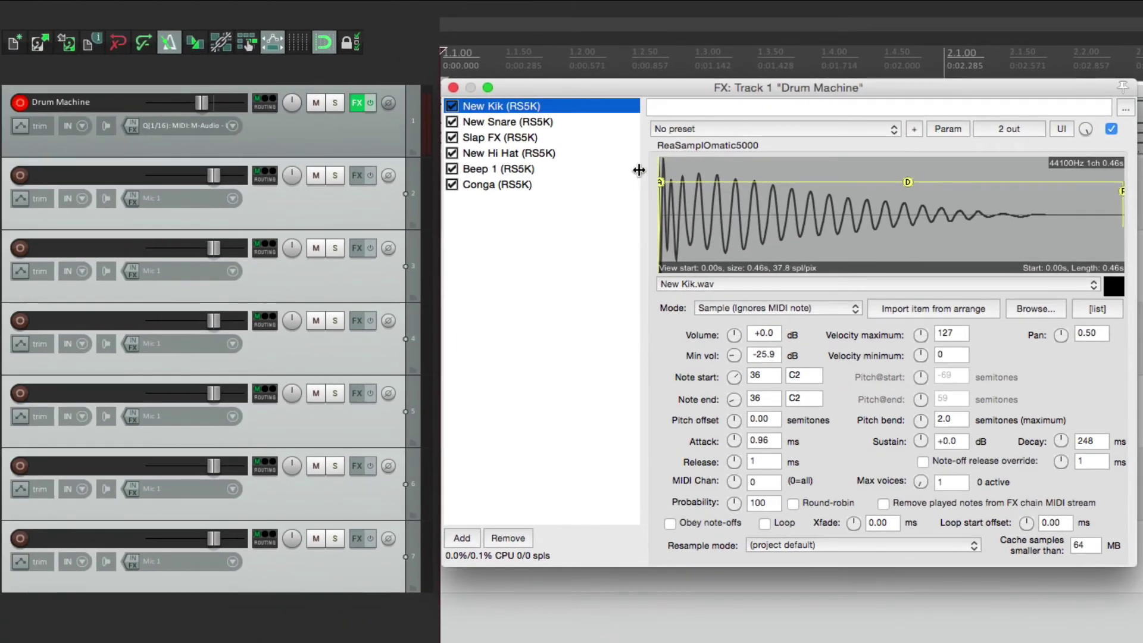
# Create a send from Drum Machine to track 2 with audio source Stereo 3/4
pyautogui.click(453, 87)
pyautogui.press('space')
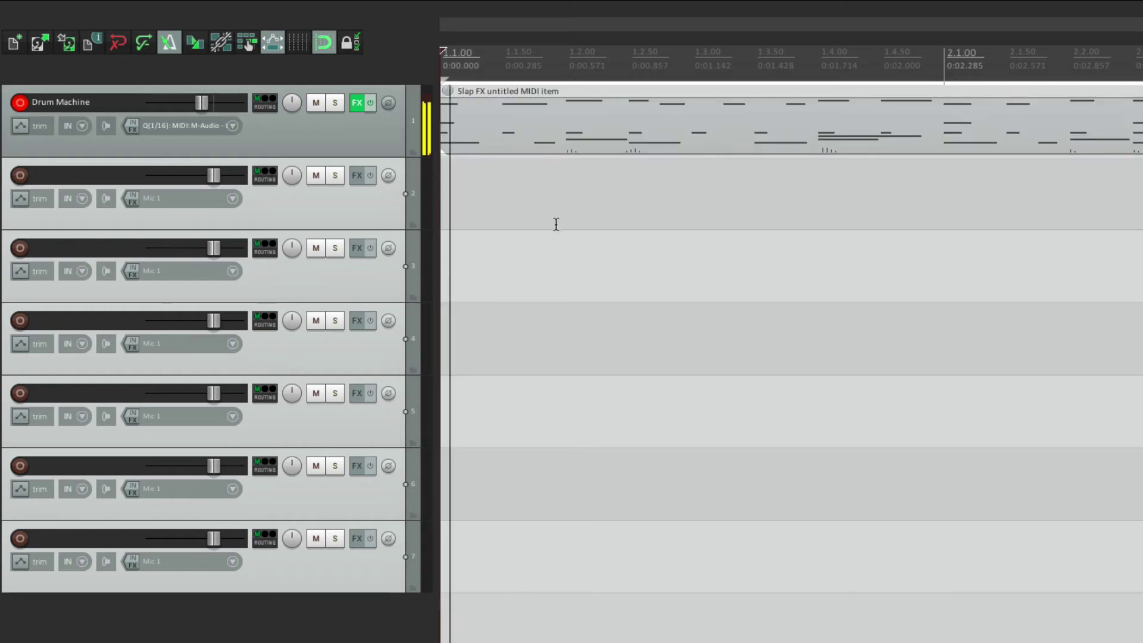
pyautogui.press('space')
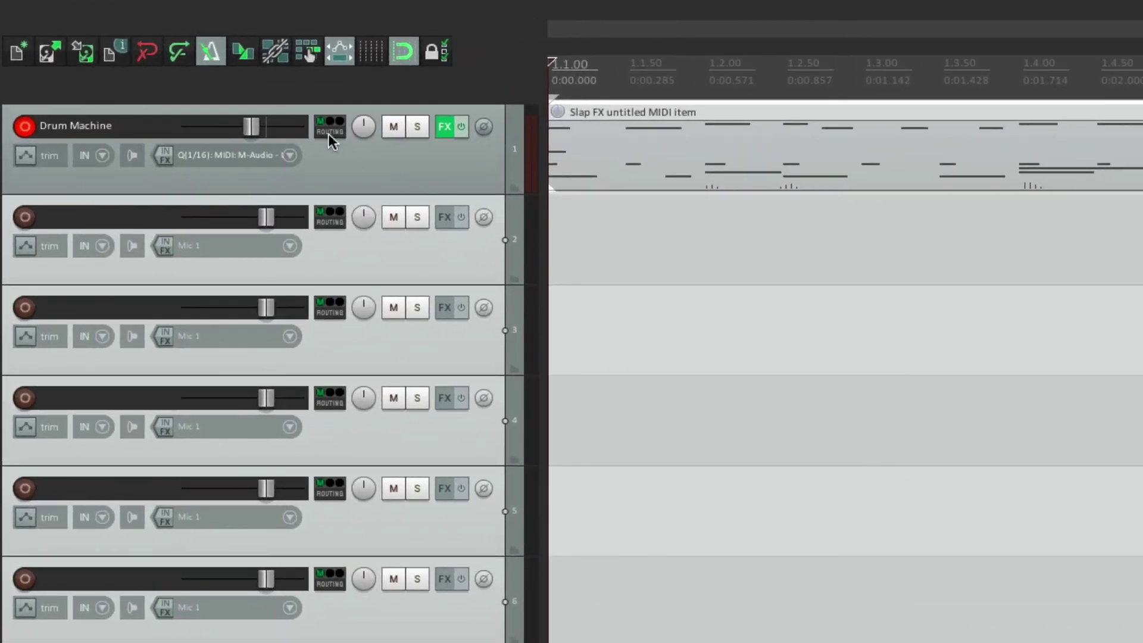
pyautogui.moveTo(366, 246); pyautogui.dragTo(368, 249)
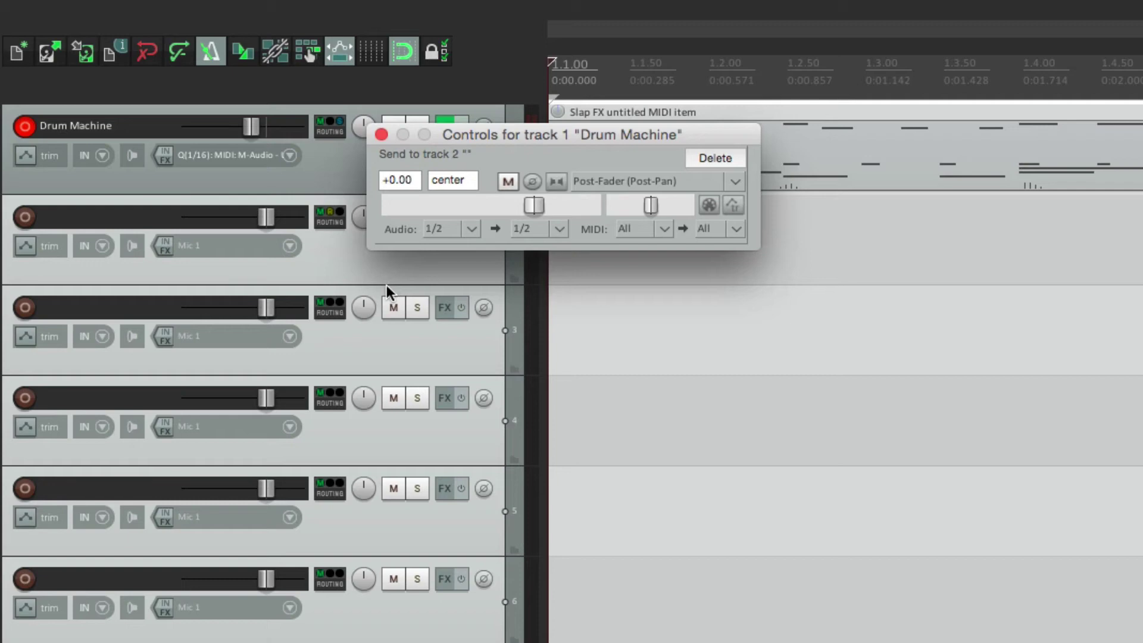
pyautogui.click(468, 230)
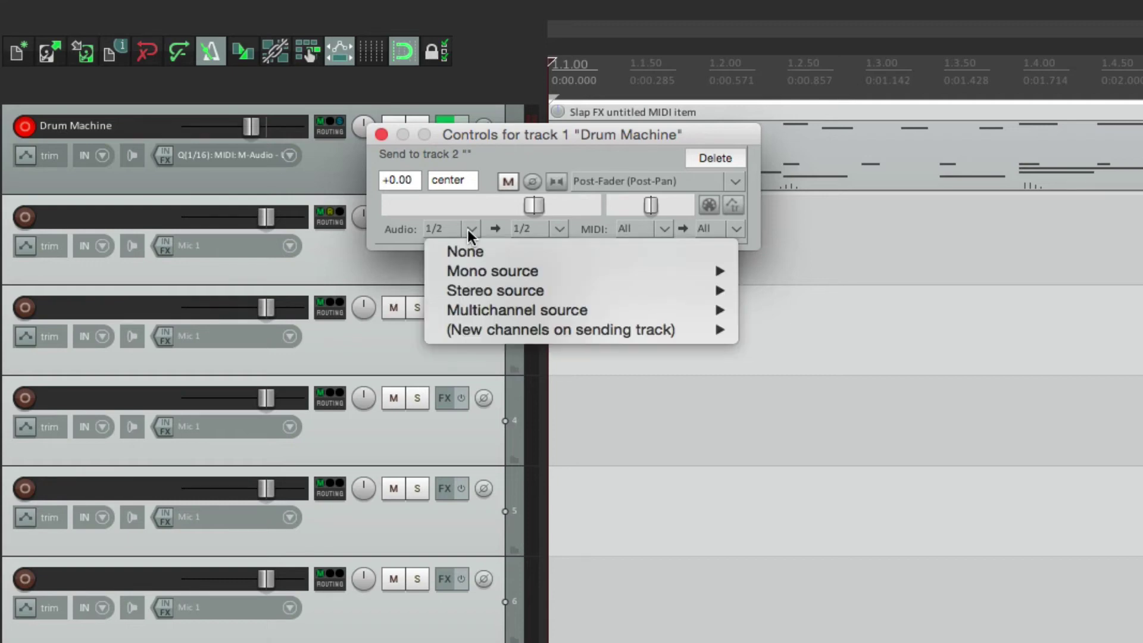
pyautogui.moveTo(495, 289)
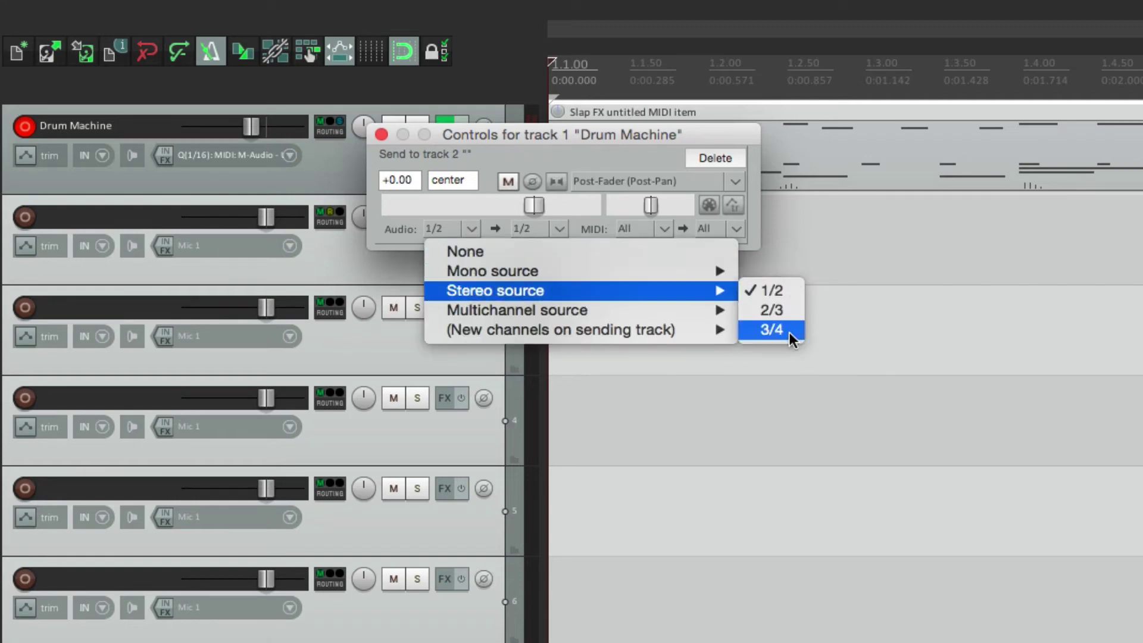
pyautogui.click(772, 330)
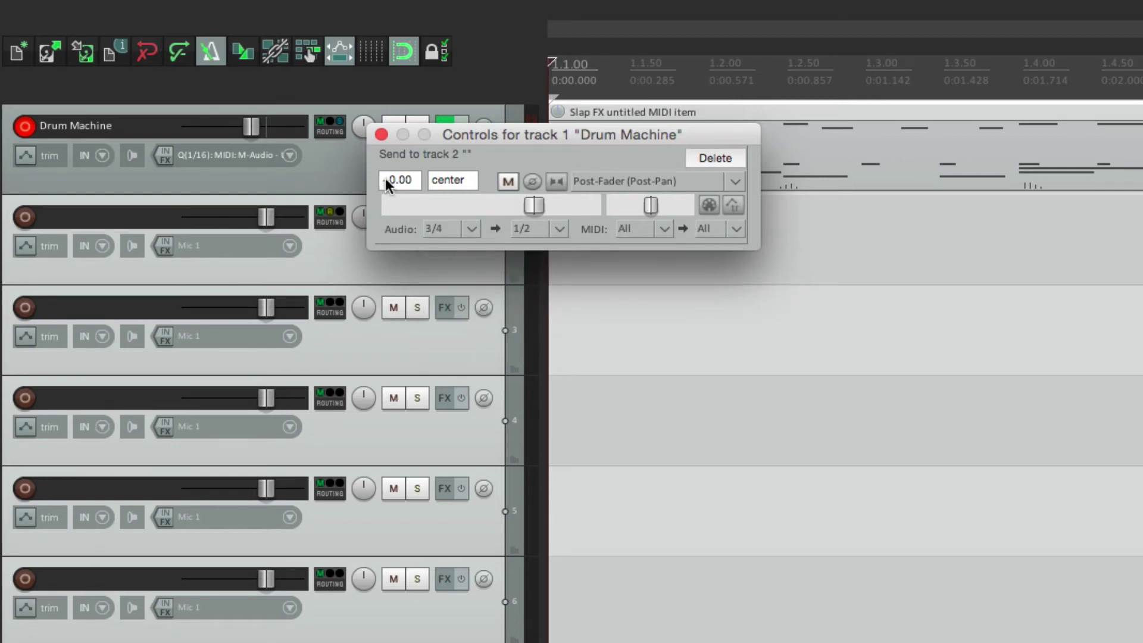
pyautogui.click(382, 134)
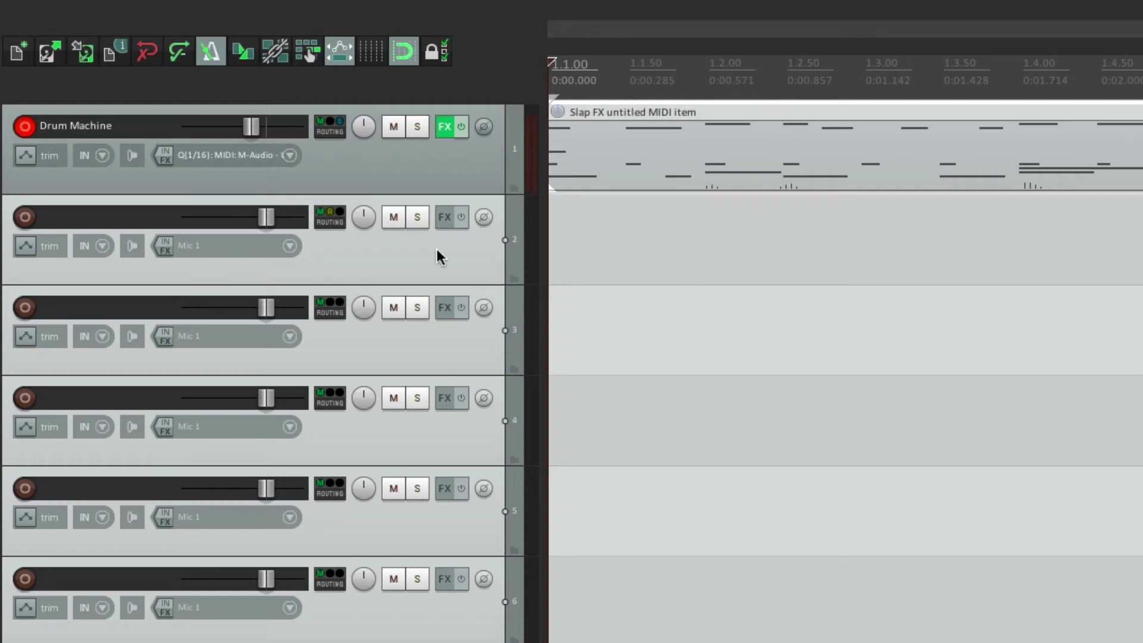
# Audition the kick by playing the project with track 2 briefly soloed
pyautogui.press('space')
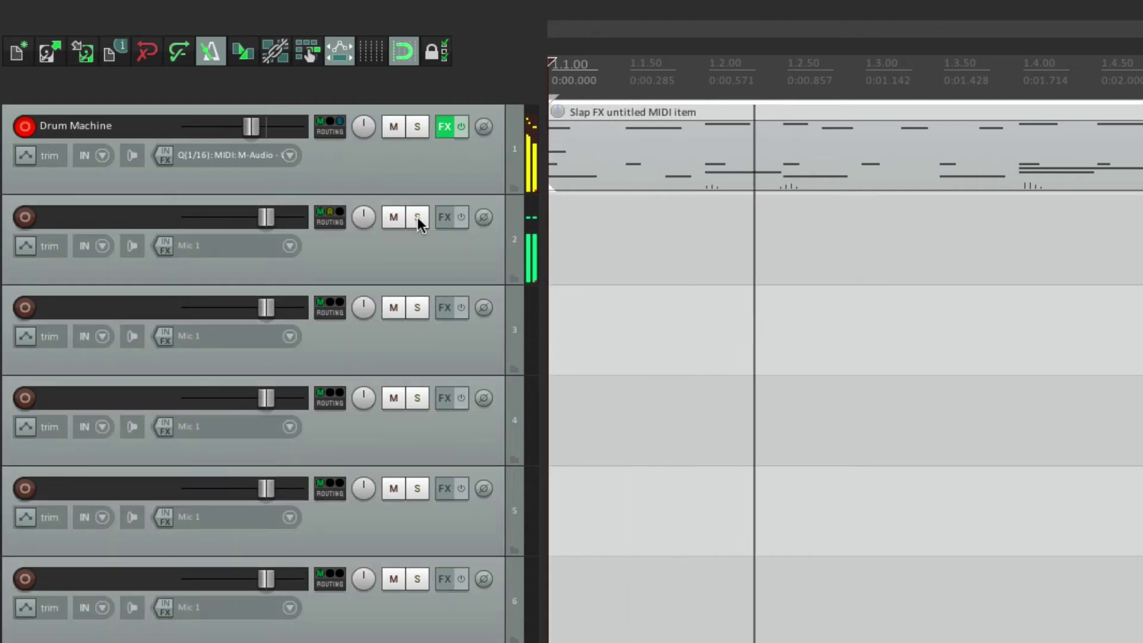
pyautogui.click(418, 217)
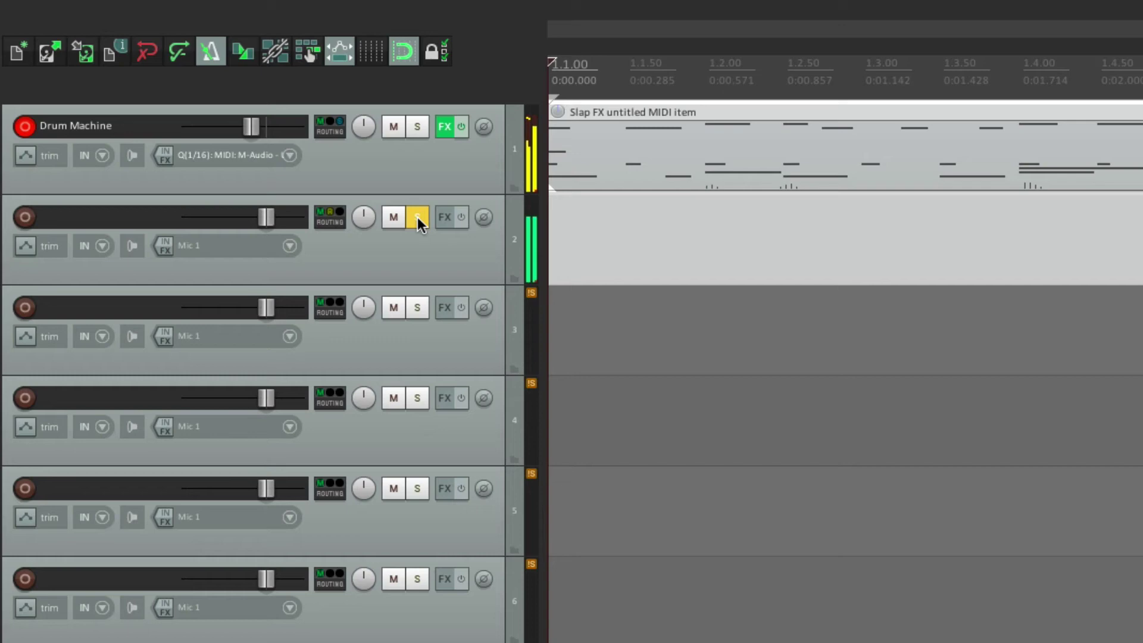
pyautogui.click(418, 217)
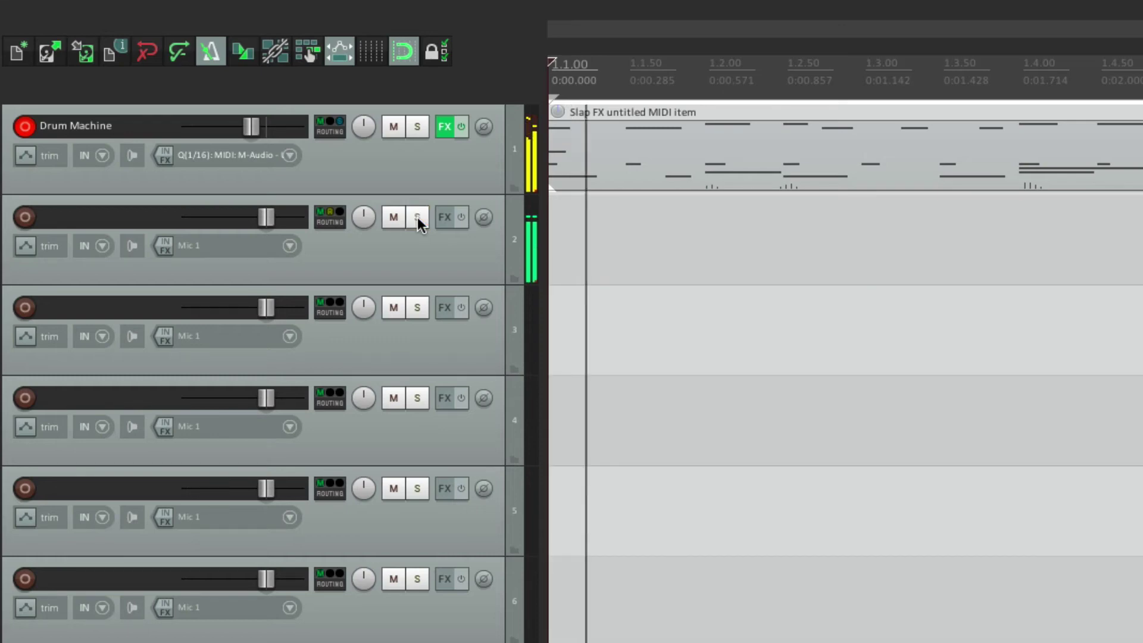
pyautogui.press('space')
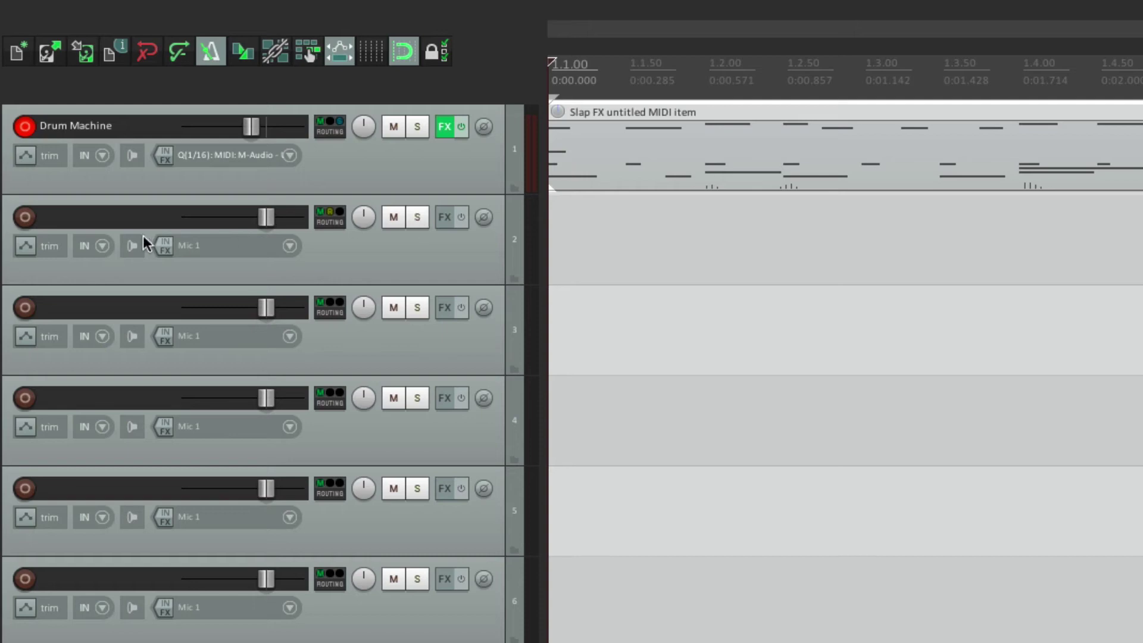
# Name tracks 2–7 Kick, Snare, Clap, Hi Hat, Beep and Conga
pyautogui.doubleClick(114, 217)
pyautogui.write('Kick')
pyautogui.press('Tab')
pyautogui.write('Snare\tClap')
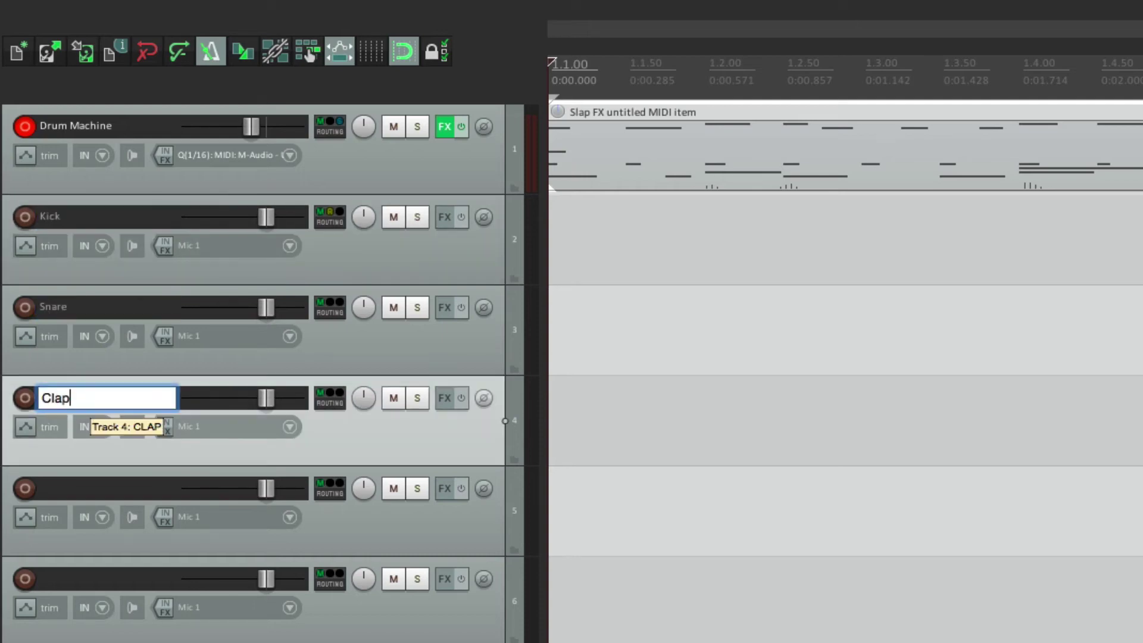
pyautogui.press('Tab')
pyautogui.write('Hi Hat\tBeep')
pyautogui.press('Tab')
pyautogui.write('Co')
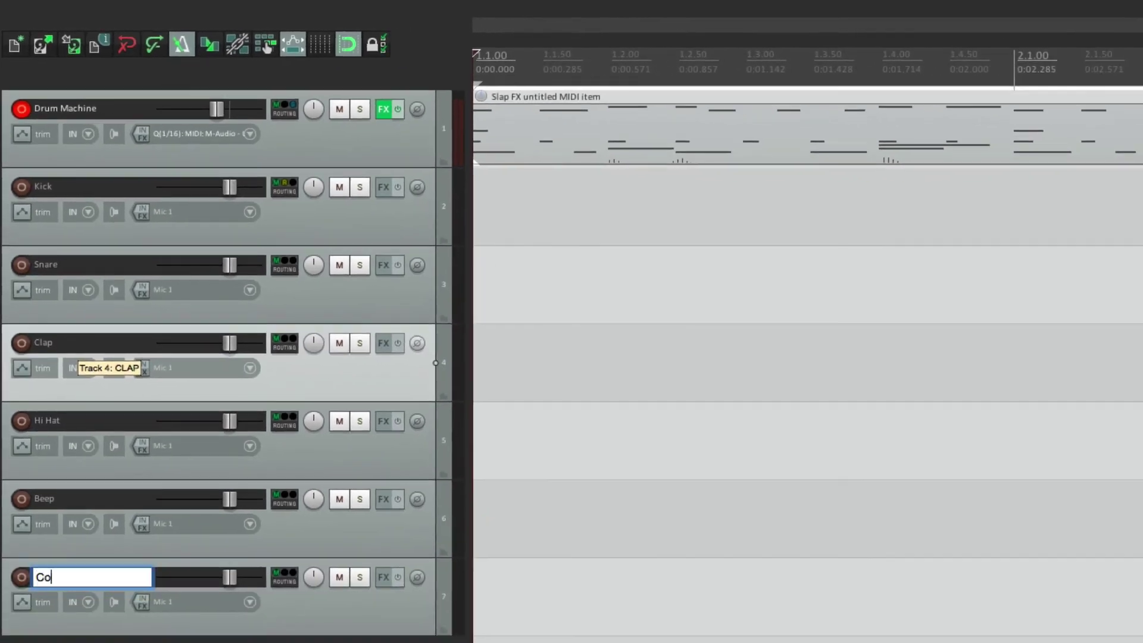
pyautogui.write('nga')
pyautogui.press('Return')
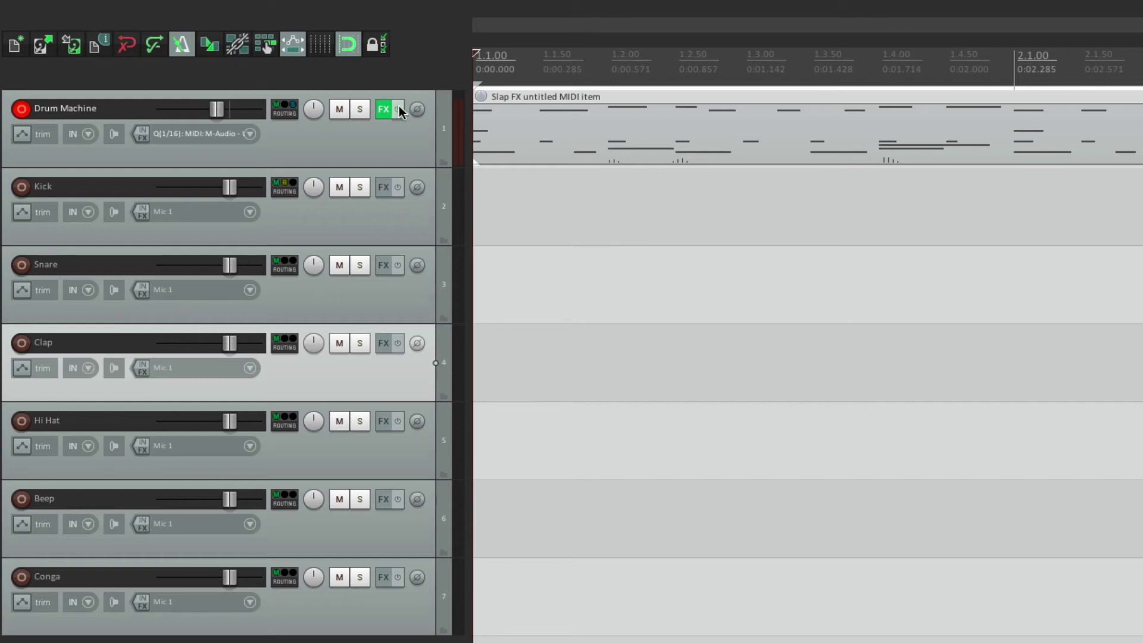
# Reroute the New Snare sampler's output from channel 1 to channels 5/6
pyautogui.click(384, 109)
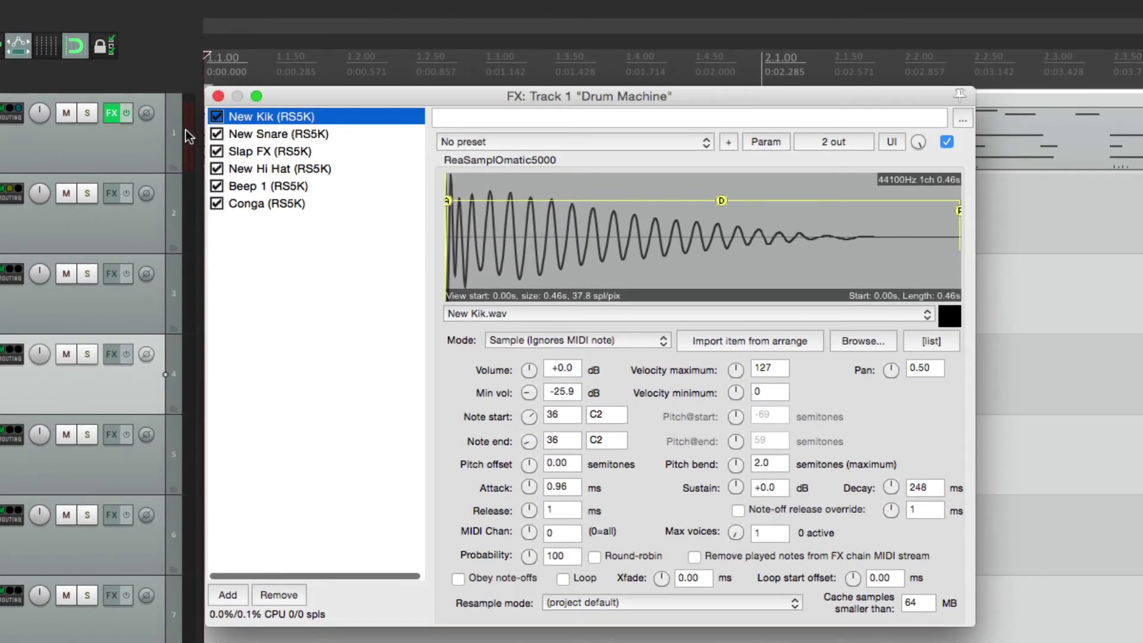
pyautogui.click(234, 133)
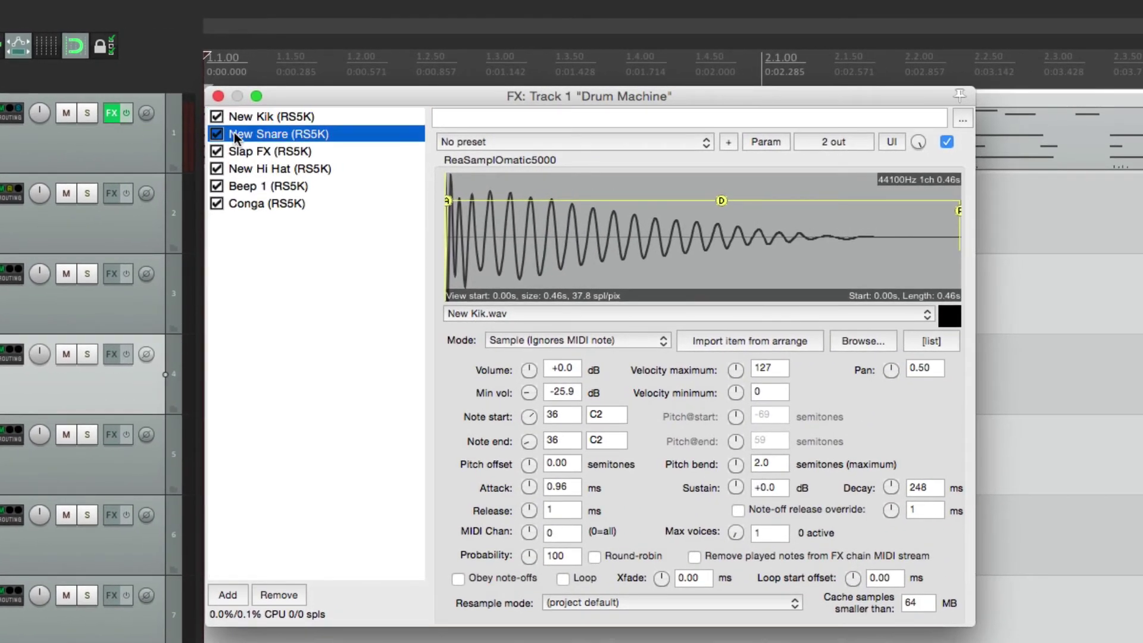
pyautogui.click(819, 140)
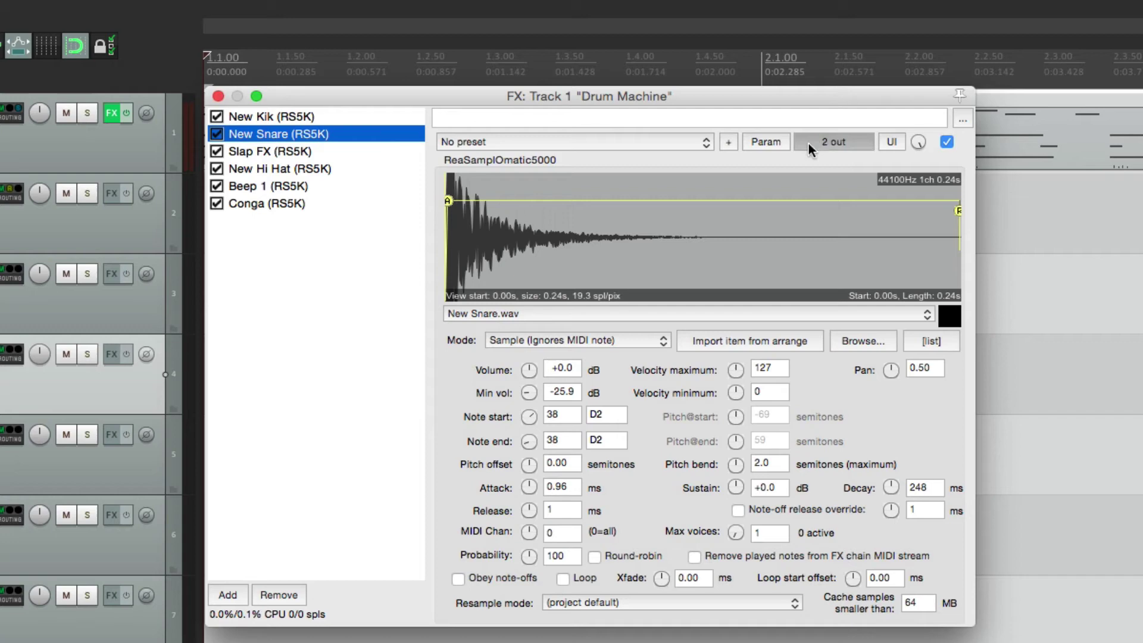
pyautogui.click(838, 118)
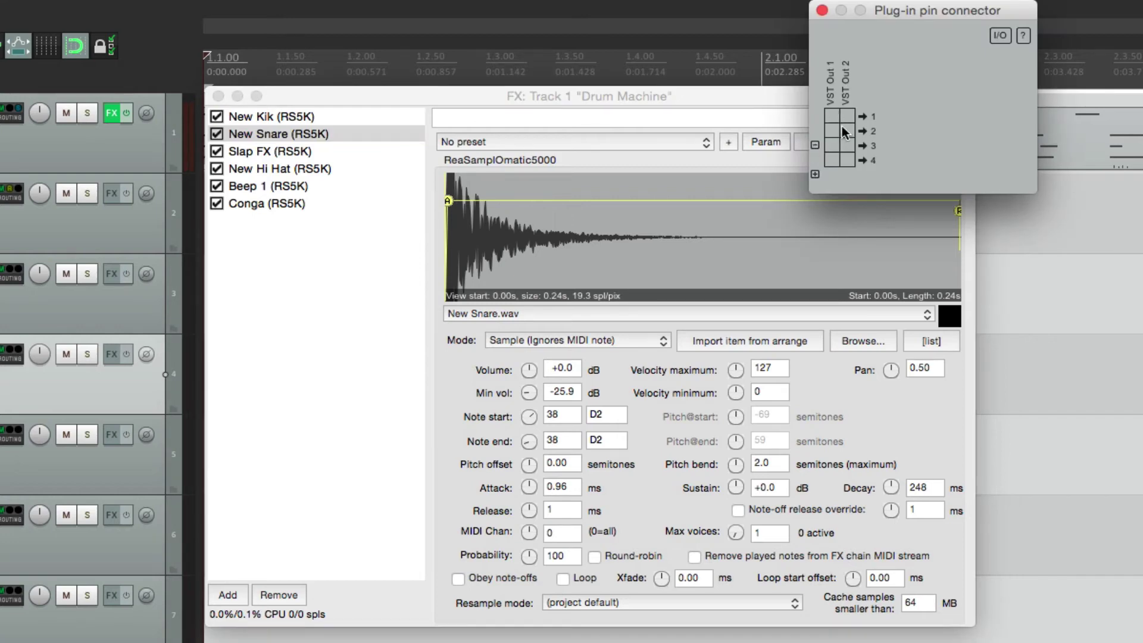
pyautogui.click(814, 175)
pyautogui.click(837, 175)
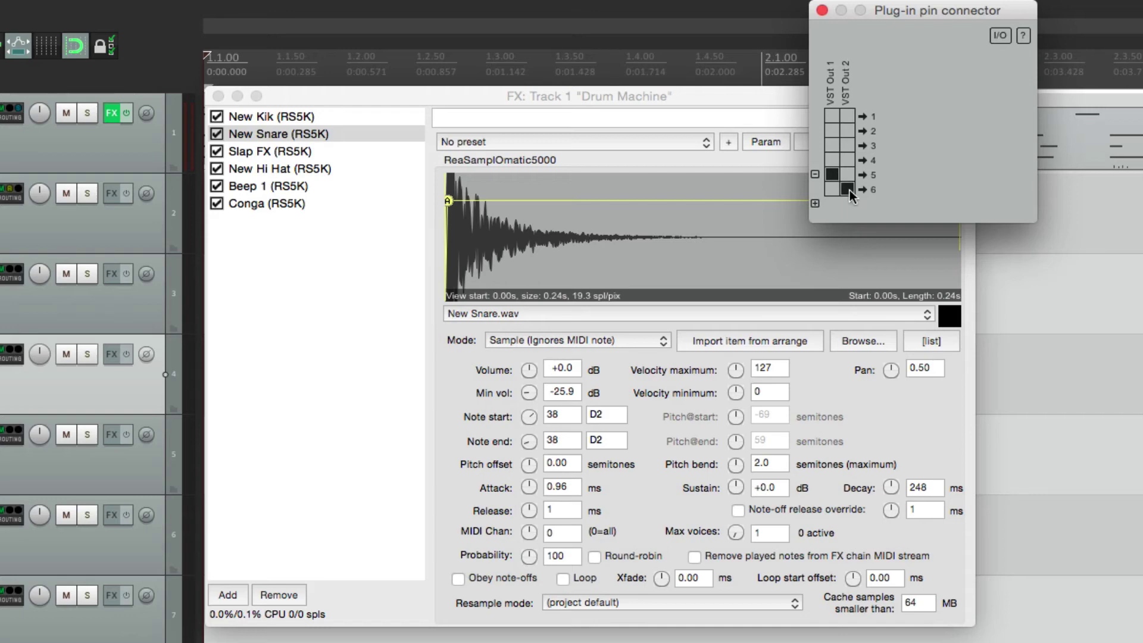
pyautogui.click(821, 10)
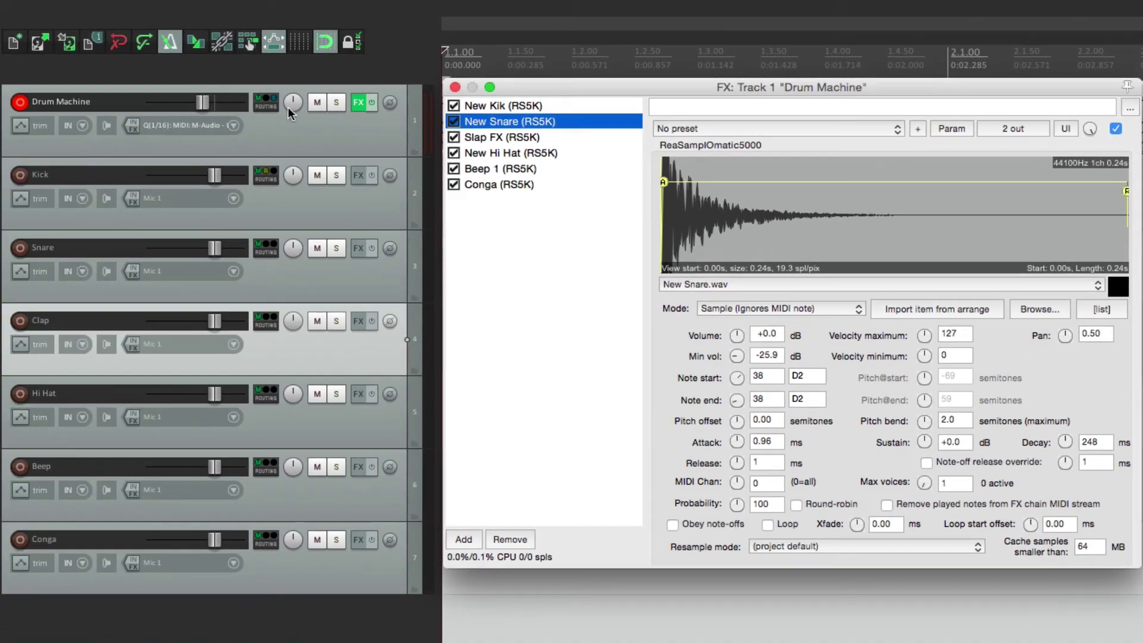
# Send Drum Machine channels 5/6 to the Snare track
pyautogui.moveTo(265, 101); pyautogui.dragTo(283, 291)
pyautogui.click(357, 259)
pyautogui.moveTo(377, 309)
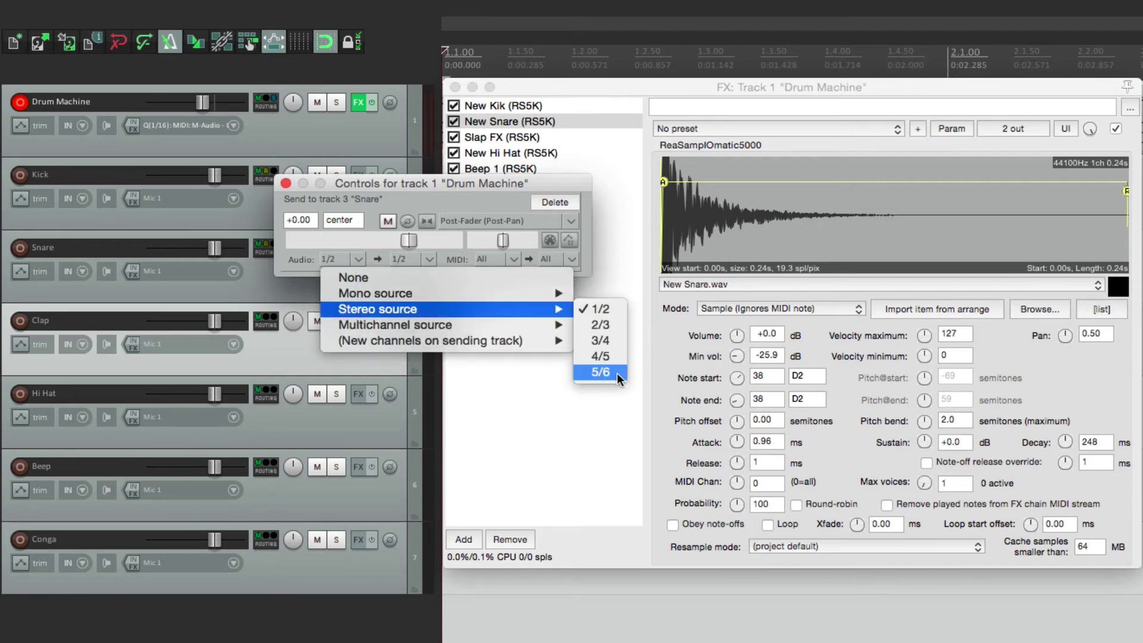
pyautogui.click(617, 373)
pyautogui.click(285, 183)
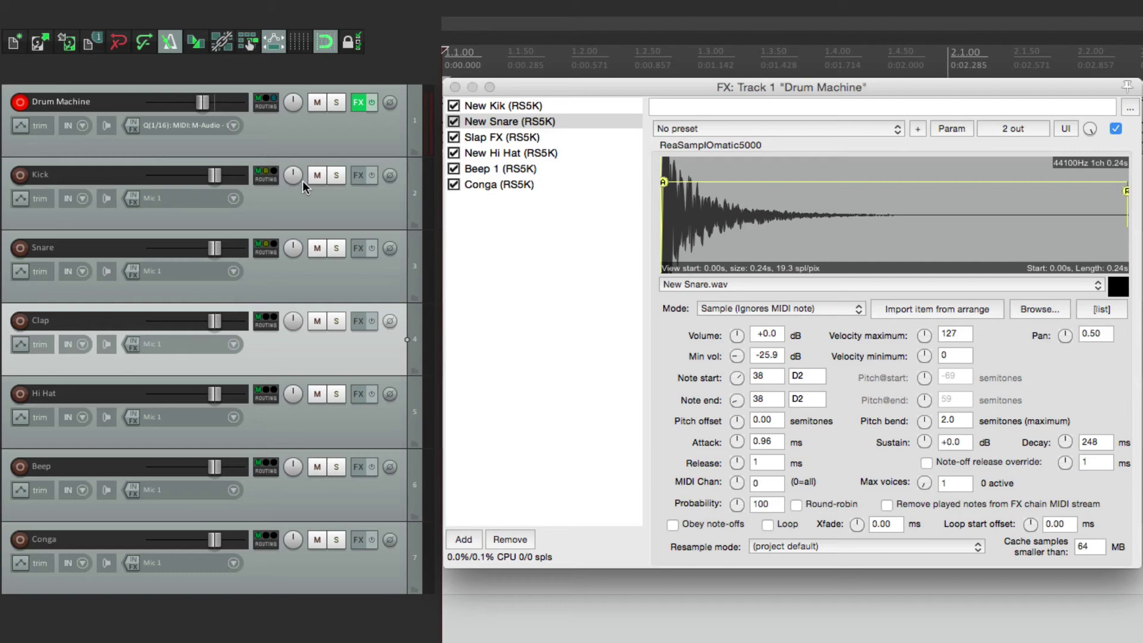
# Audition Snare and Kick soloed during playback, then unsolo and stop
pyautogui.click(335, 249)
pyautogui.press('space')
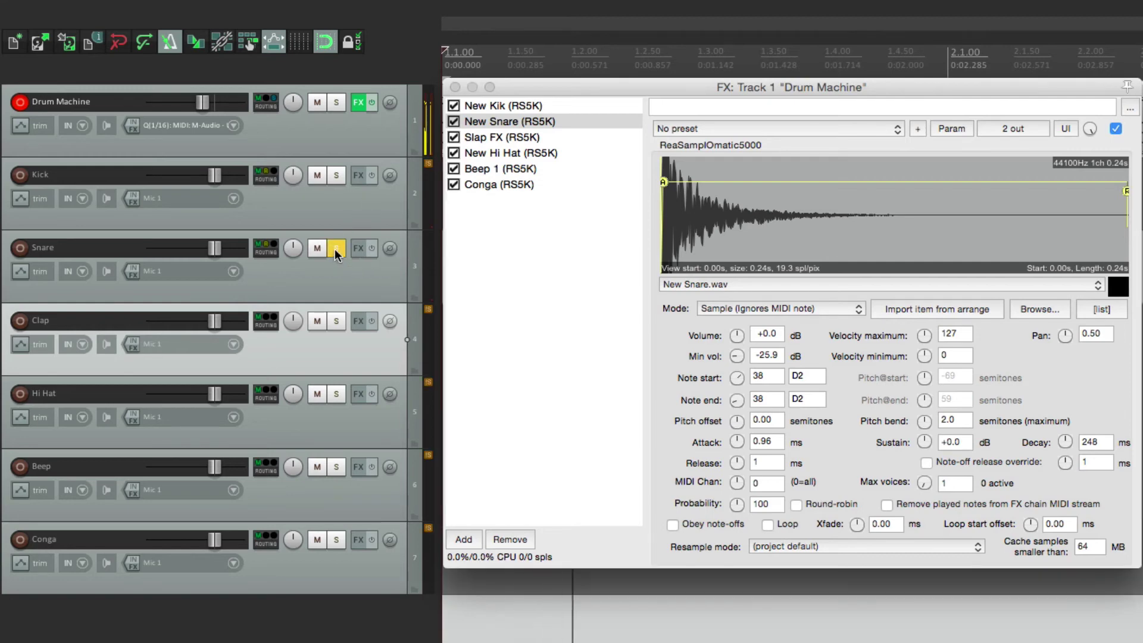
pyautogui.click(337, 176)
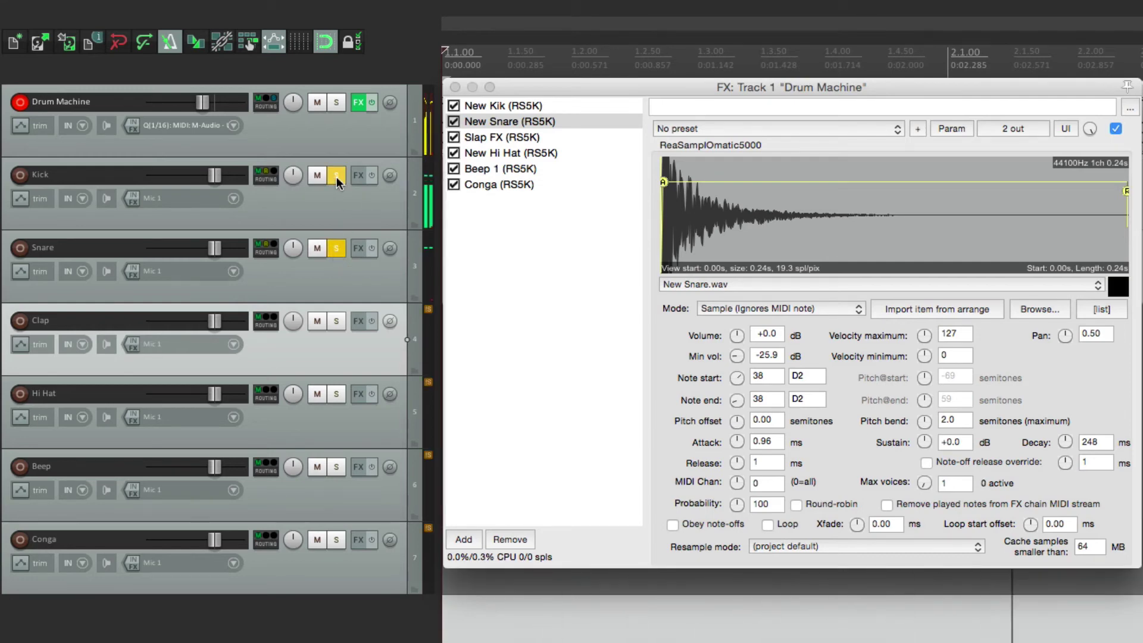
pyautogui.keyDown('ctrl'); pyautogui.click(337, 177); pyautogui.keyUp('ctrl')
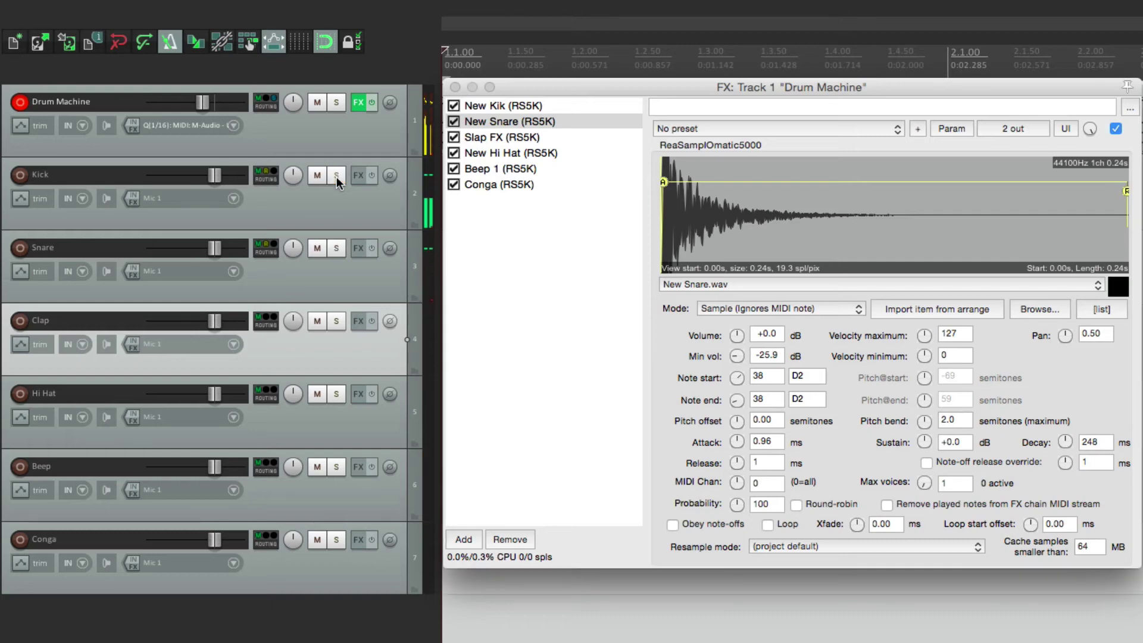
pyautogui.press('space')
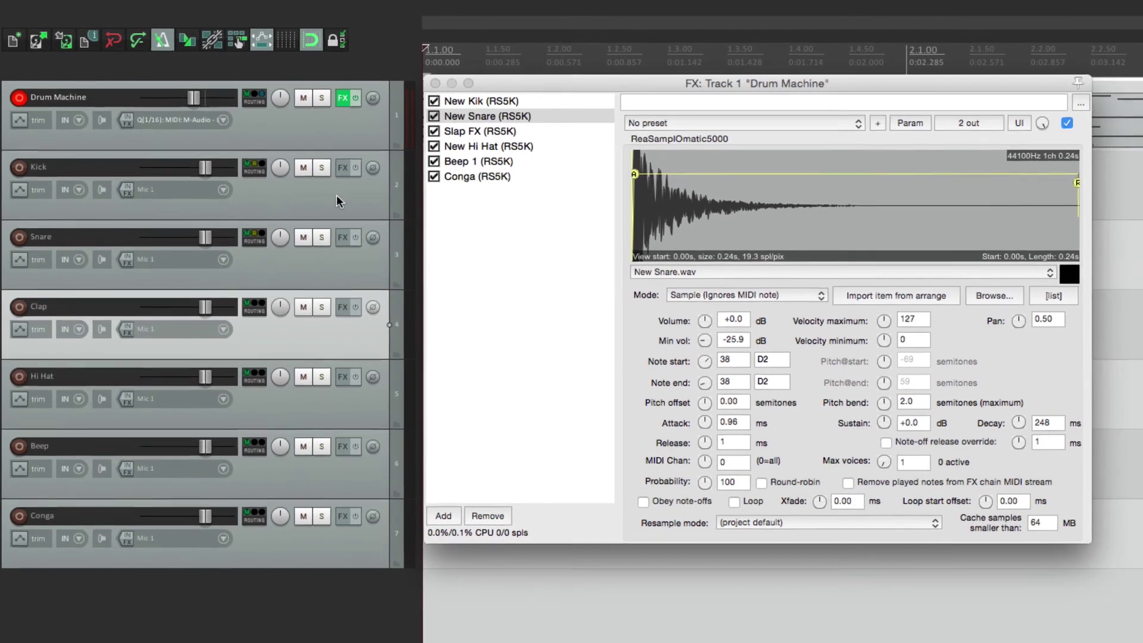
# Route Slap FX to channels 7/8 and set the Clap send's source to 7/8
pyautogui.click(479, 131)
pyautogui.click(967, 122)
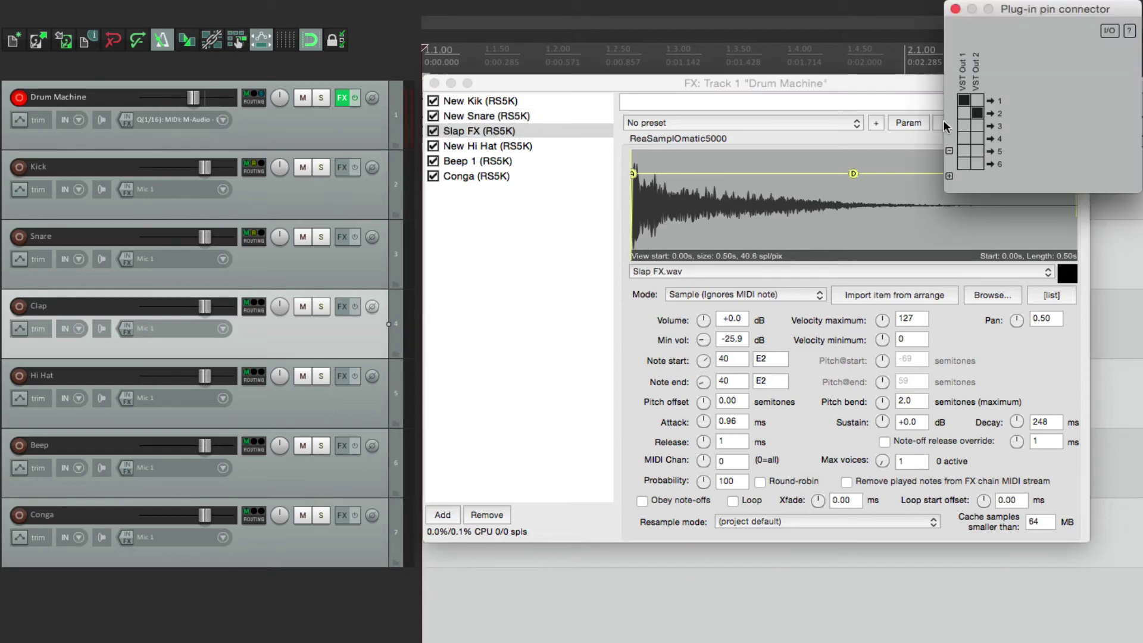
pyautogui.click(964, 177)
pyautogui.click(955, 9)
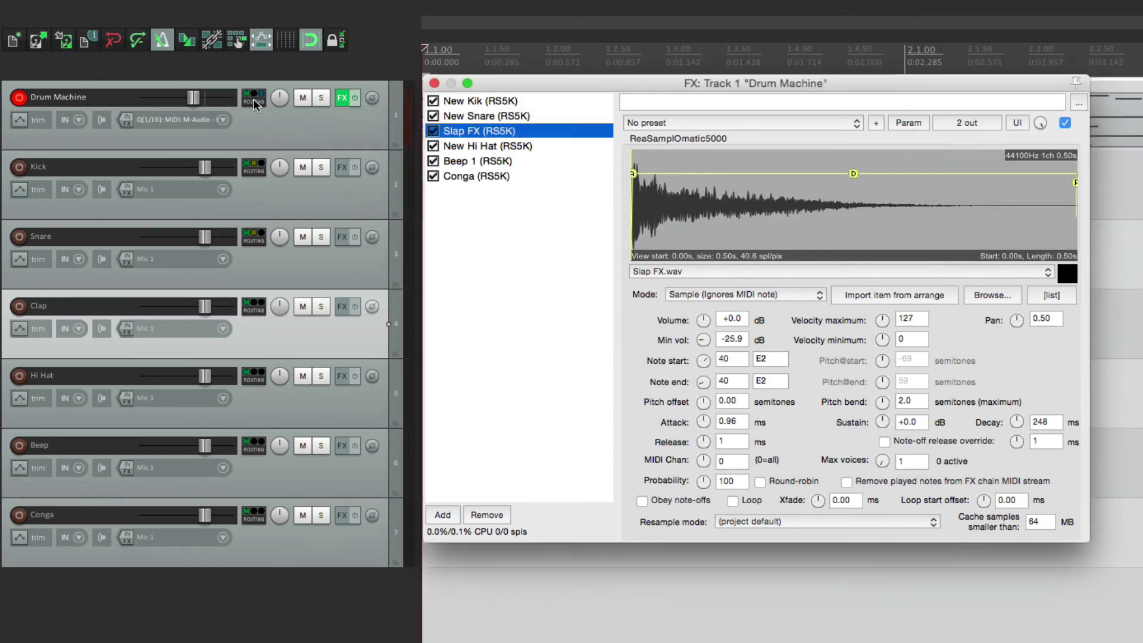
pyautogui.rightClick(253, 97)
pyautogui.click(304, 125)
pyautogui.click(354, 324)
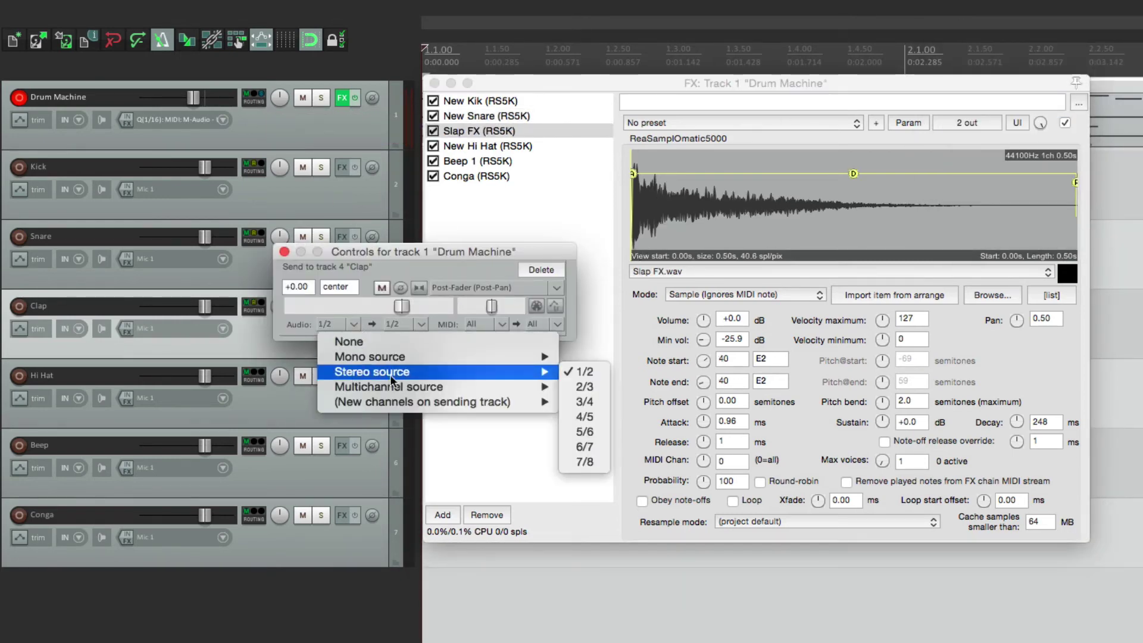
pyautogui.click(575, 462)
pyautogui.click(506, 148)
# Route New Hi Hat to channels 9/10 and set the Hi Hat send's source to 9/10
pyautogui.click(968, 123)
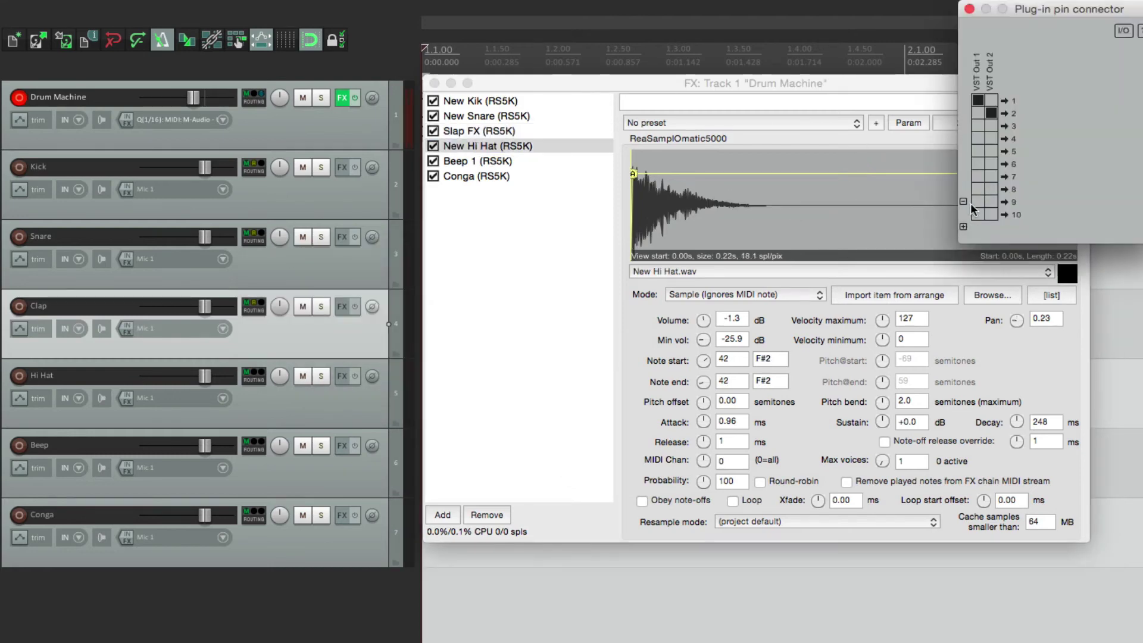
pyautogui.click(977, 202)
pyautogui.click(991, 215)
pyautogui.click(968, 10)
pyautogui.rightClick(254, 96)
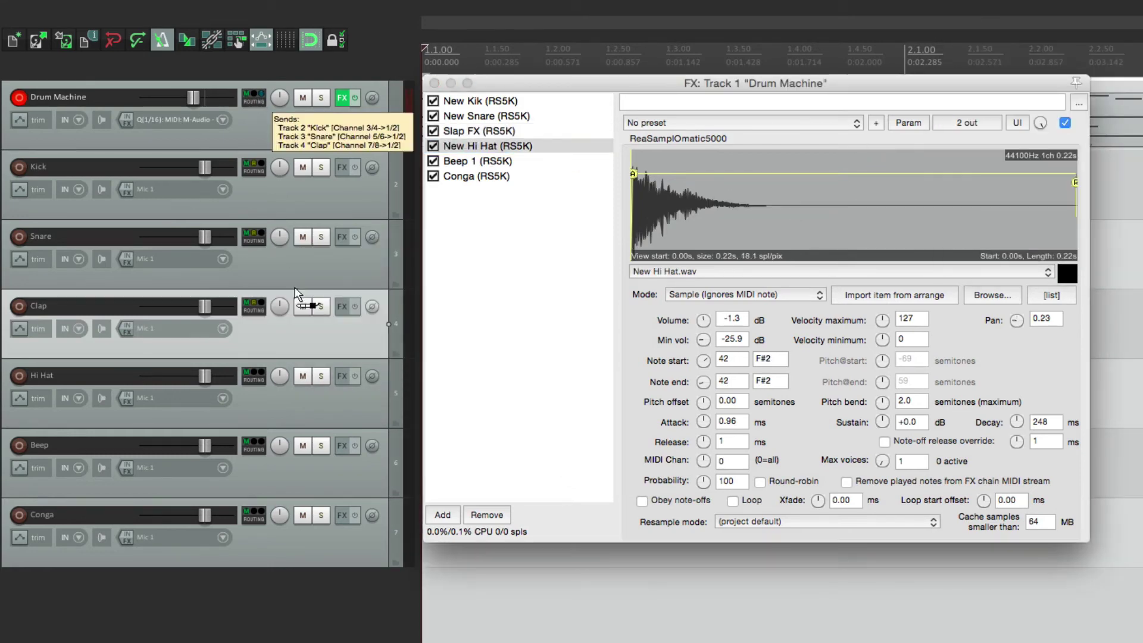
pyautogui.click(304, 148)
pyautogui.click(344, 385)
pyautogui.click(588, 553)
# Route the Beep 1 sampler's output to channels 11 and 12
pyautogui.click(289, 313)
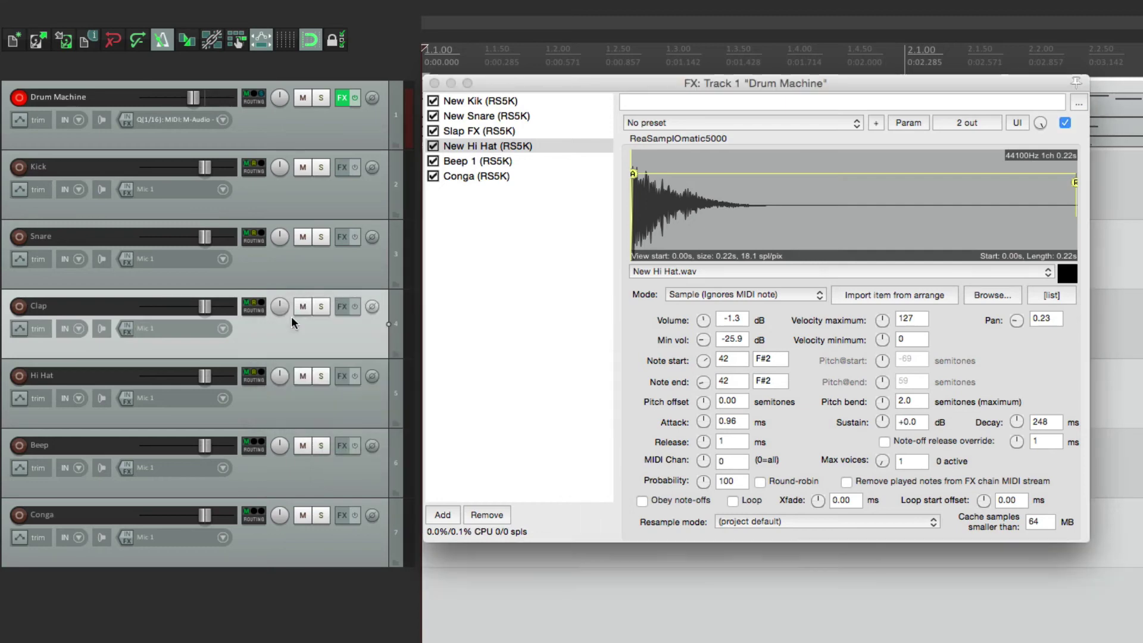
pyautogui.click(478, 161)
pyautogui.click(967, 123)
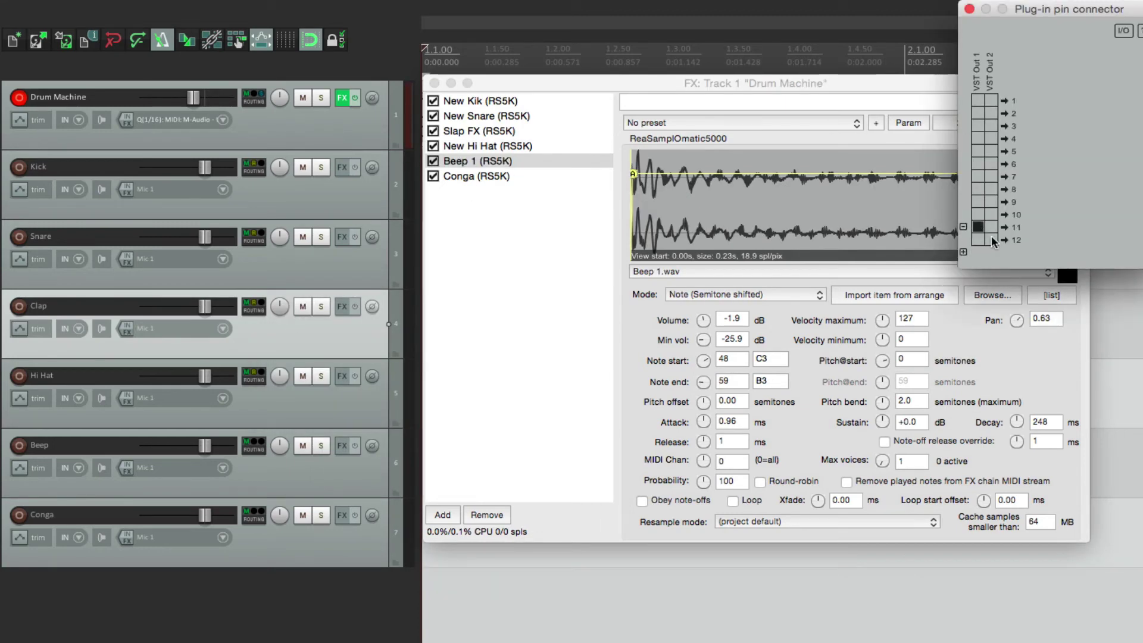
pyautogui.click(969, 9)
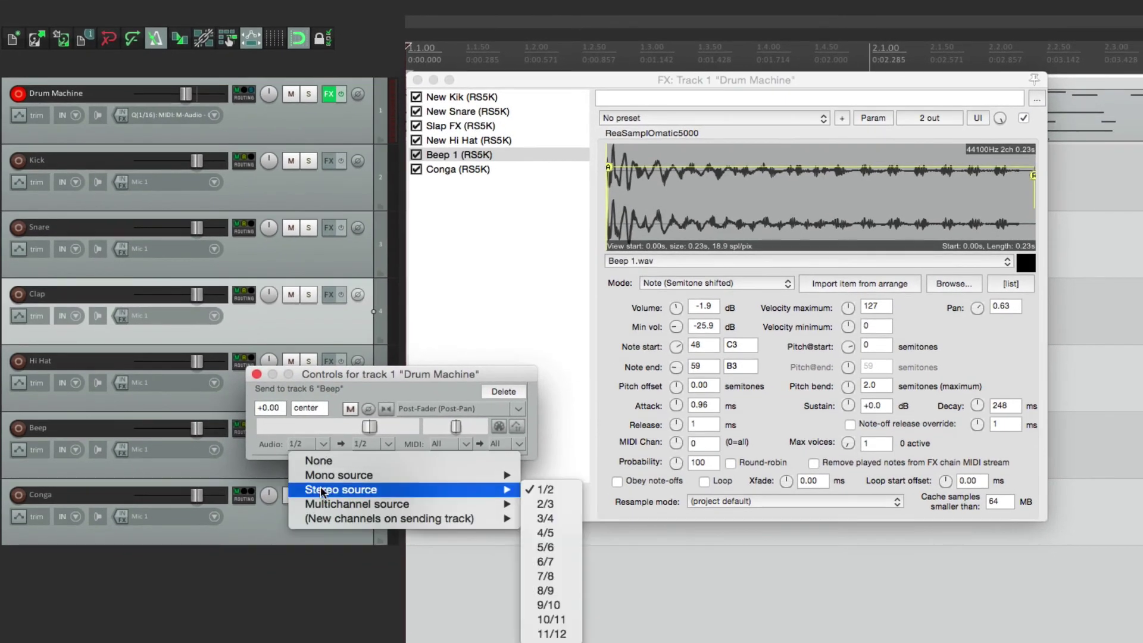
# Set the Conga sampler's output pins and its Conga track send source to channels 13/14
pyautogui.click(482, 168)
pyautogui.click(929, 117)
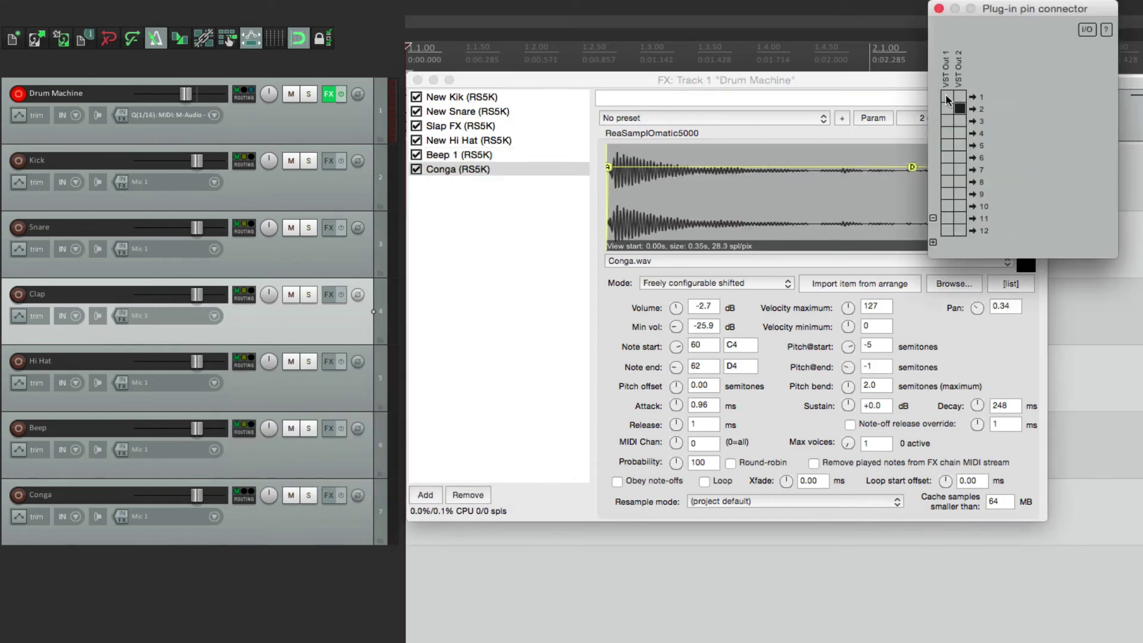
pyautogui.click(938, 9)
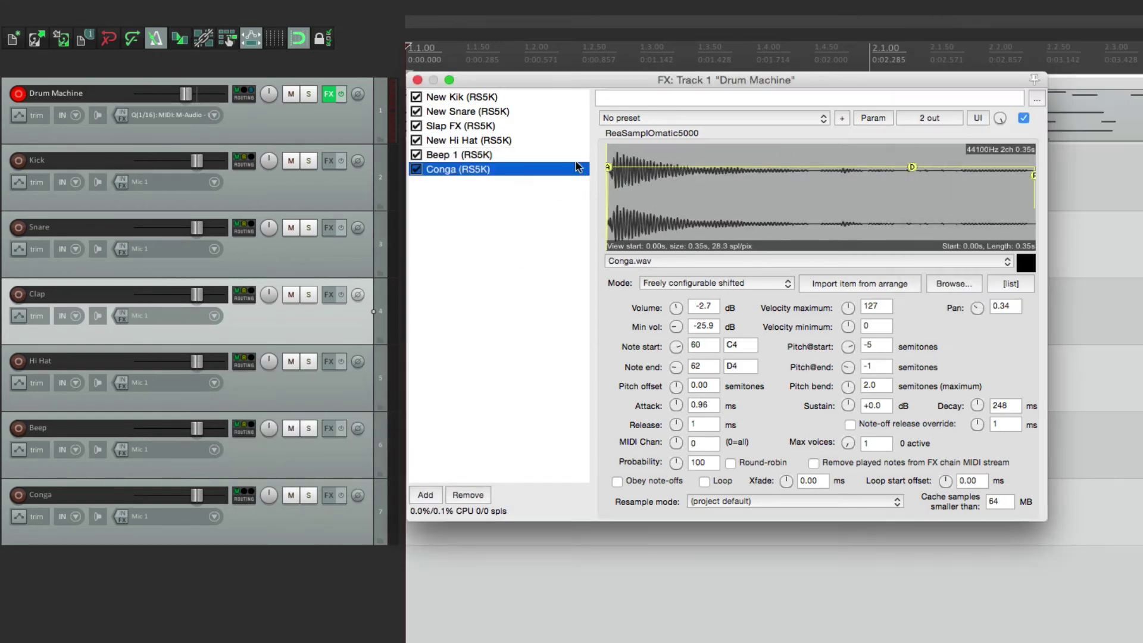
pyautogui.click(286, 151)
pyautogui.click(343, 500)
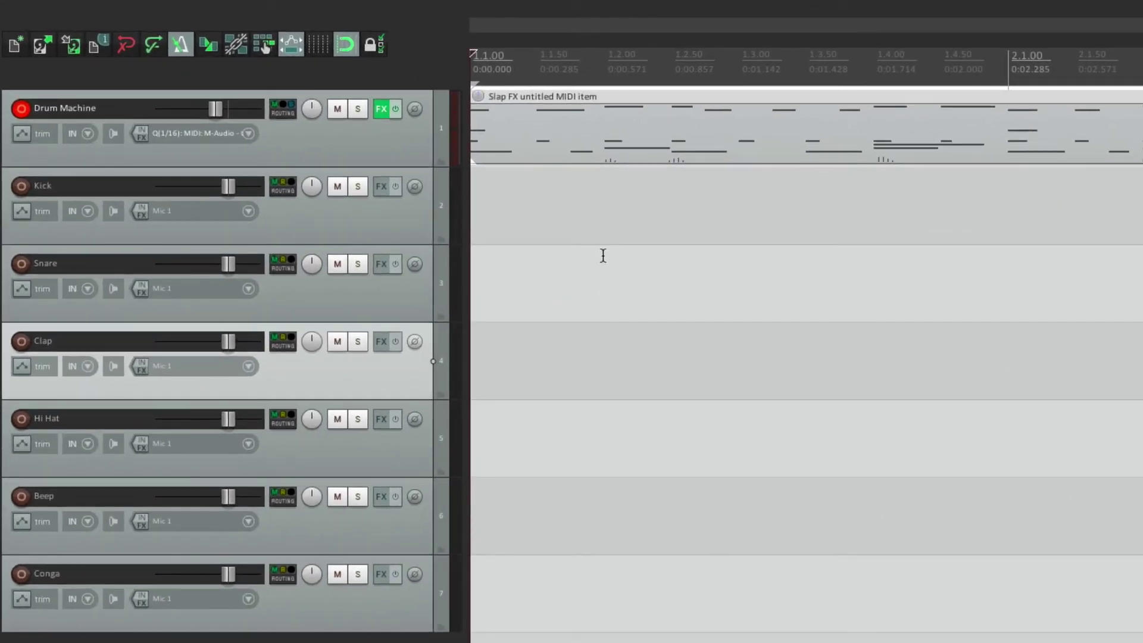
# Solo Kick, Snare, Clap, Hi Hat, Beep and Conga in turn during playback, then clear solos
pyautogui.click(361, 187)
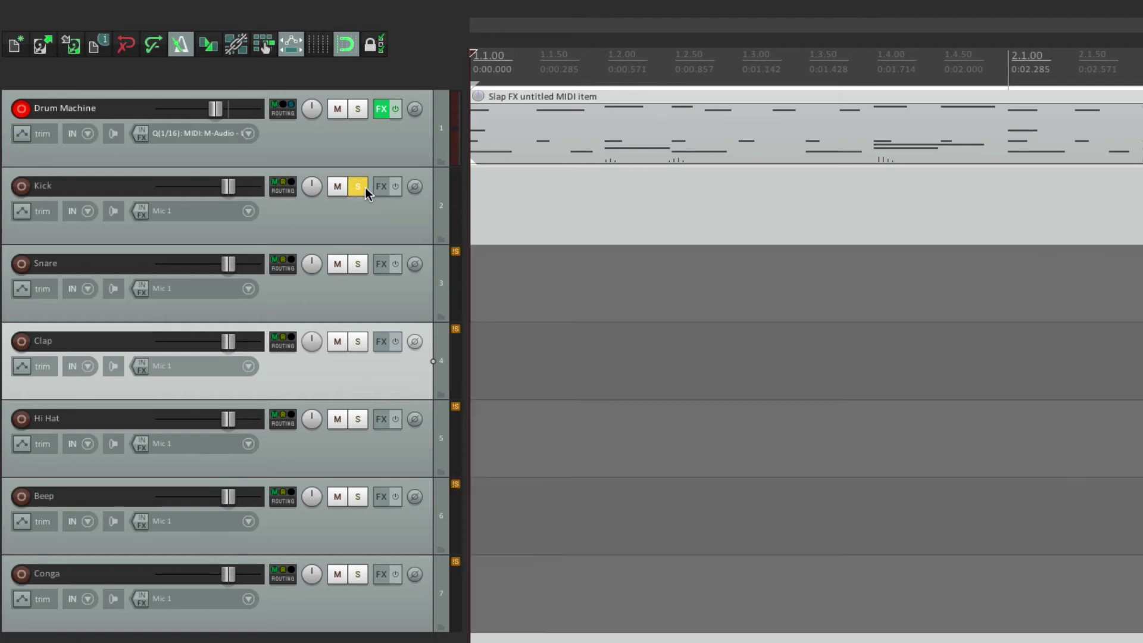
pyautogui.press('space')
pyautogui.click(358, 264)
pyautogui.press('space')
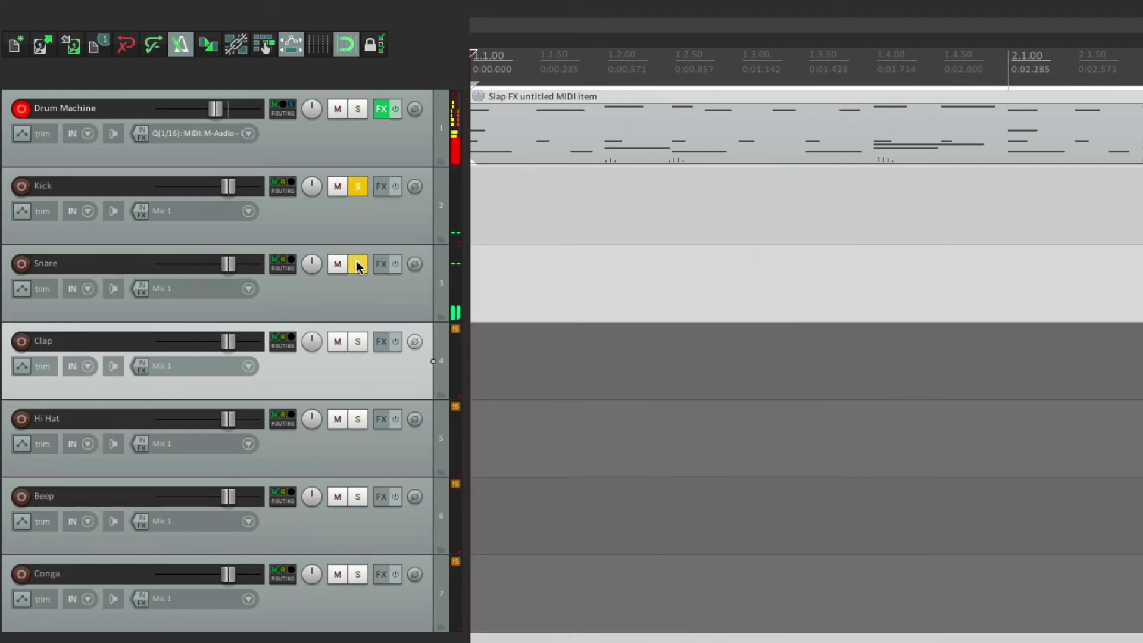
pyautogui.click(357, 343)
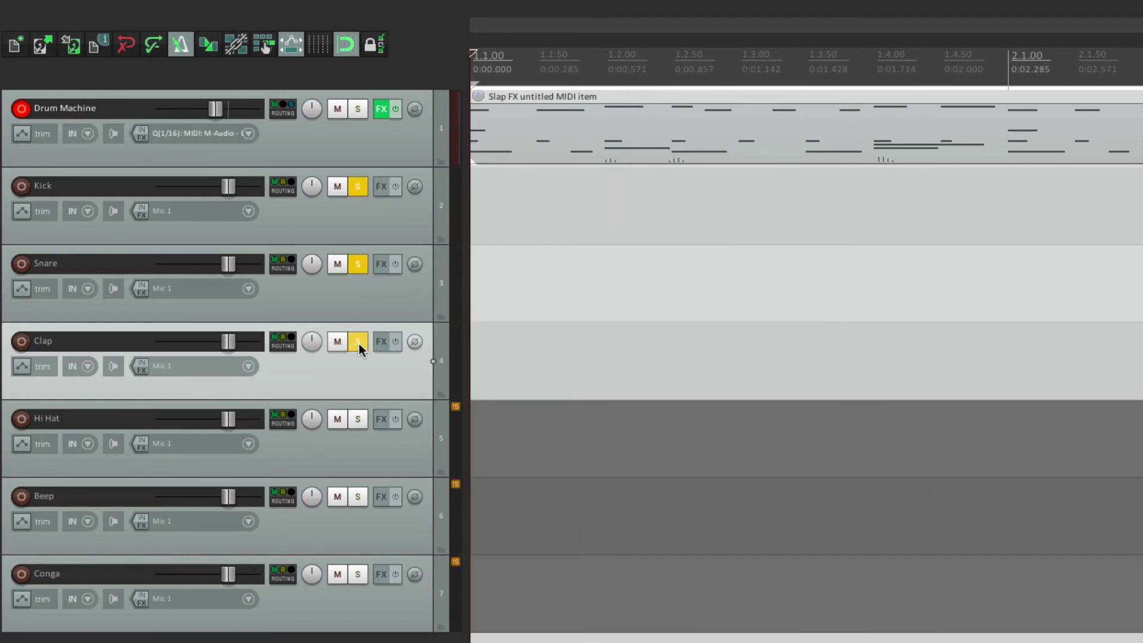
pyautogui.press('space')
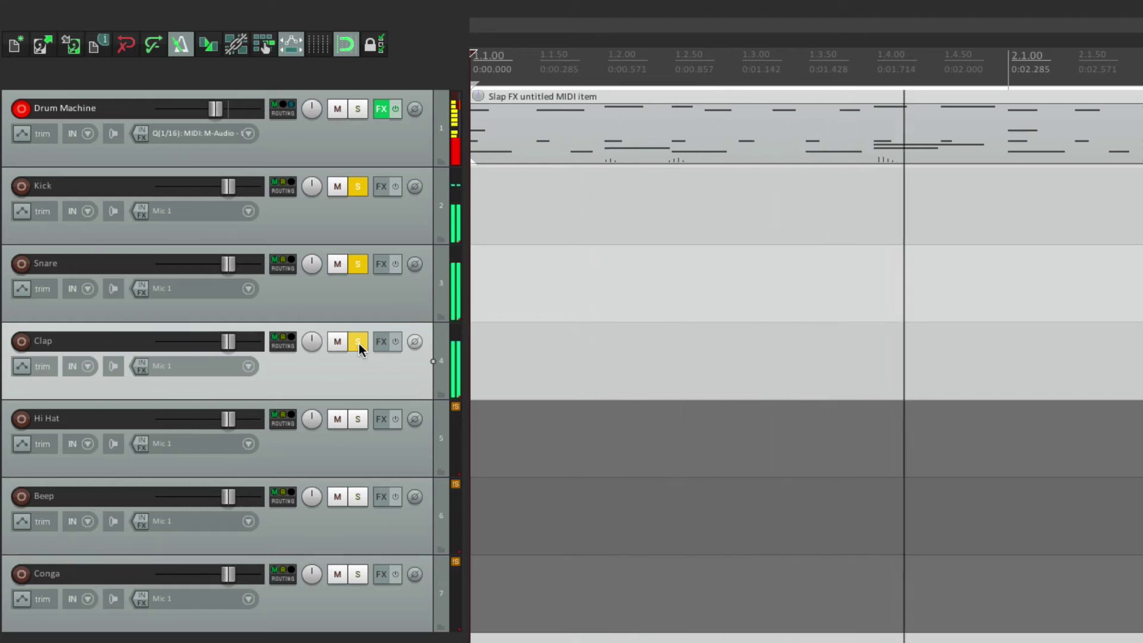
pyautogui.click(358, 420)
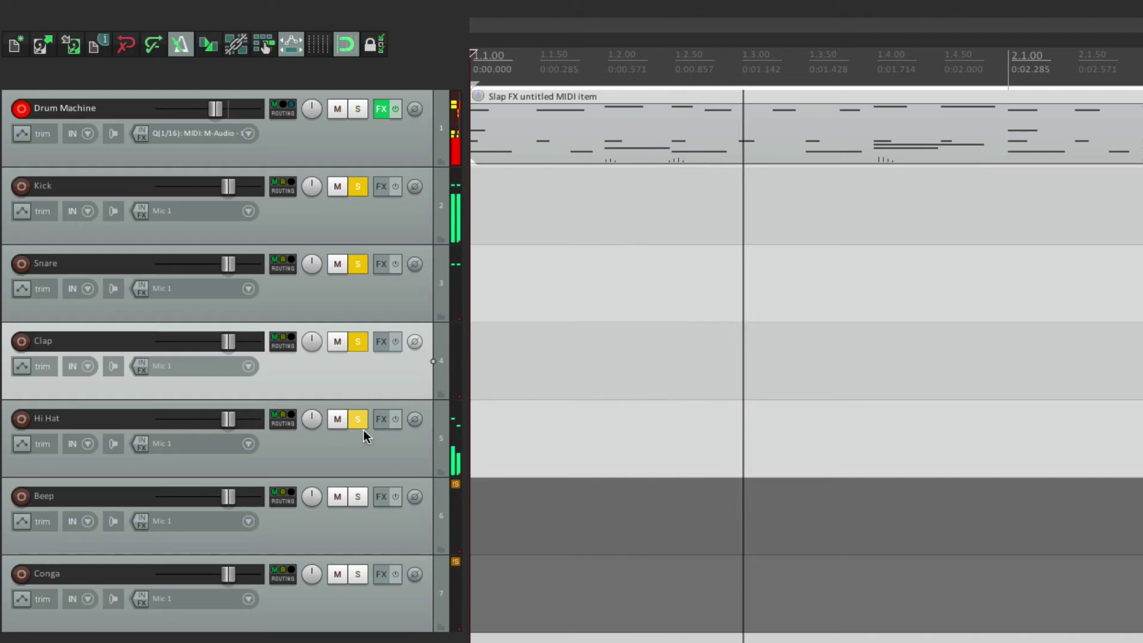
pyautogui.click(358, 496)
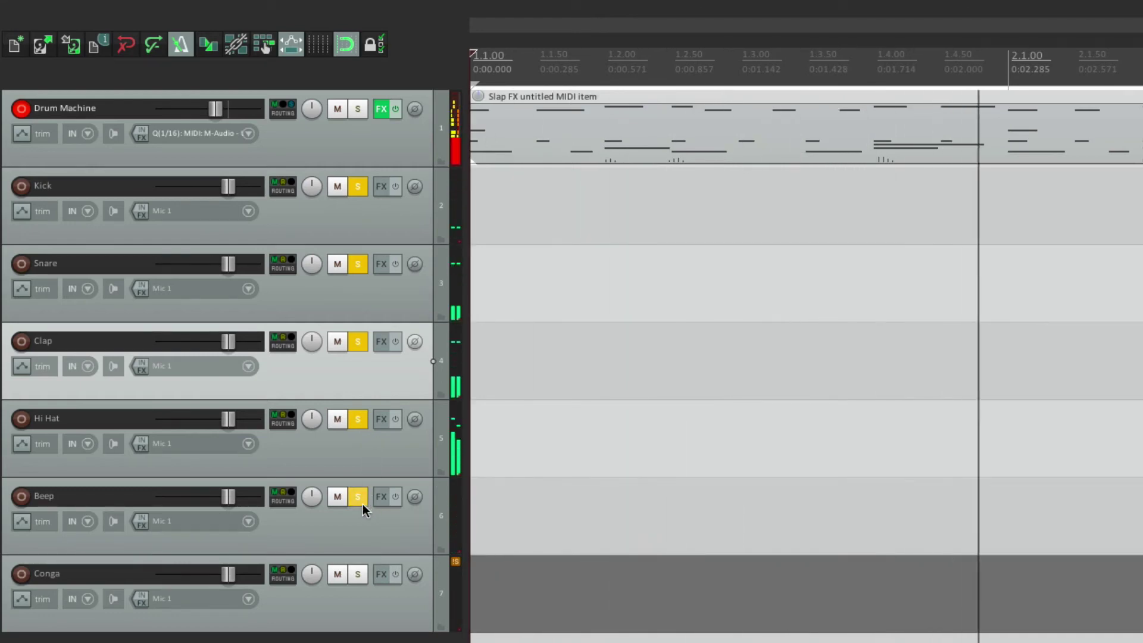
pyautogui.click(358, 574)
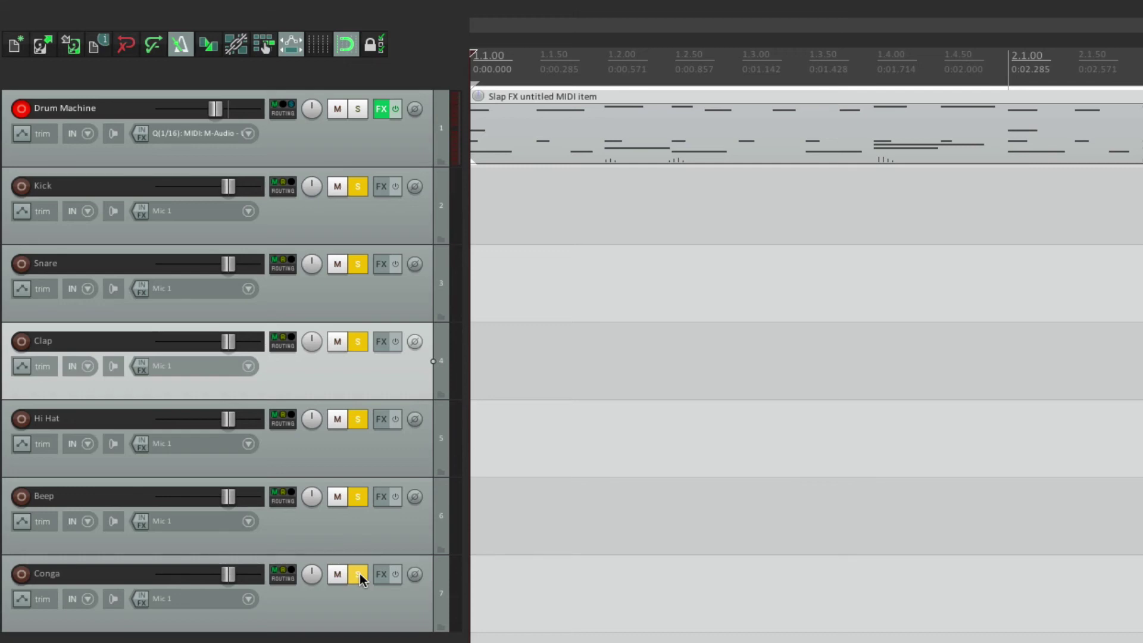
pyautogui.keyDown('ctrl'); pyautogui.click(364, 578); pyautogui.keyUp('ctrl')
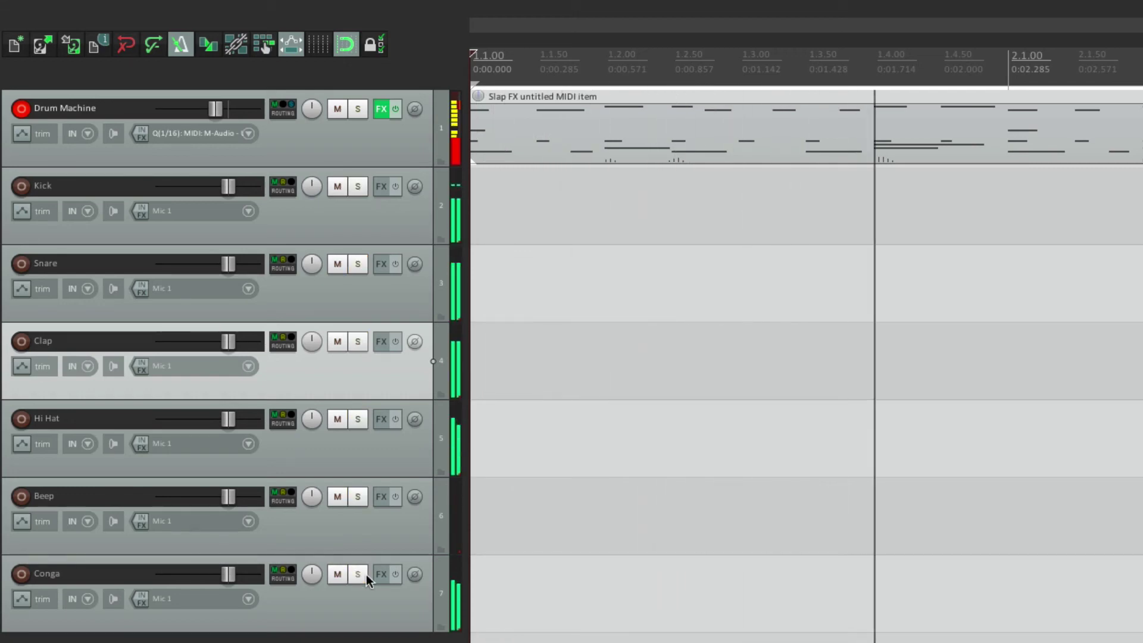
# Toggle mute on Conga, Beep, Hi Hat and Clap to check each track's sound
pyautogui.click(338, 576)
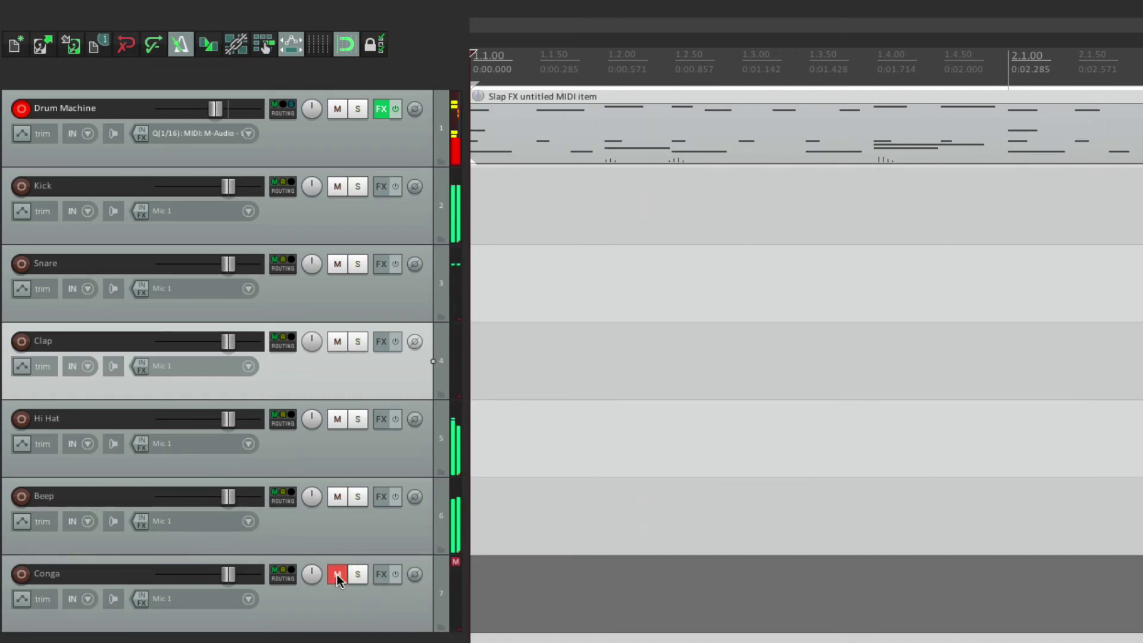
pyautogui.click(338, 576)
pyautogui.click(336, 497)
pyautogui.click(337, 496)
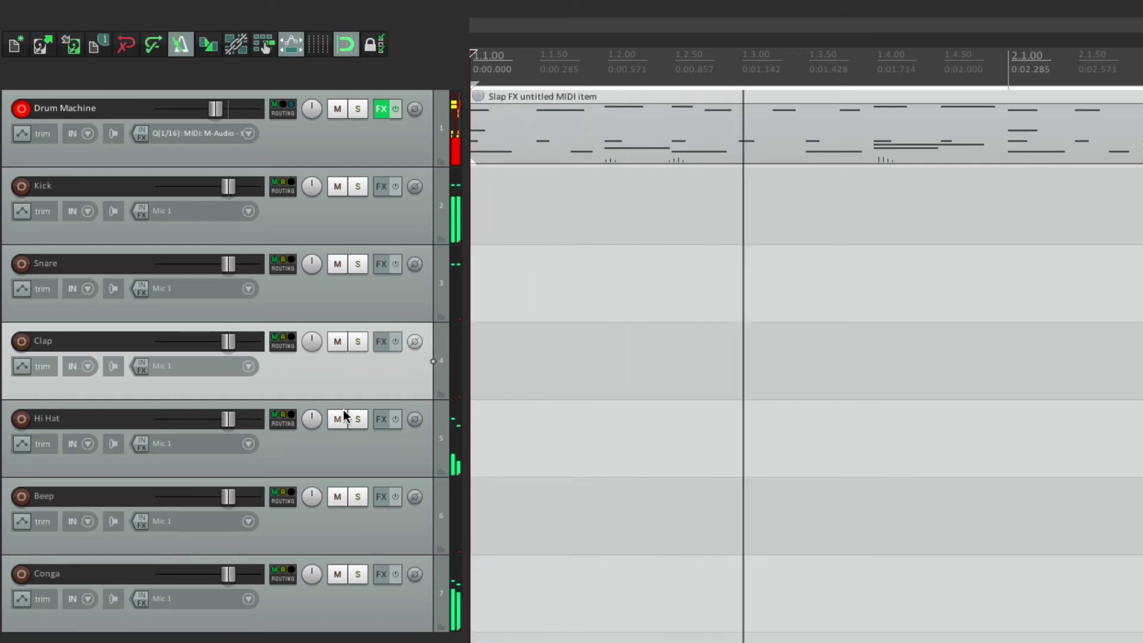
pyautogui.click(338, 419)
pyautogui.click(338, 419)
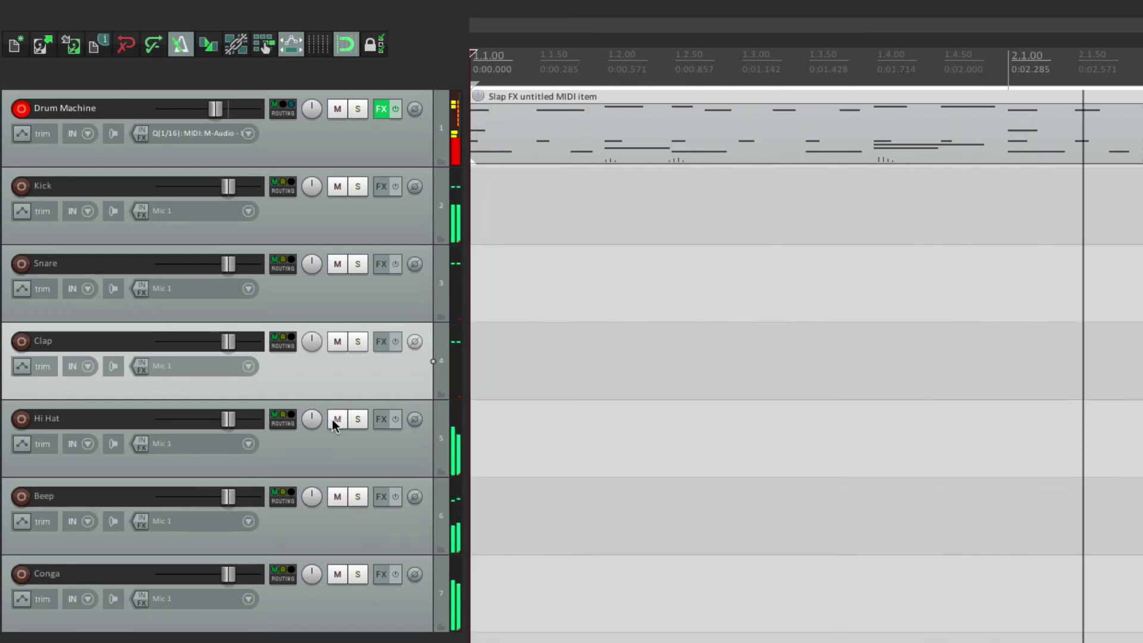
pyautogui.click(338, 342)
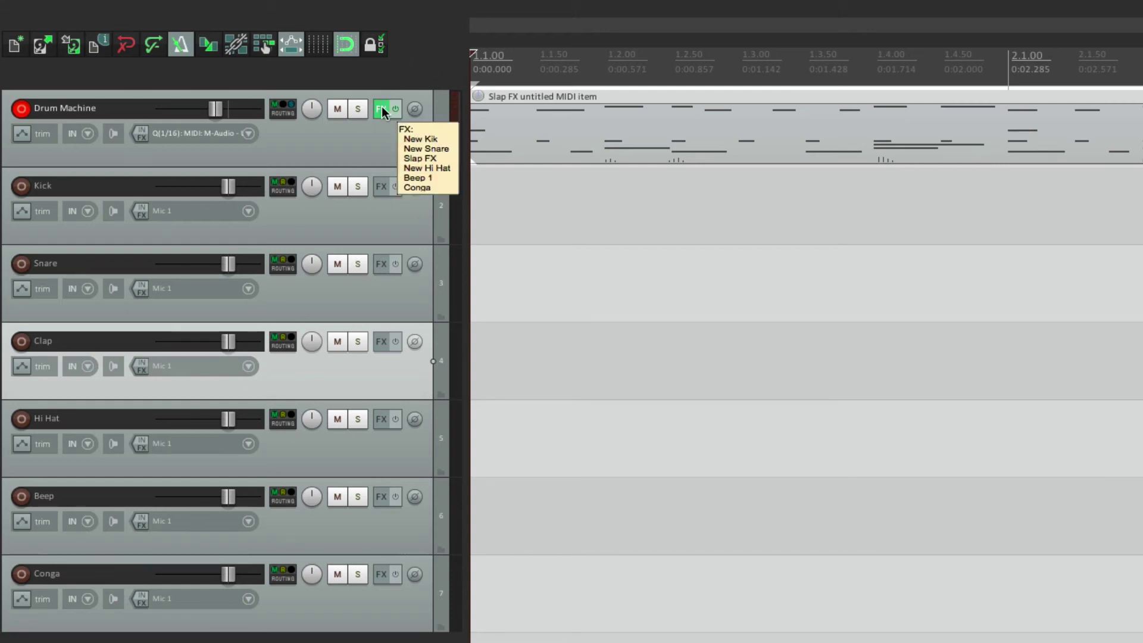
pyautogui.click(382, 108)
pyautogui.click(266, 54)
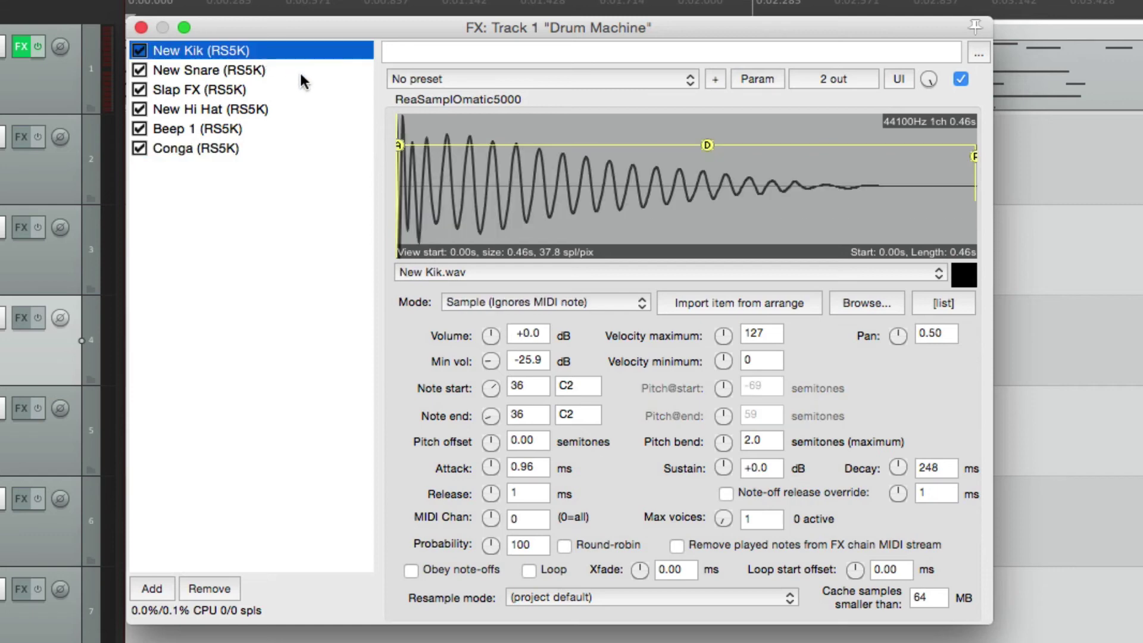
pyautogui.click(299, 71)
pyautogui.click(309, 101)
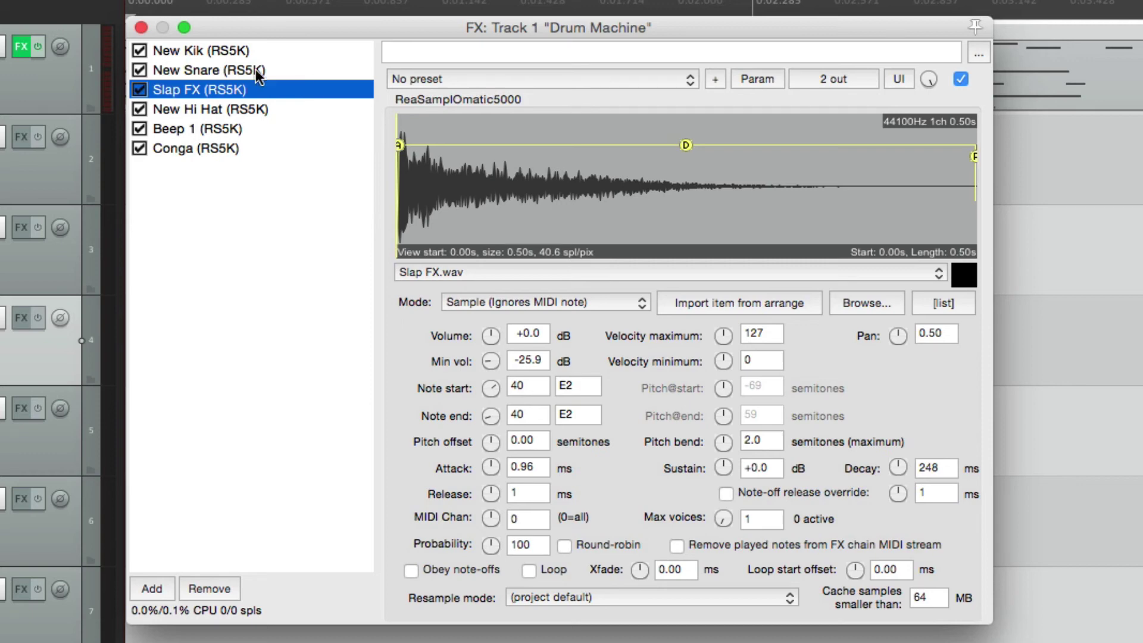
pyautogui.click(141, 28)
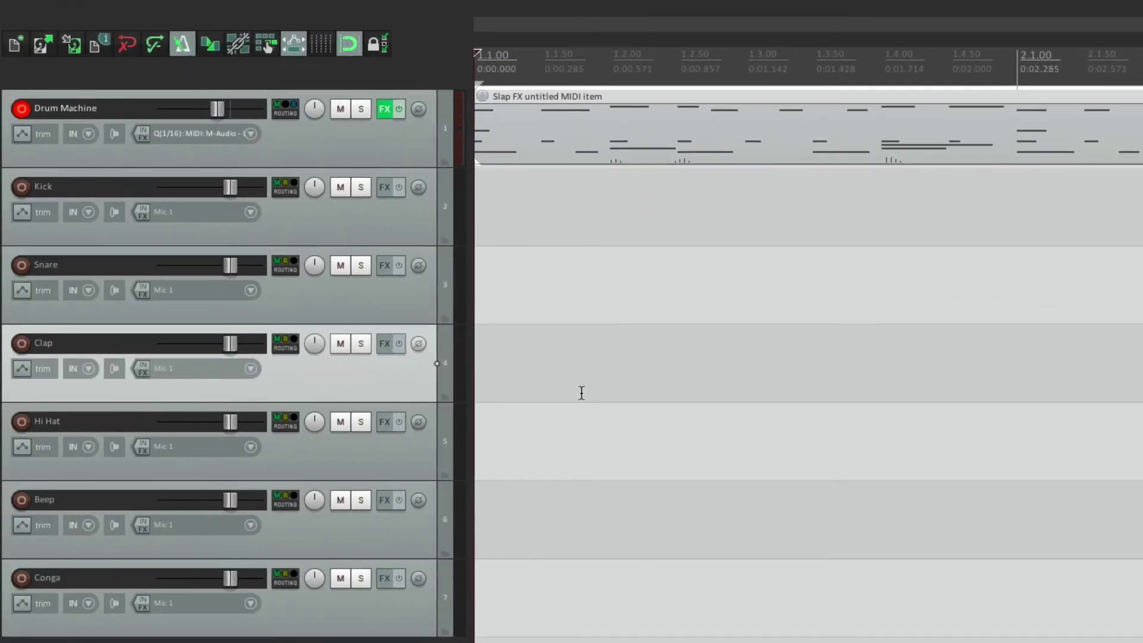
# Add ReaDelay to Conga with musical length .5 and wet lowered to about -9.5 dB
pyautogui.click(386, 577)
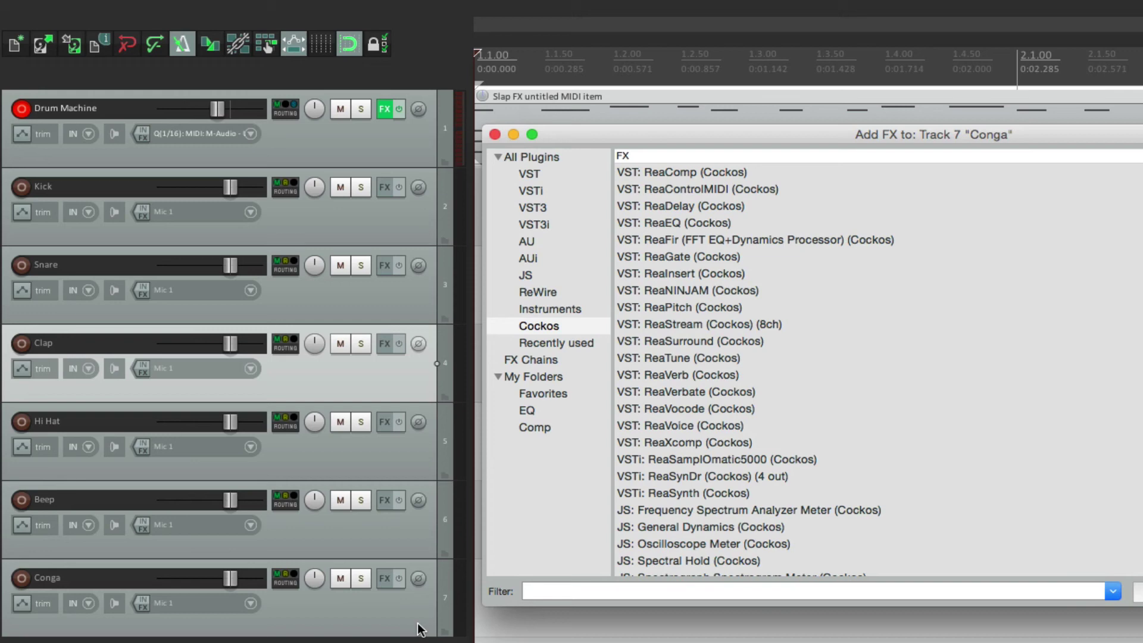
pyautogui.doubleClick(684, 207)
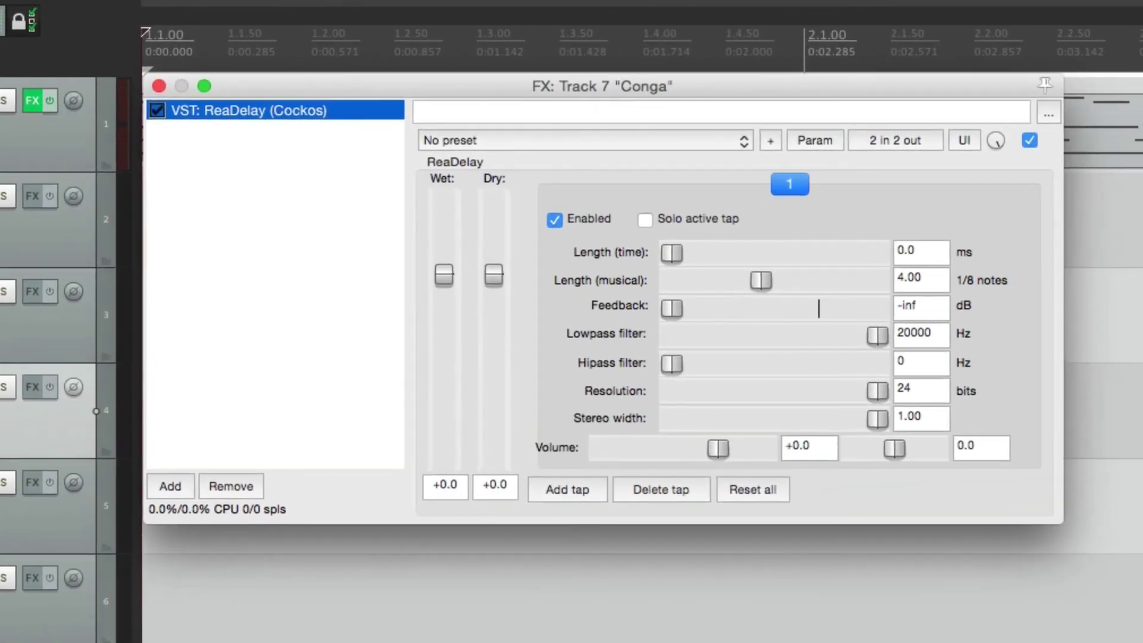
pyautogui.click(939, 281)
pyautogui.write('.')
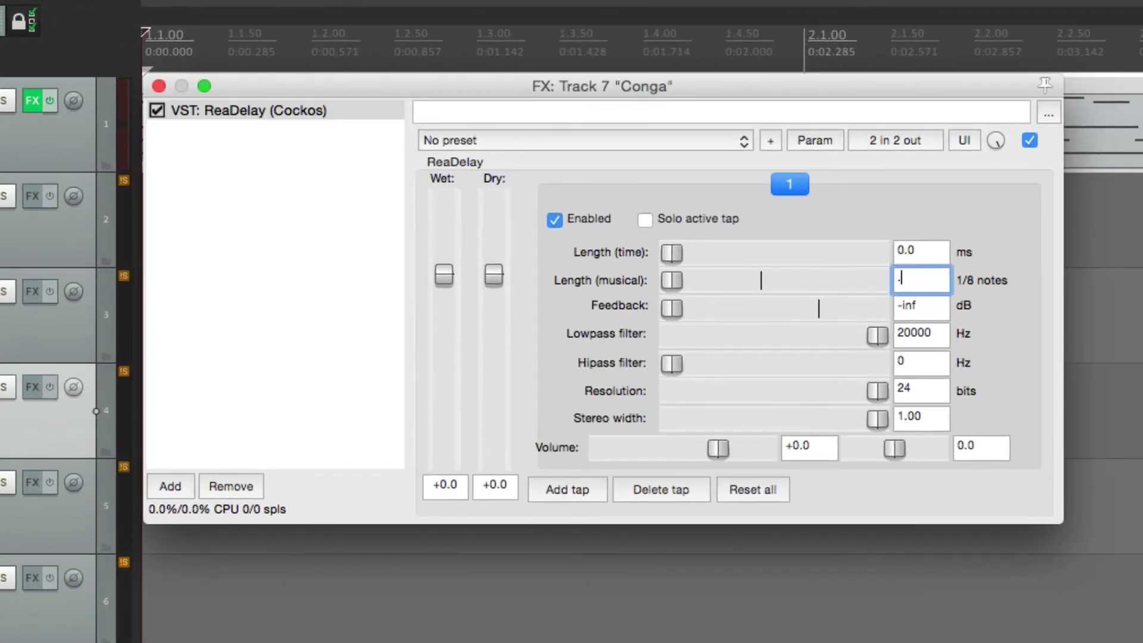
pyautogui.write('5')
pyautogui.press('Return')
pyautogui.press('space')
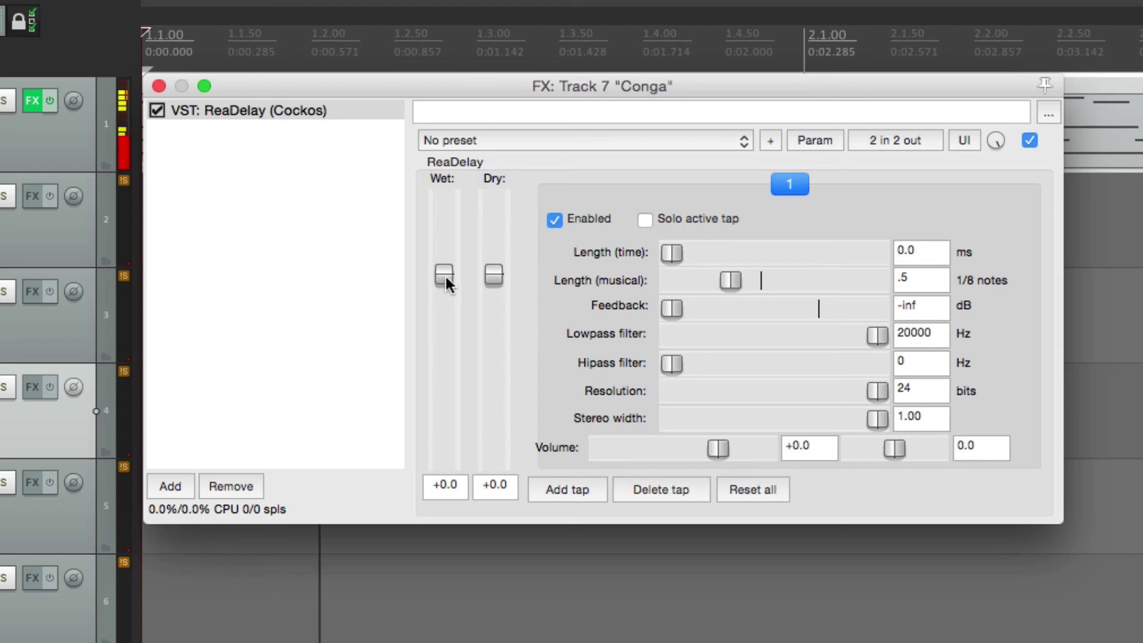
pyautogui.moveTo(444, 276)
pyautogui.mouseDown()
pyautogui.moveTo(444, 368)
pyautogui.moveTo(460, 326)
pyautogui.mouseUp()
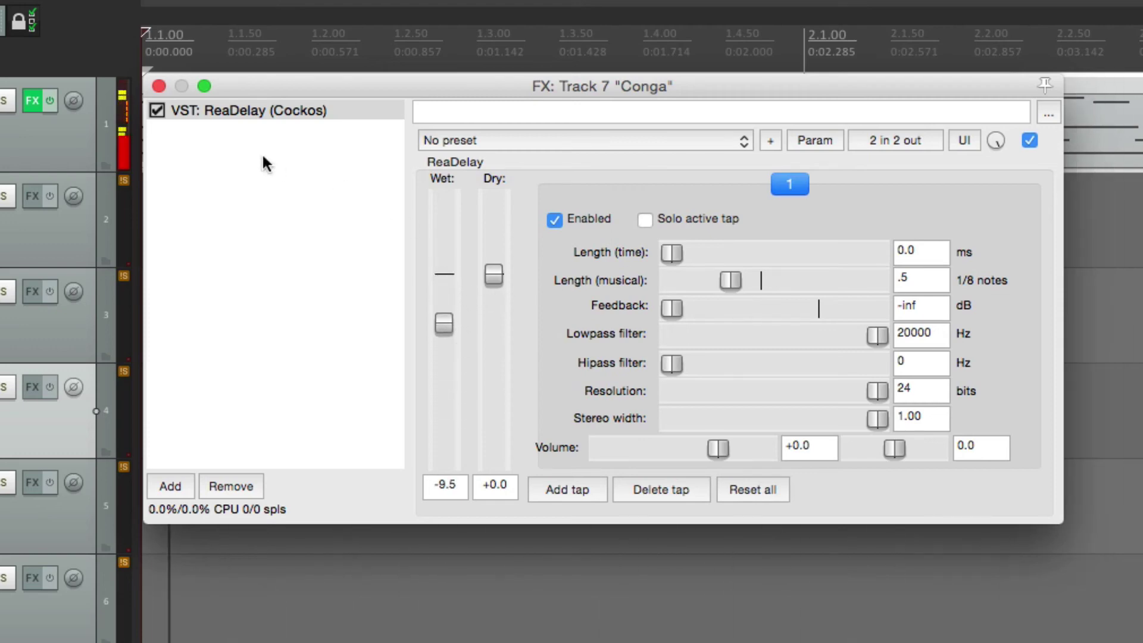
pyautogui.click(157, 86)
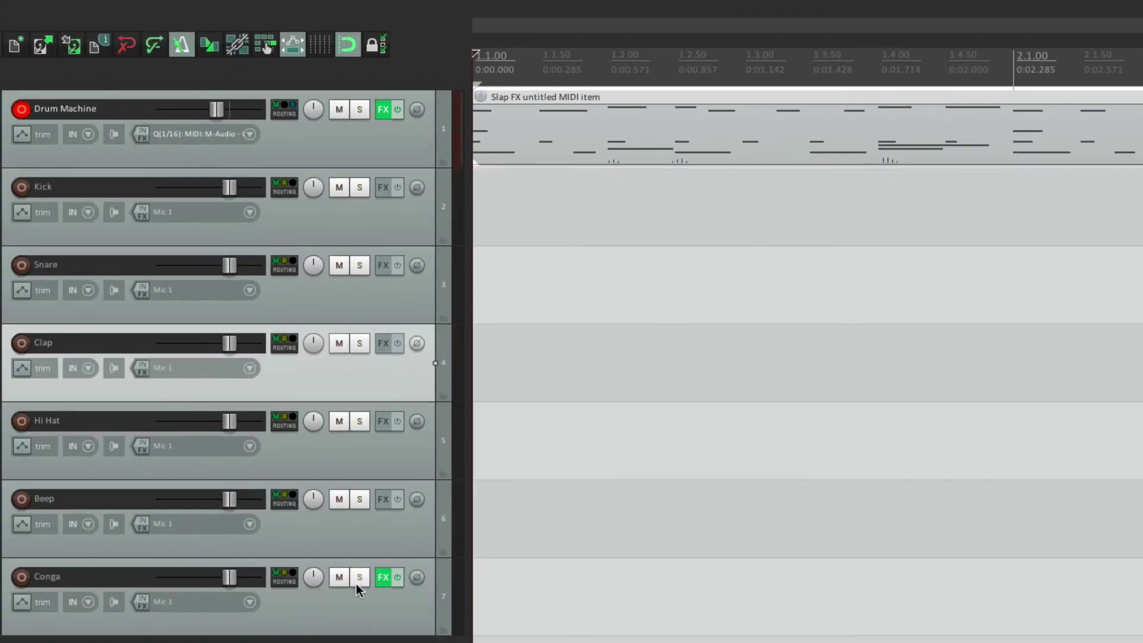
# Add ReaVerb to the soloed Snare track with a generated reverb of room size 73
pyautogui.click(360, 265)
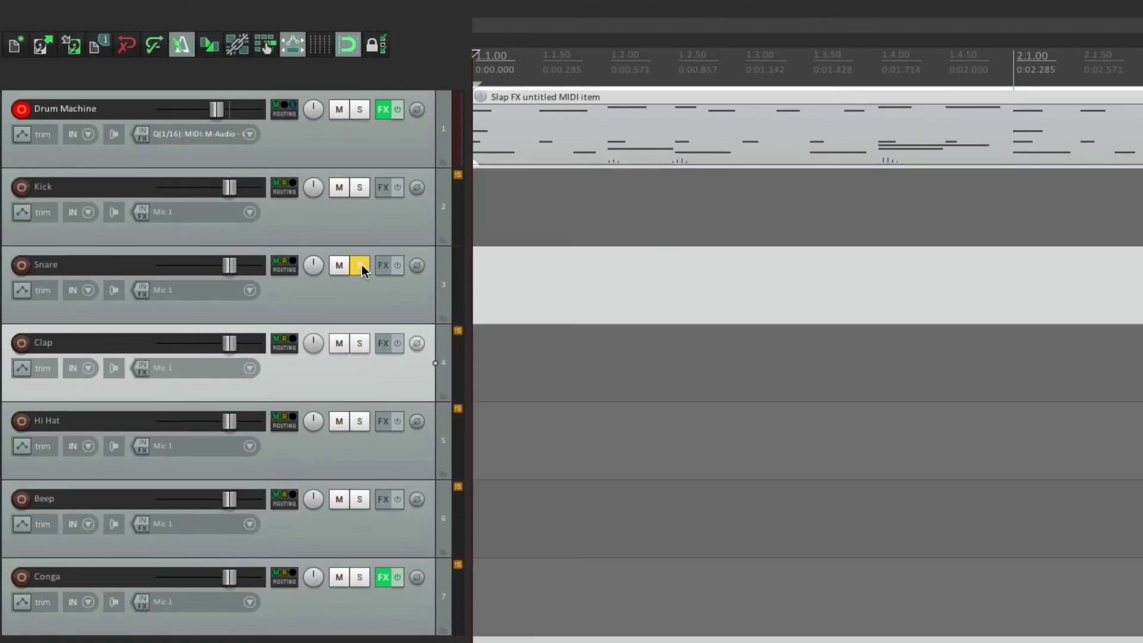
pyautogui.click(380, 265)
pyautogui.doubleClick(665, 373)
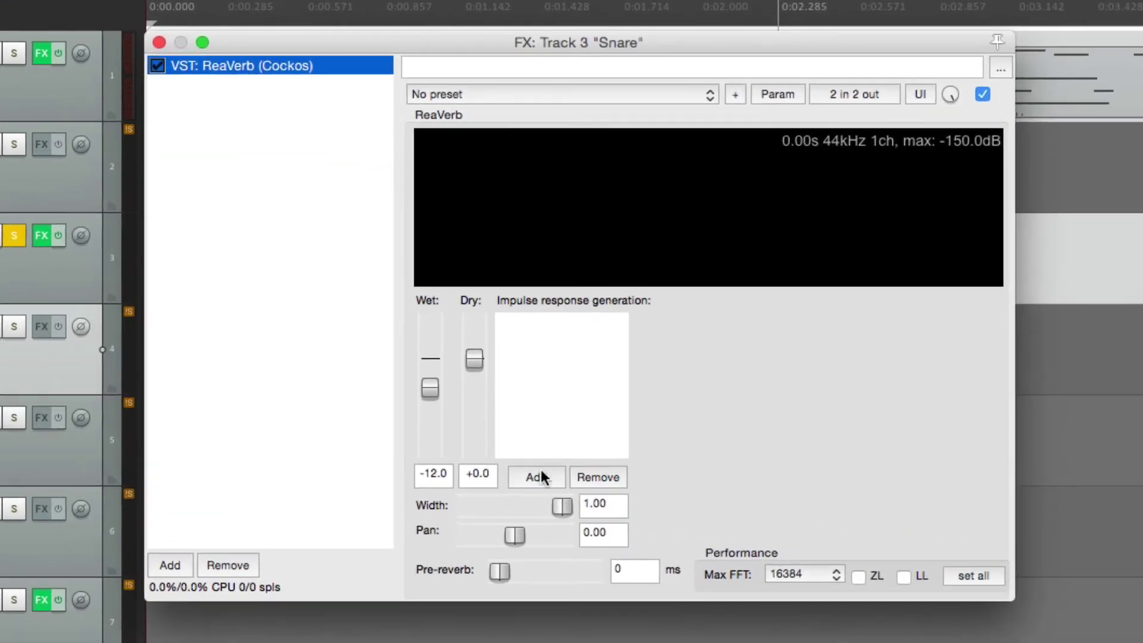
pyautogui.click(541, 476)
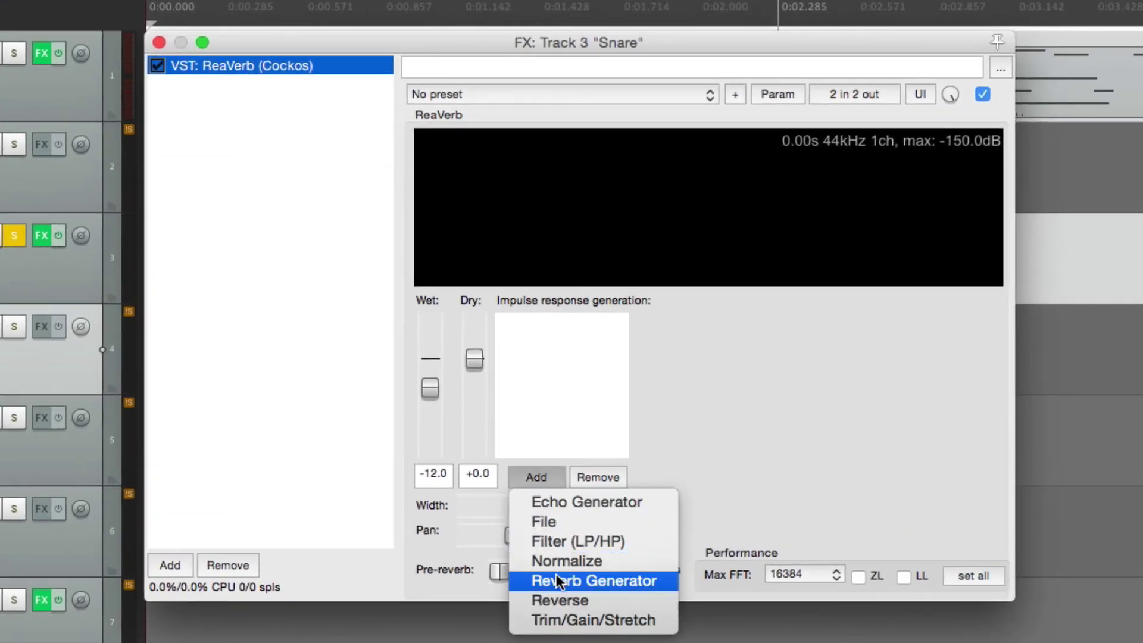
pyautogui.click(556, 581)
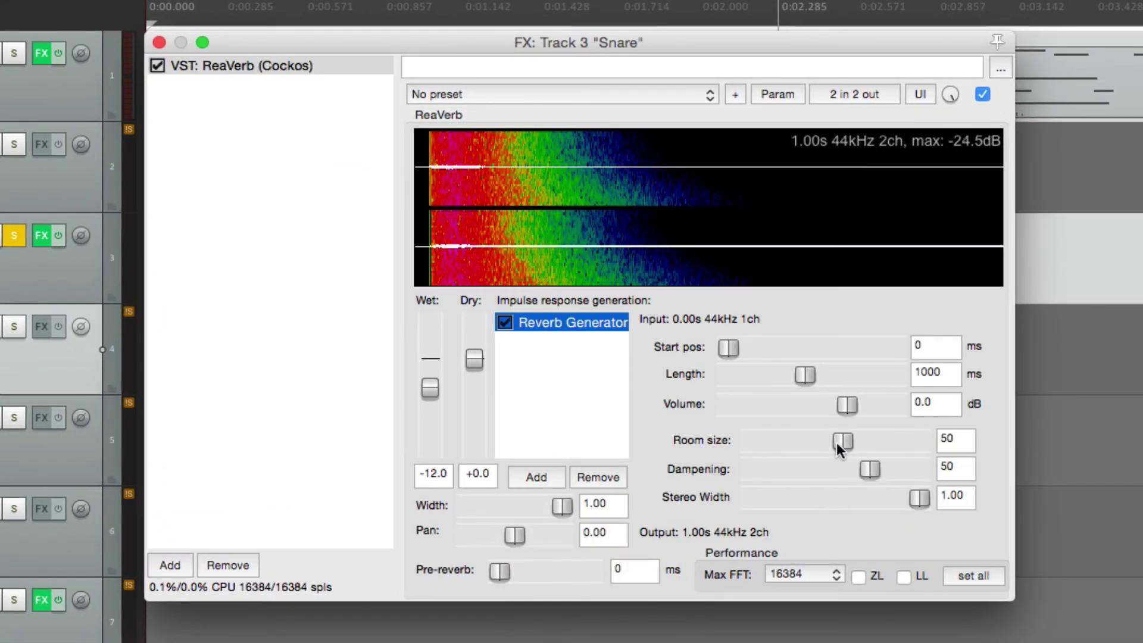
pyautogui.moveTo(842, 440); pyautogui.dragTo(884, 440)
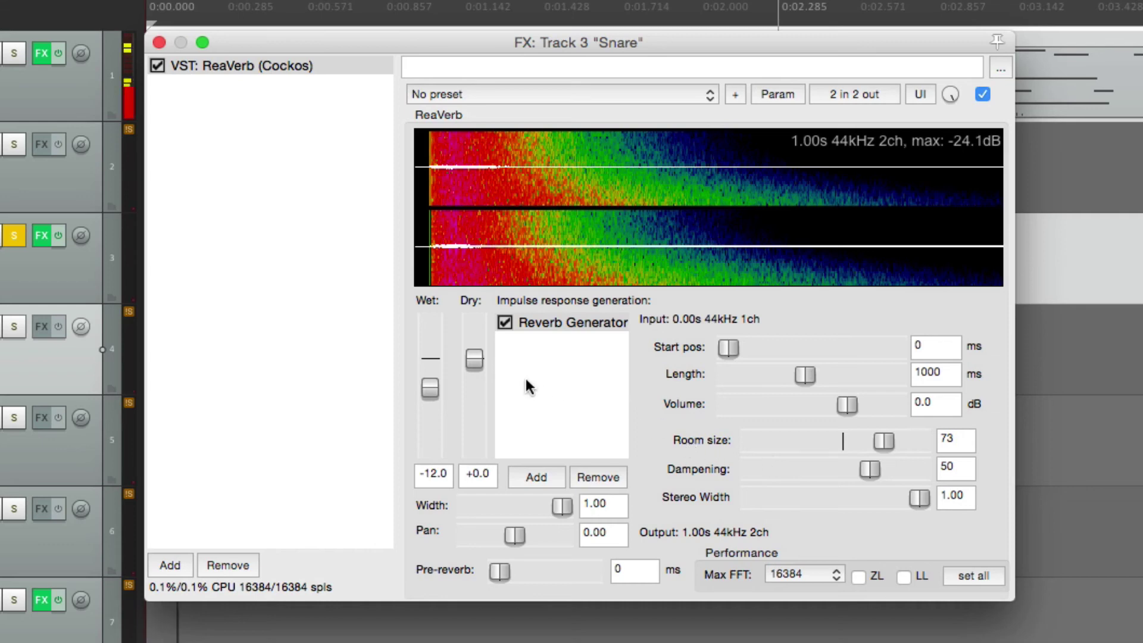
pyautogui.moveTo(431, 384); pyautogui.dragTo(427, 388)
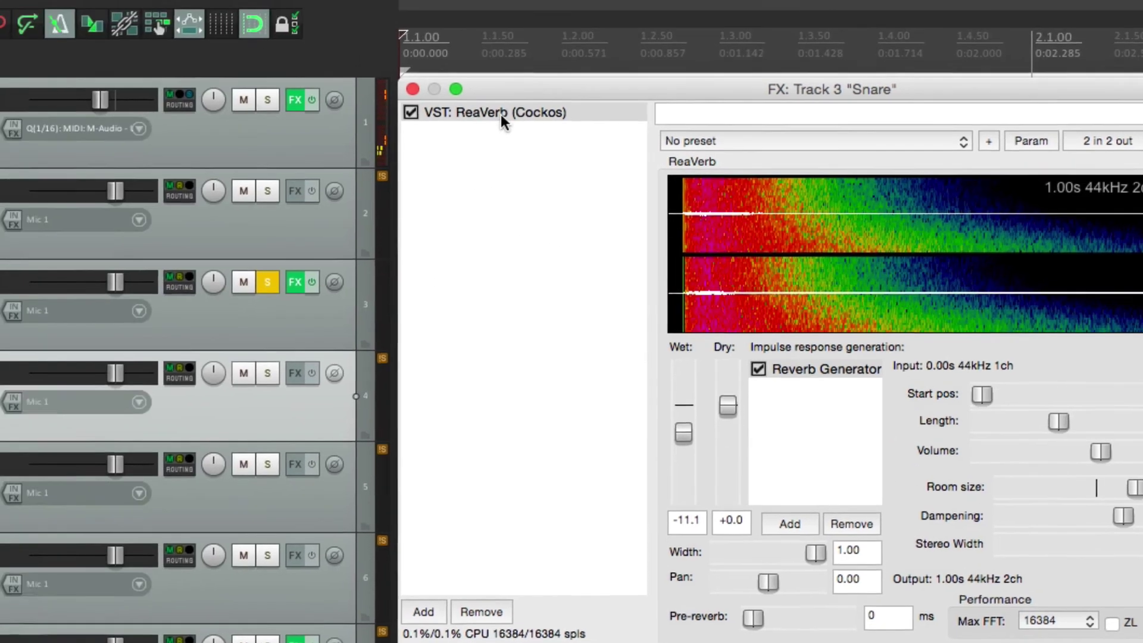
# Copy the ReaVerb onto the Clap track, close both FX windows, and audition
pyautogui.click(501, 115)
pyautogui.moveTo(432, 436); pyautogui.dragTo(433, 438)
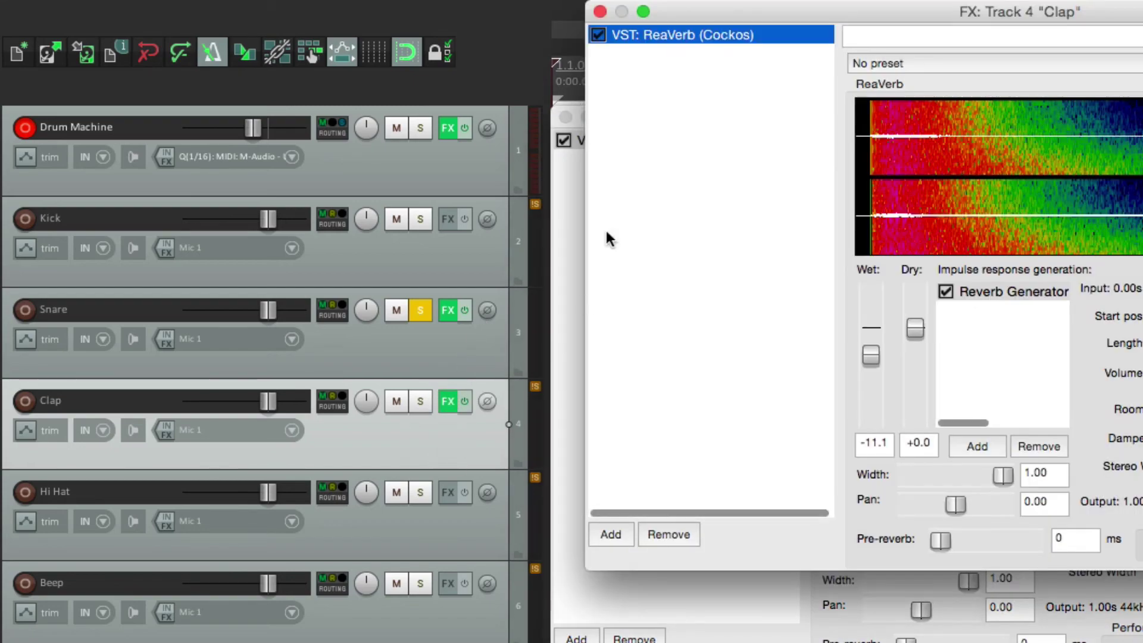
pyautogui.click(599, 11)
pyautogui.click(568, 118)
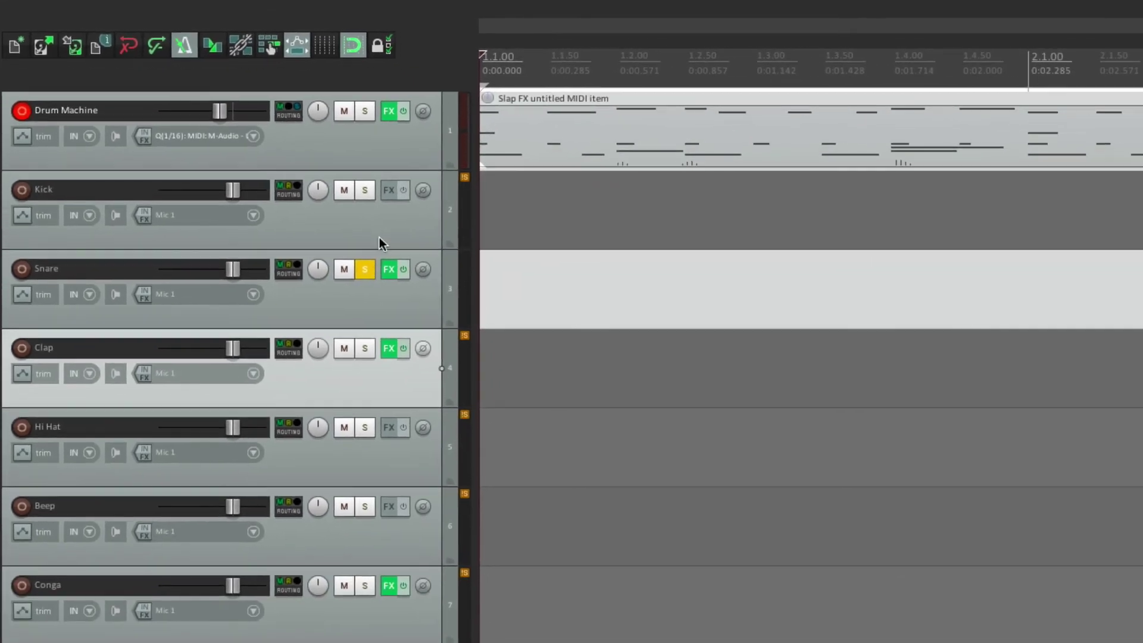
pyautogui.press('space')
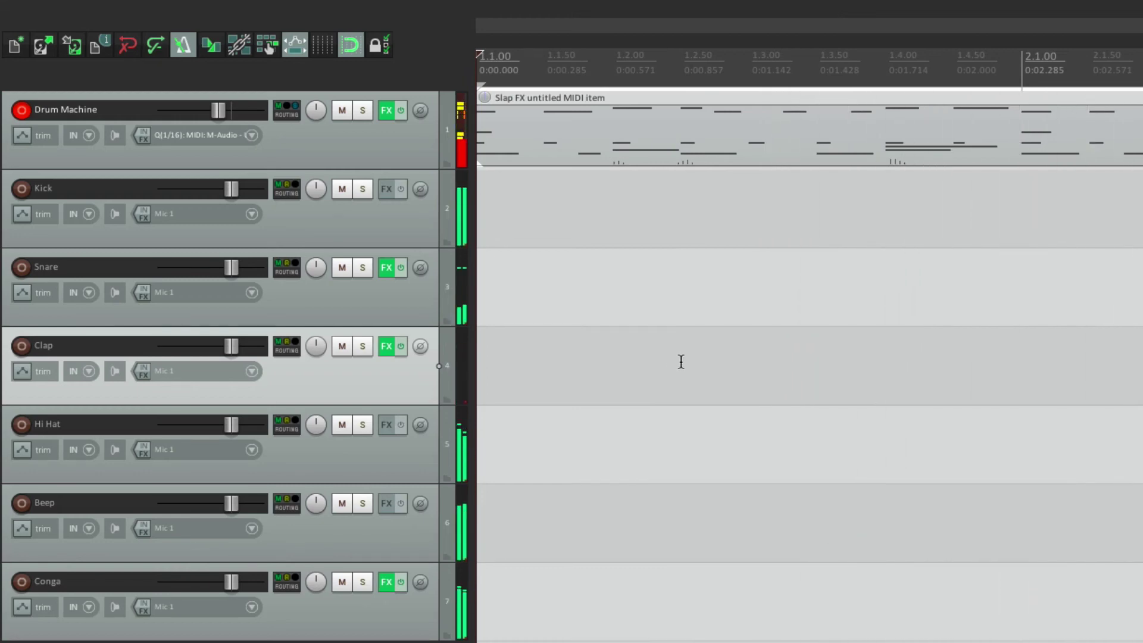
pyautogui.press('space')
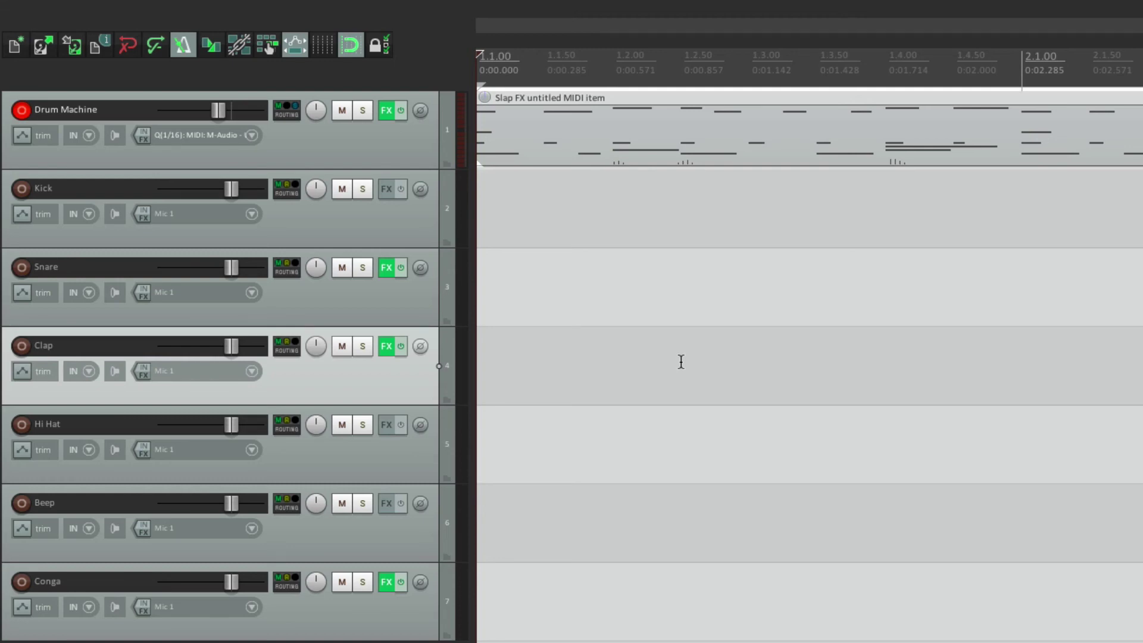
# Freeze the six drum tracks, Kick through Conga, to stereo
pyautogui.click(402, 229)
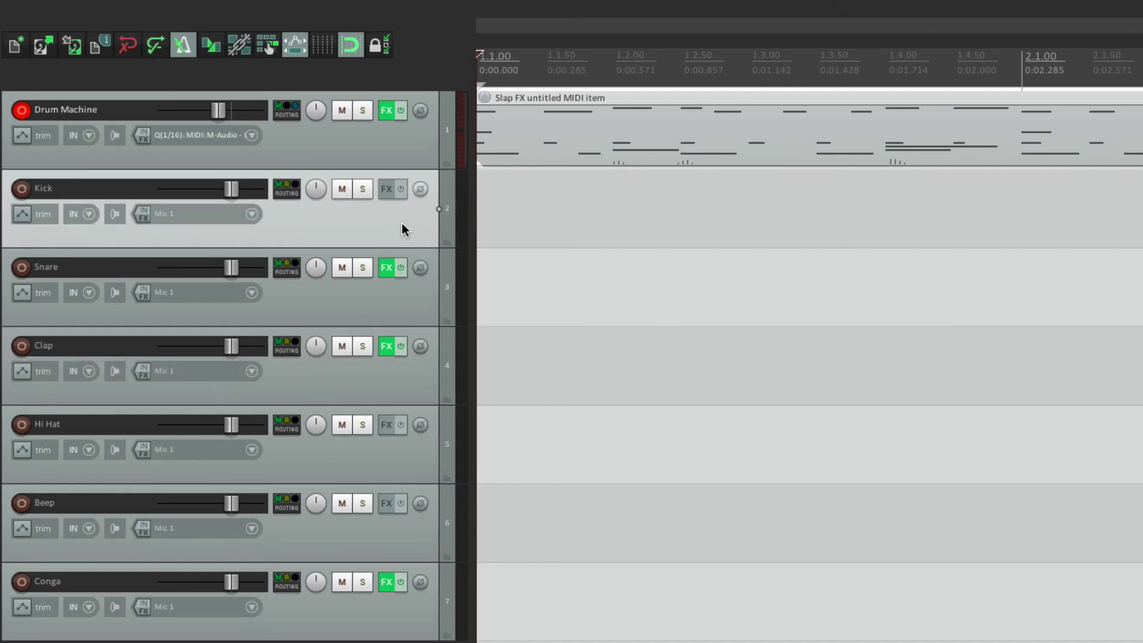
pyautogui.keyDown('shift'); pyautogui.click(402, 607); pyautogui.keyUp('shift')
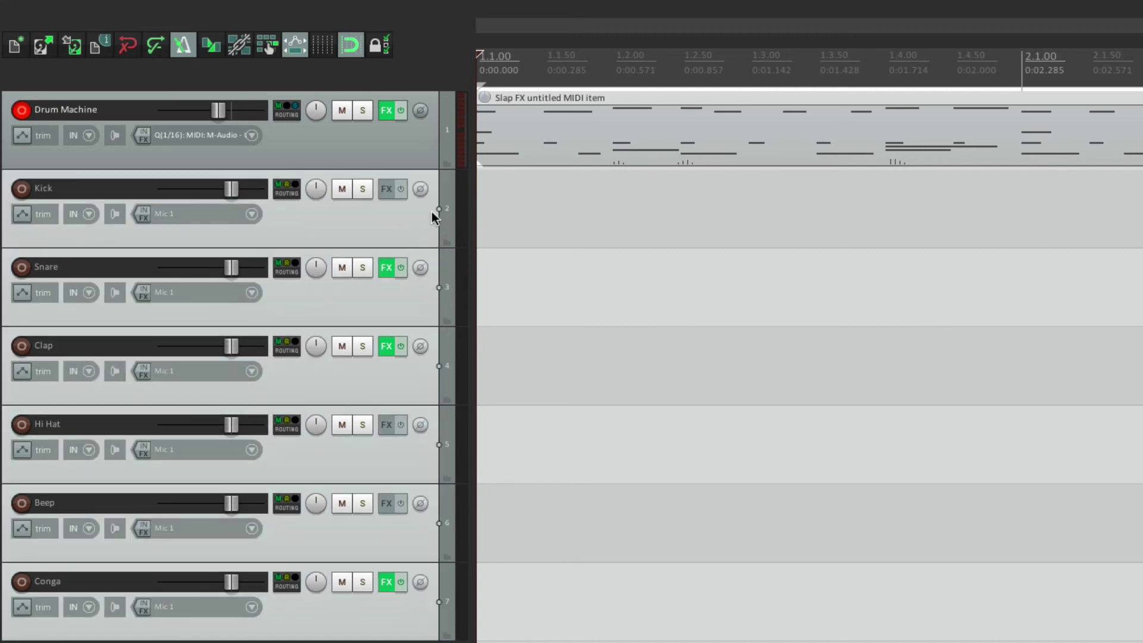
pyautogui.rightClick(410, 229)
pyautogui.moveTo(375, 381)
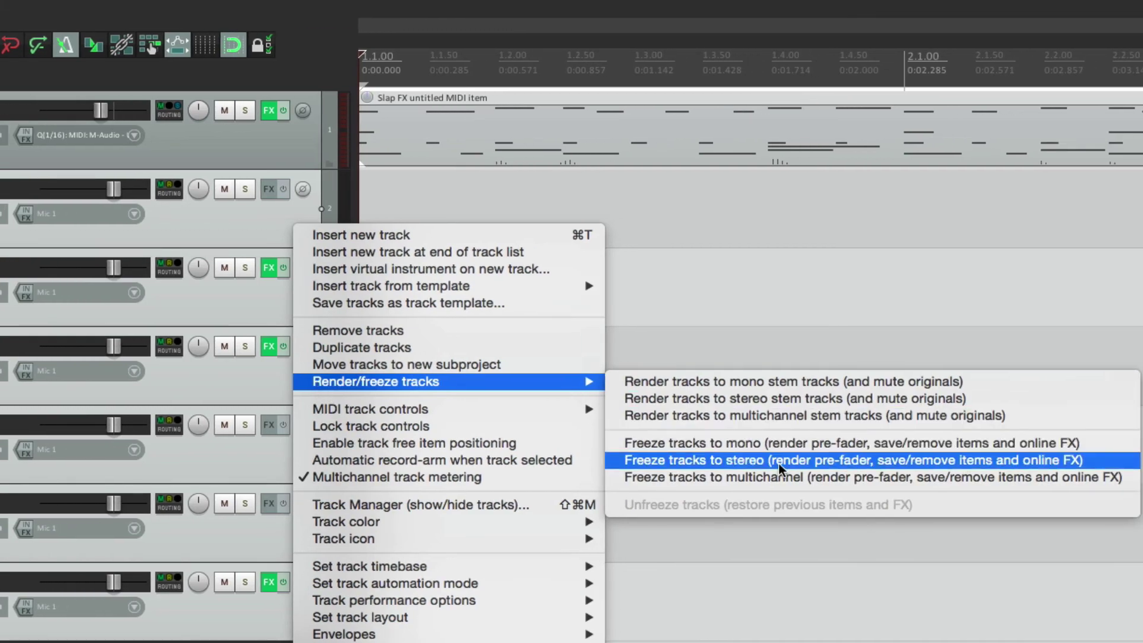
pyautogui.click(778, 463)
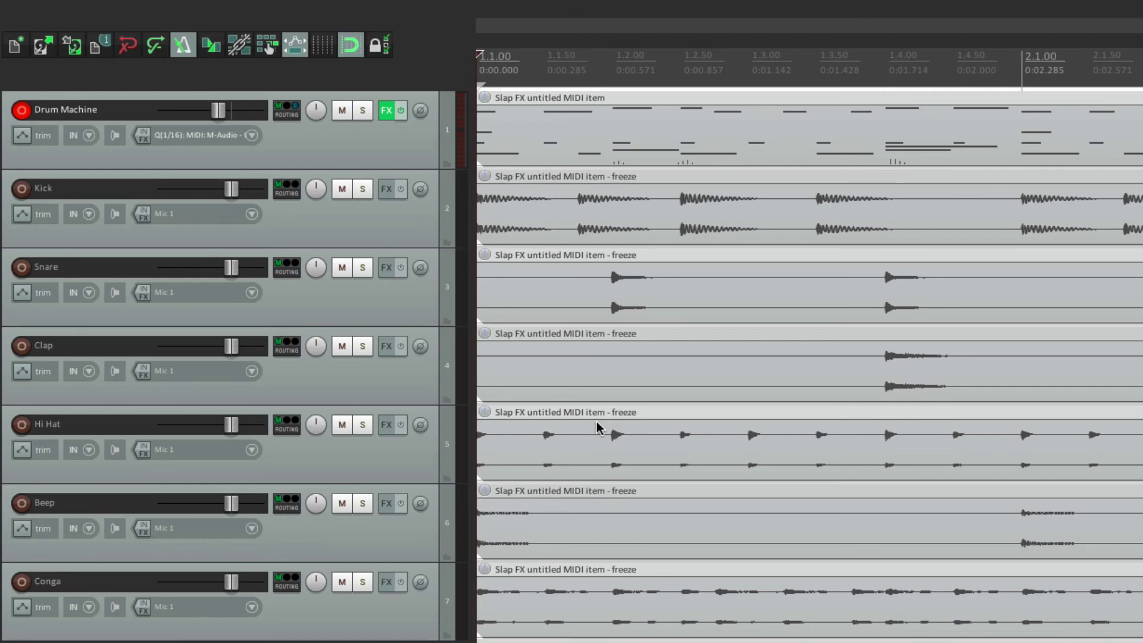
# Solo the frozen Kick track, play it briefly to check, then unsolo it
pyautogui.press('space')
pyautogui.click(363, 188)
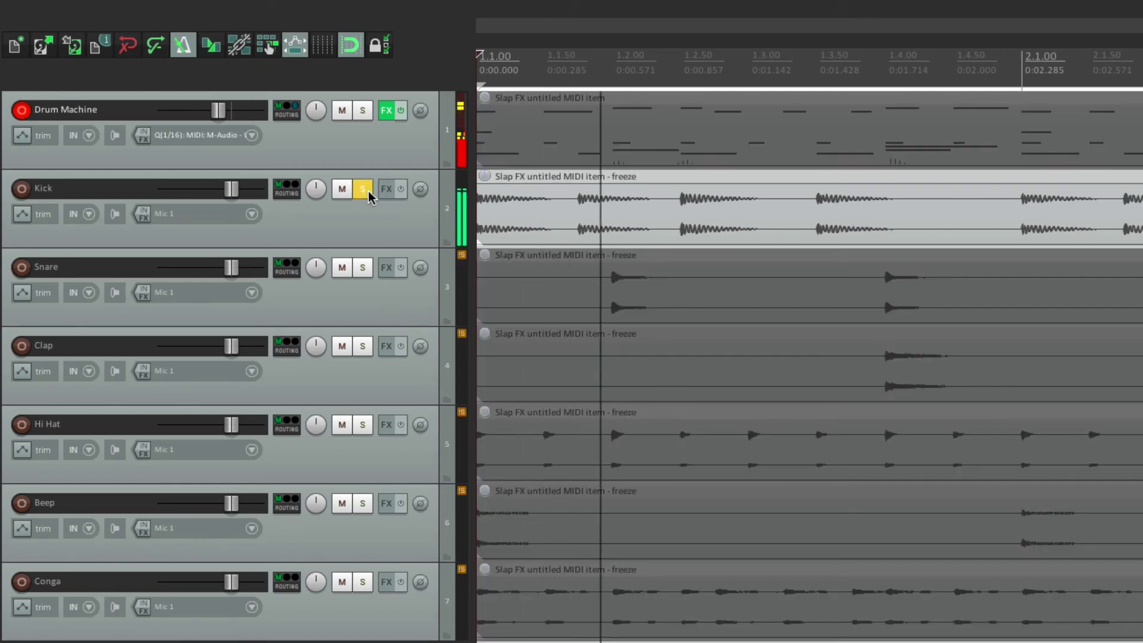
pyautogui.press('space')
pyautogui.click(363, 189)
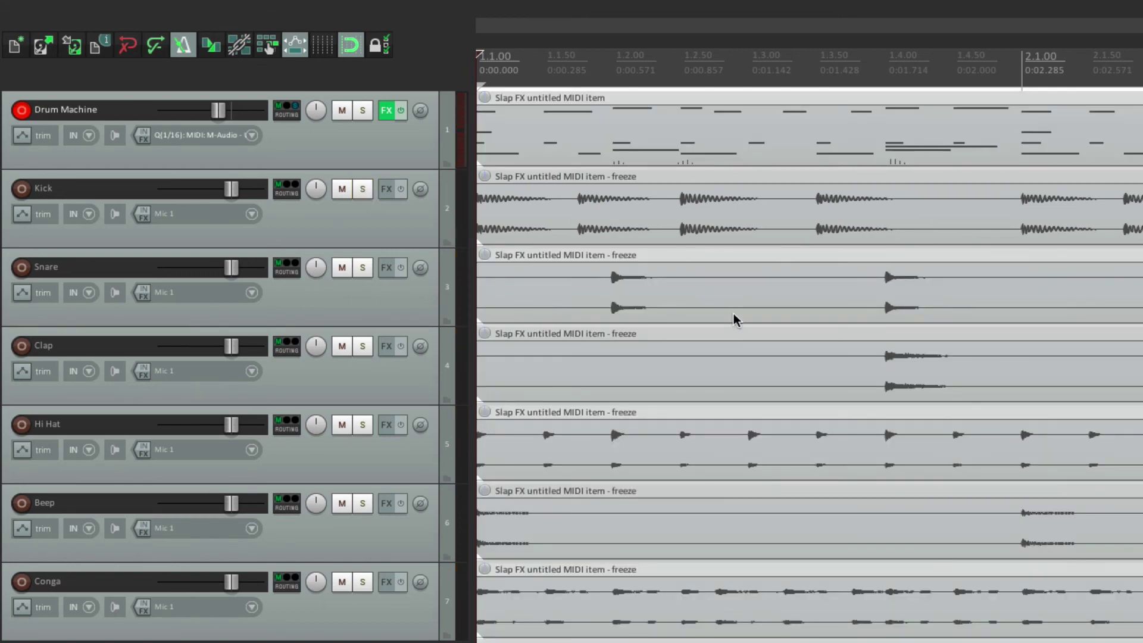
# Undo the freeze, then save Drum Machine through Conga as track template 'Drum Machine w/ Outputs'
pyautogui.hotkey('ctrl', 'z')
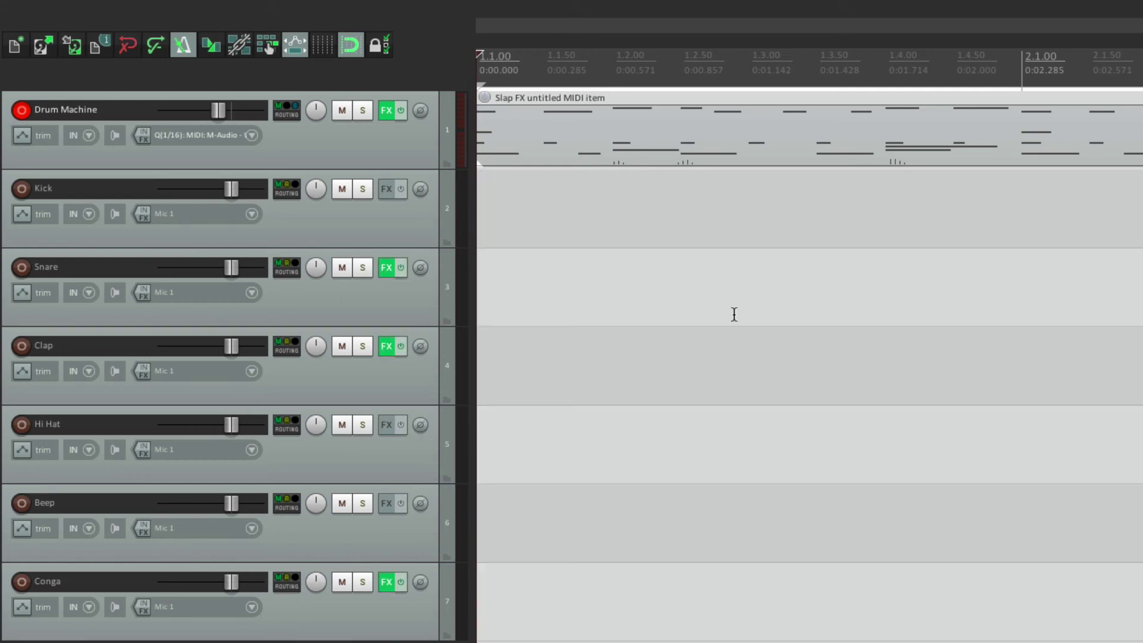
pyautogui.click(413, 159)
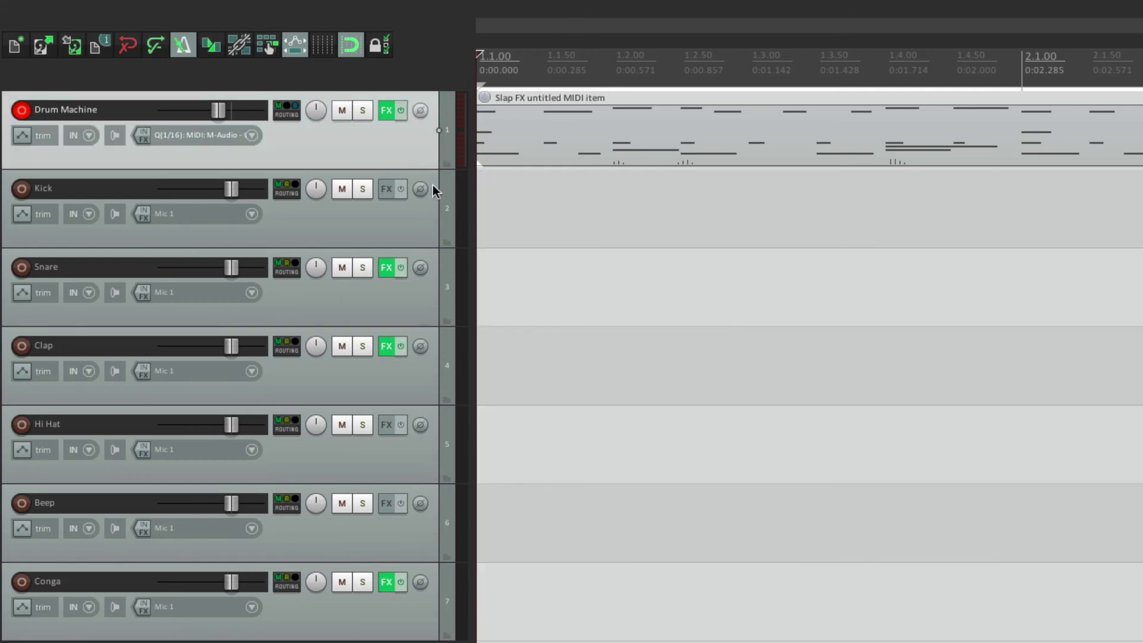
pyautogui.keyDown('shift'); pyautogui.click(401, 617); pyautogui.keyUp('shift')
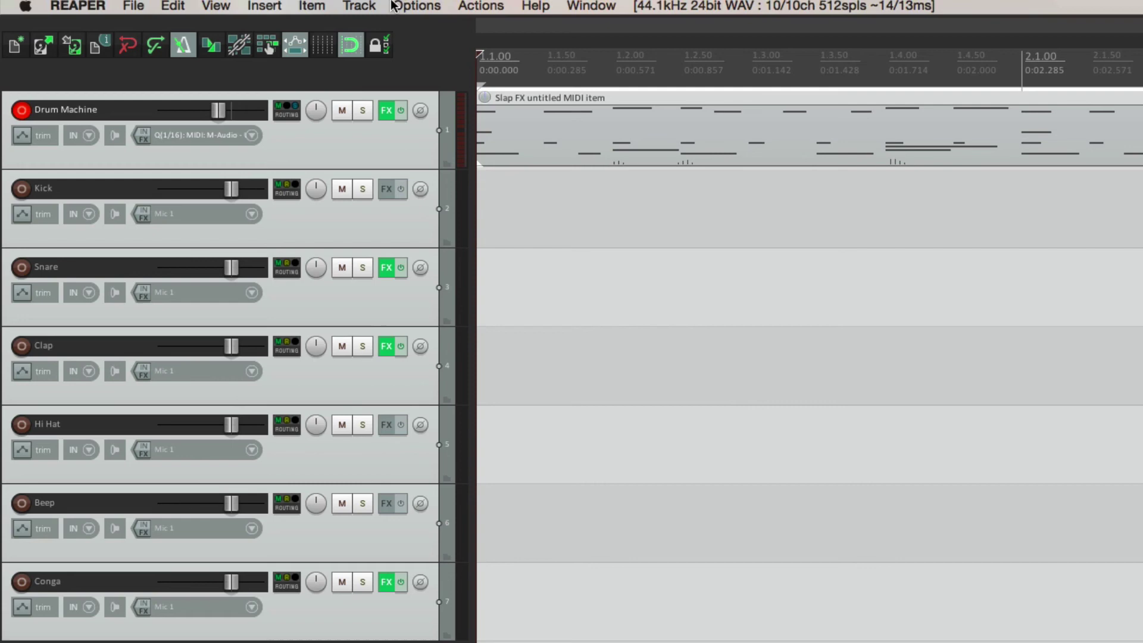
pyautogui.click(358, 9)
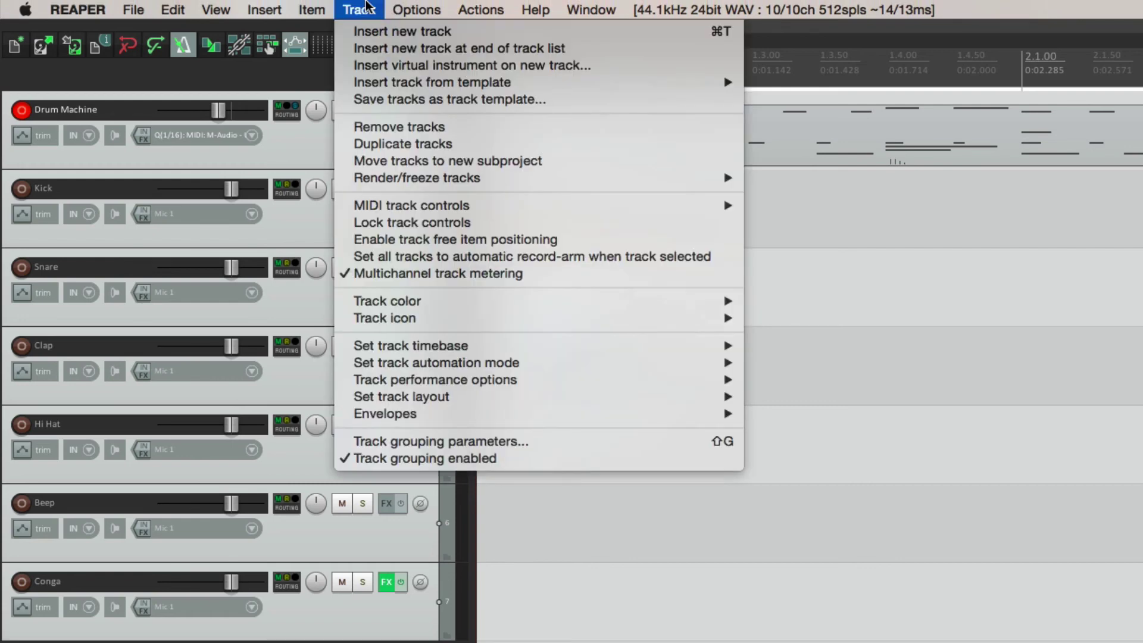
pyautogui.click(376, 103)
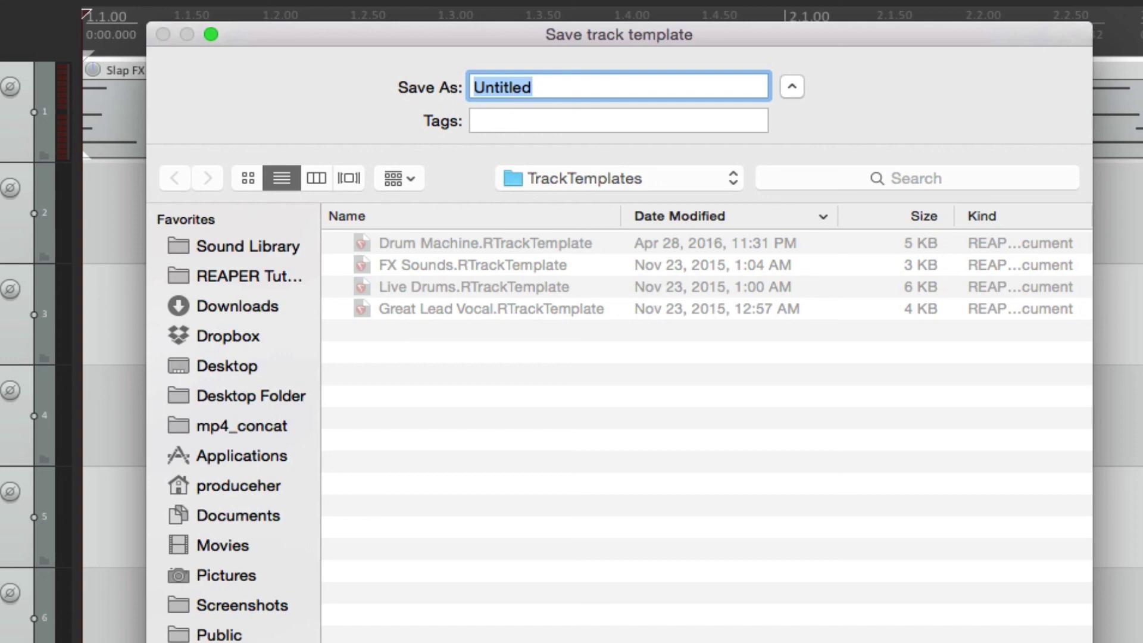
pyautogui.write('Drum Machine w/')
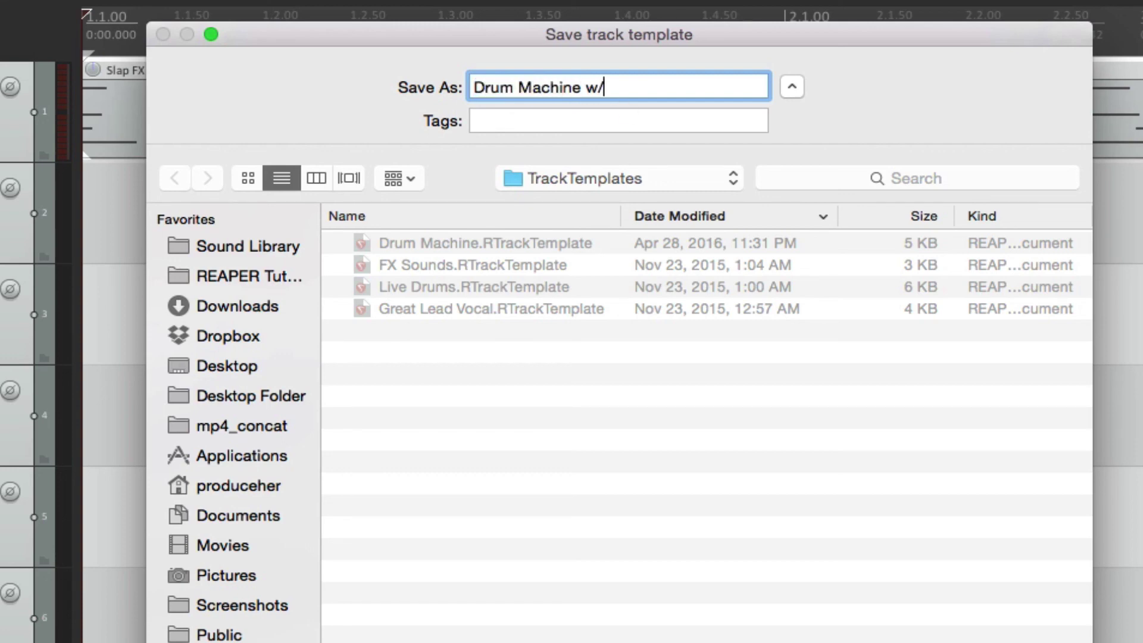
pyautogui.write(' Outputs')
pyautogui.press('Return')
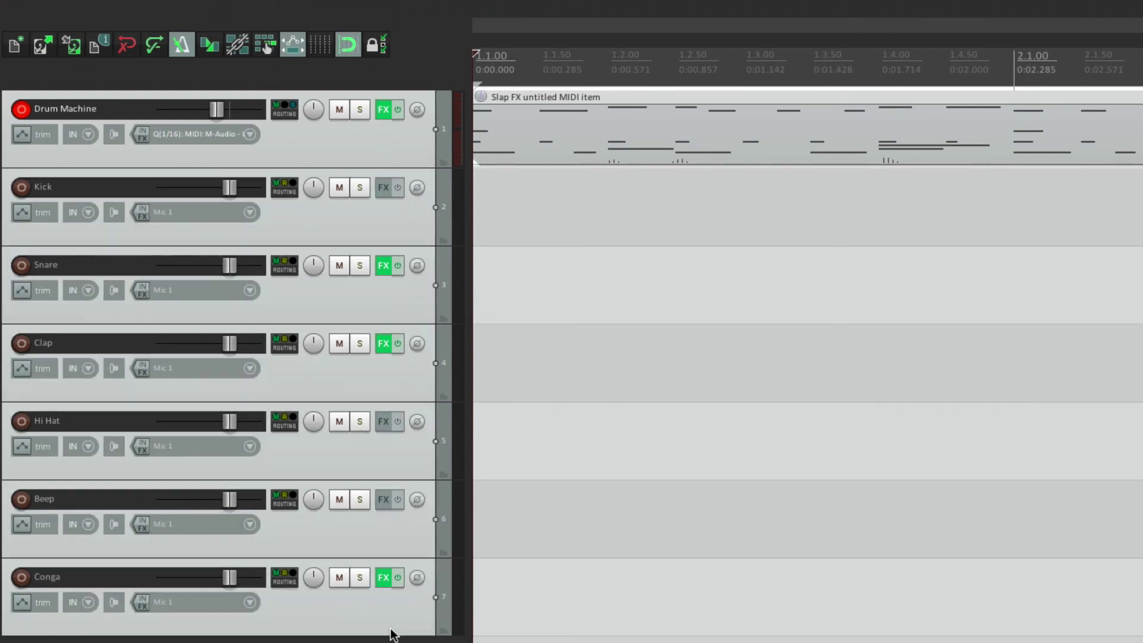
# Clear all tracks and insert the 'Drum Machine w: Outputs' track template
pyautogui.hotkey('ctrl', 'n')
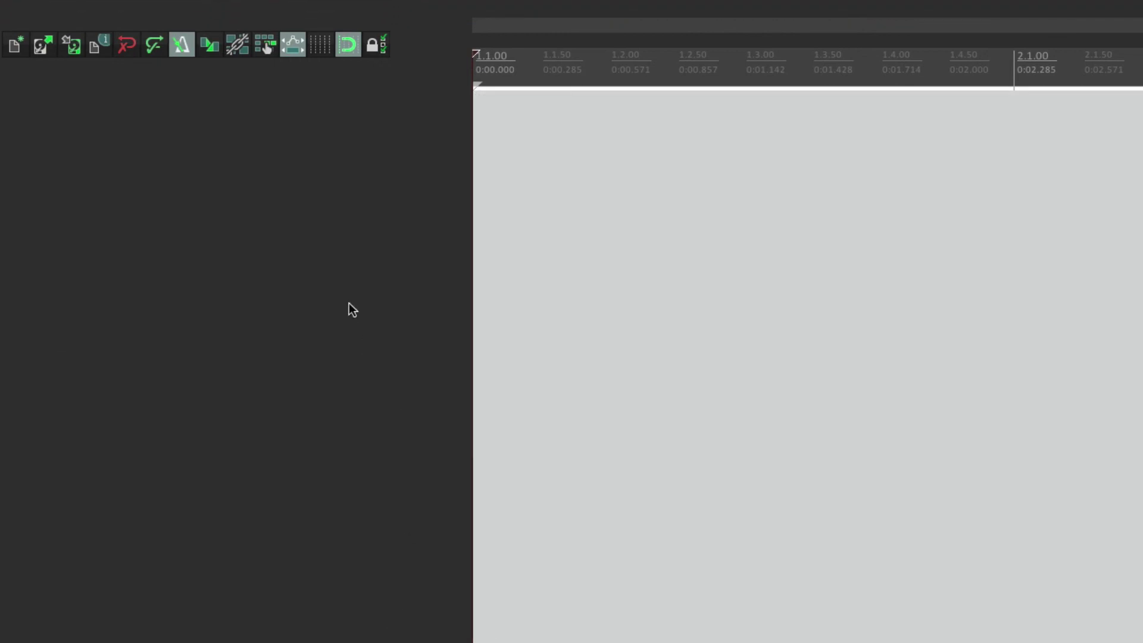
pyautogui.click(354, 8)
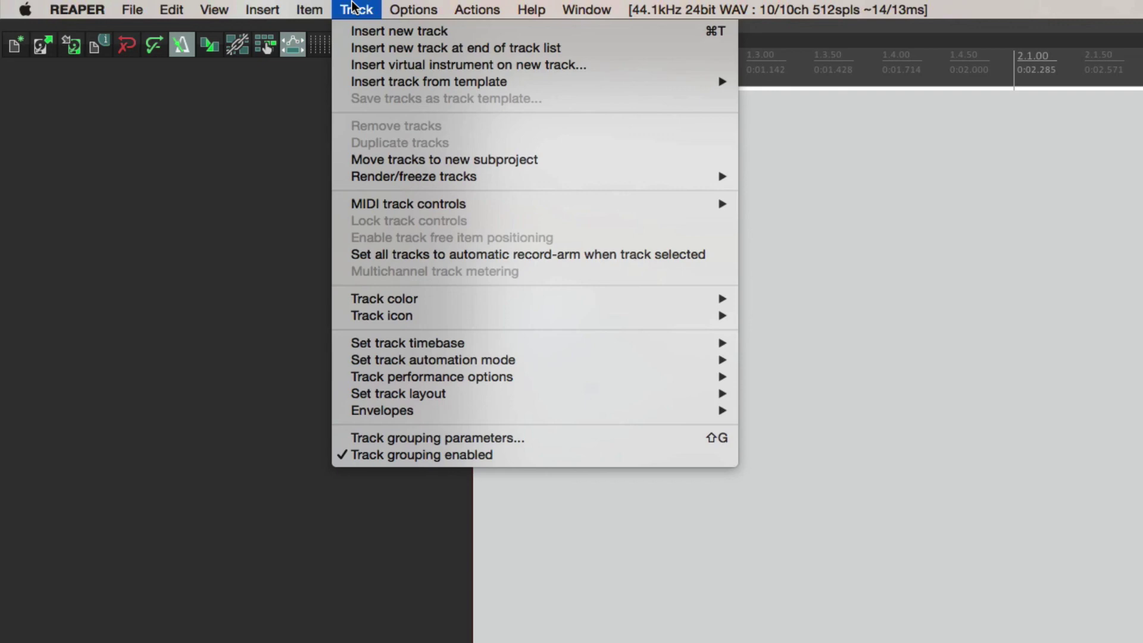
pyautogui.moveTo(429, 81)
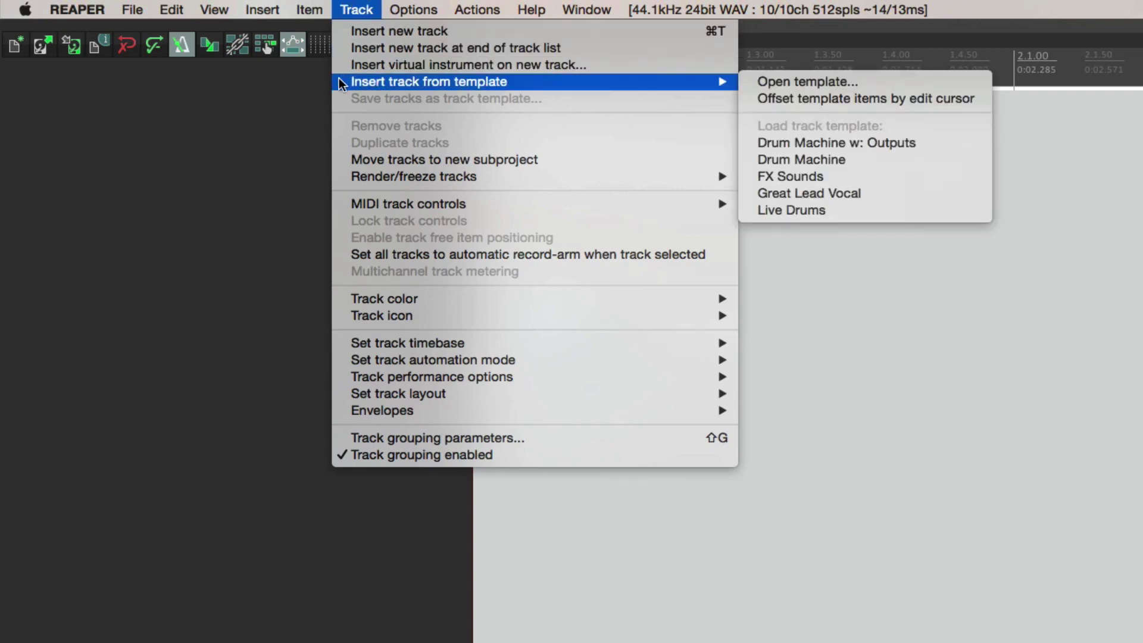
pyautogui.click(913, 146)
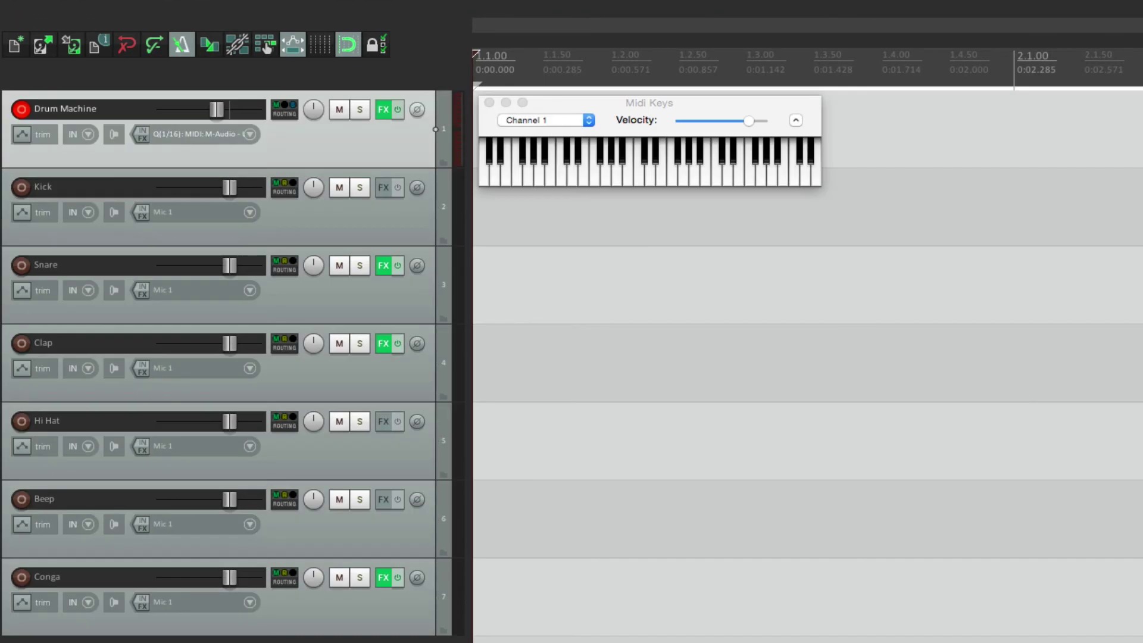